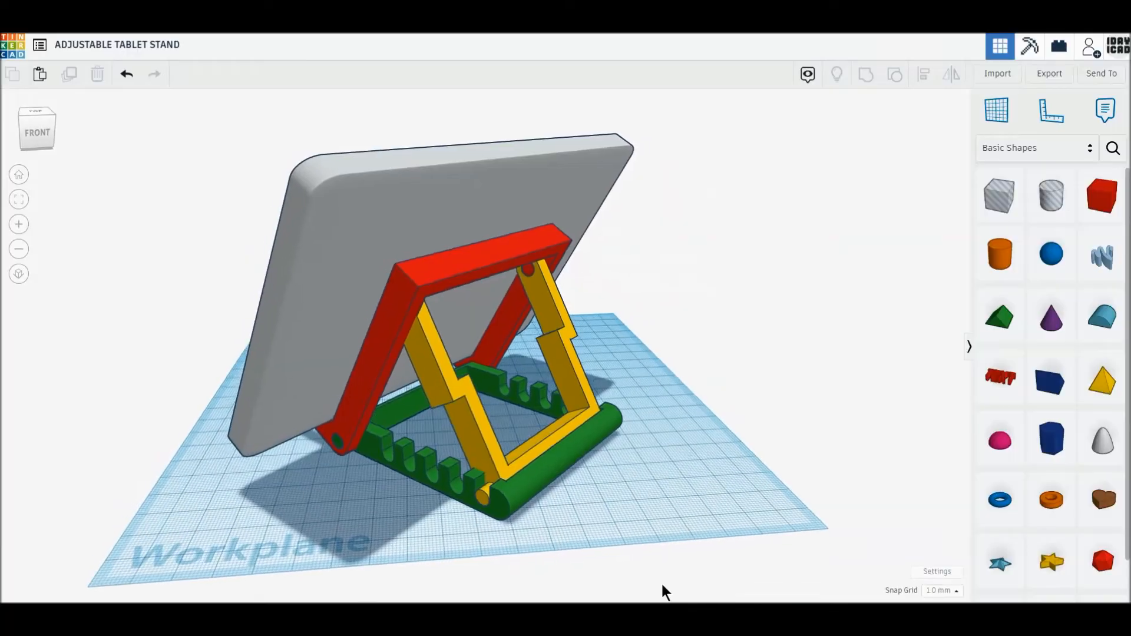
{"action": "middle_click_drag", "start_coordinate": [535, 554], "coordinate": [578, 578]}
{"action": "scroll", "coordinate": [547, 574], "scroll_direction": "up", "scroll_amount": 1}
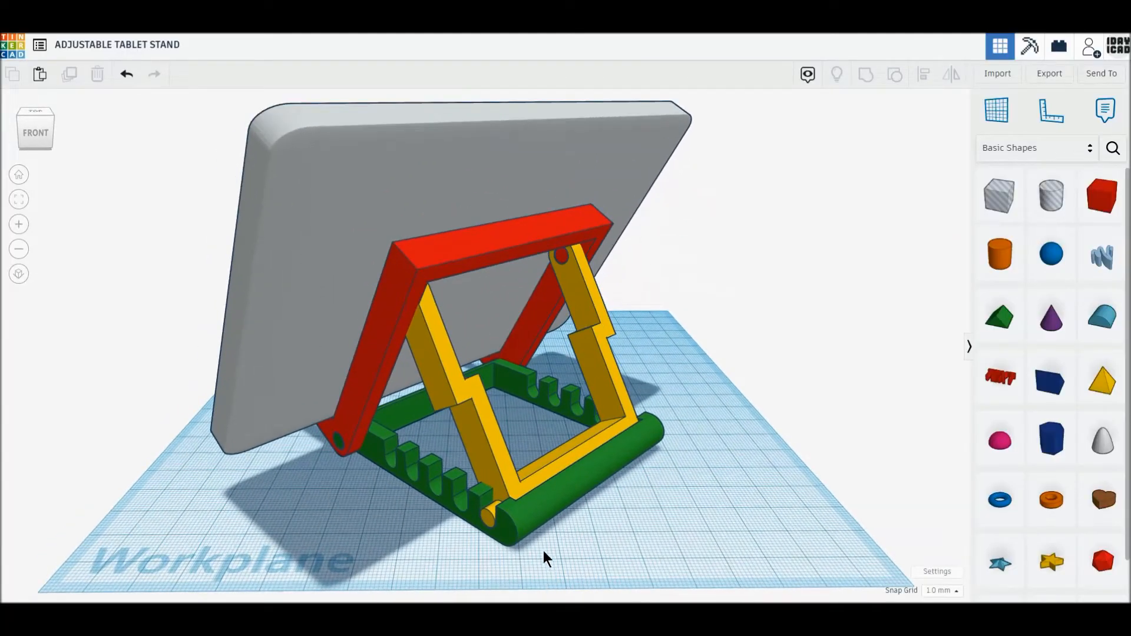
{"action": "scroll", "coordinate": [546, 566], "scroll_direction": "up", "scroll_amount": 1}
{"action": "scroll", "coordinate": [556, 565], "scroll_direction": "up", "scroll_amount": 1}
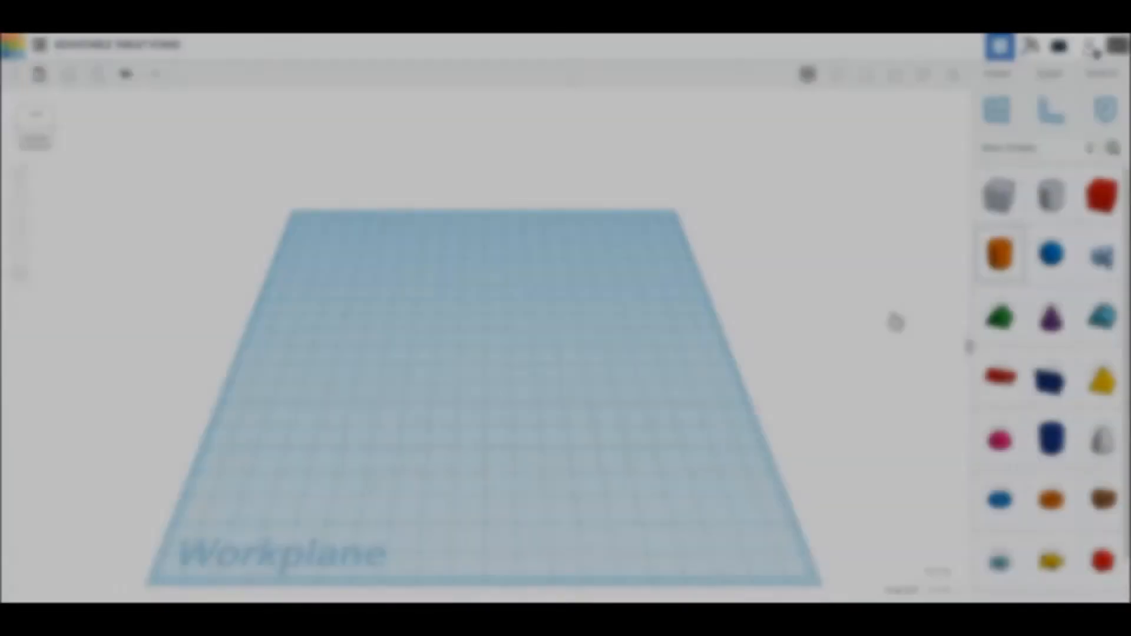
- Place a cylinder and a box on the workplane and set the cylinder's sides to 64
{"action": "left_click_drag", "start_coordinate": [999, 253], "coordinate": [479, 453]}
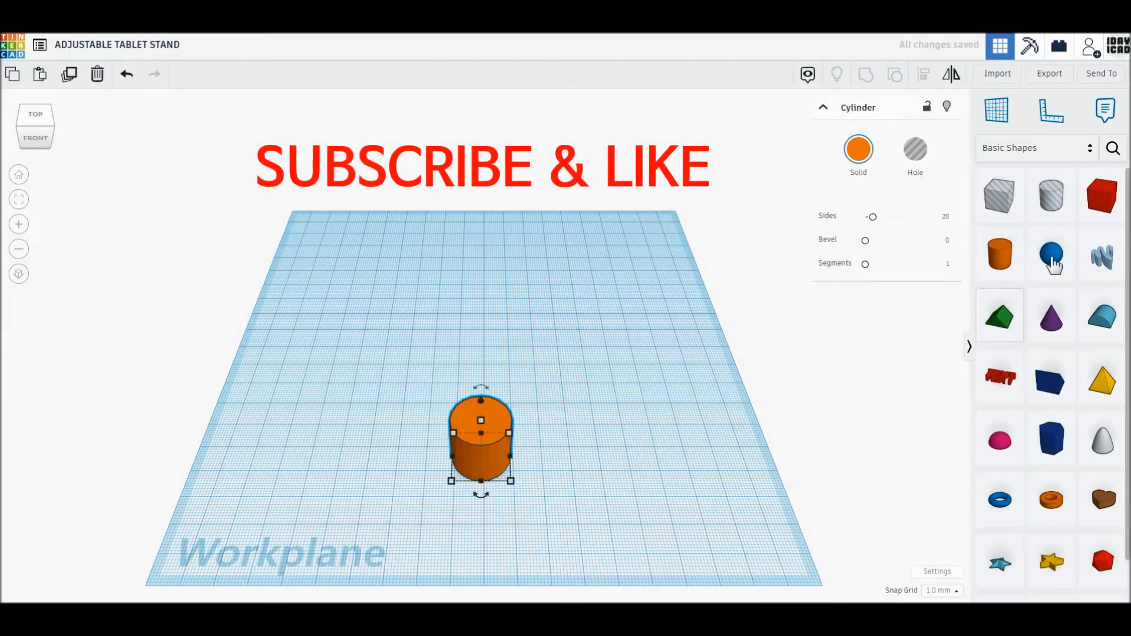
{"action": "left_click_drag", "start_coordinate": [1096, 207], "coordinate": [503, 387]}
{"action": "left_click", "coordinate": [480, 442]}
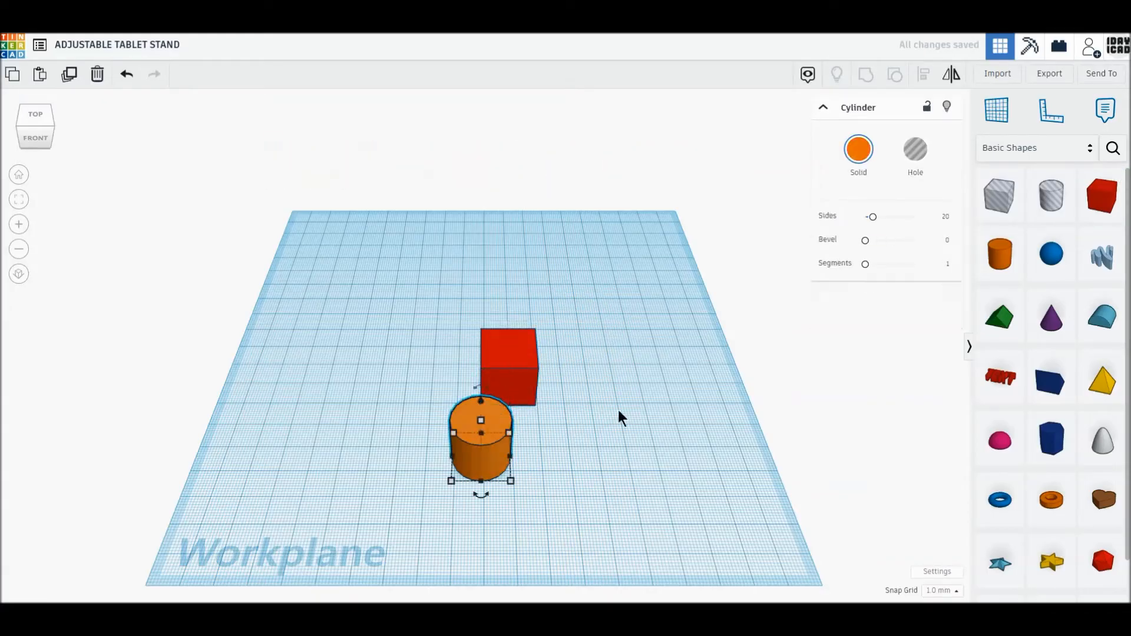
{"action": "left_click_drag", "start_coordinate": [873, 218], "coordinate": [946, 216]}
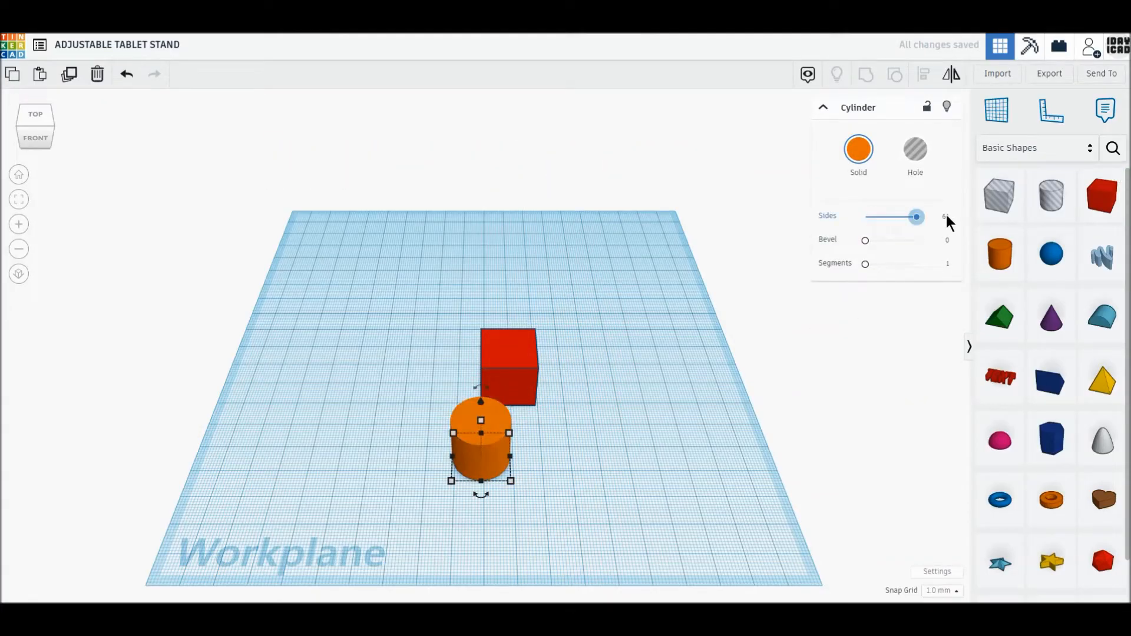
- Switch to an orthographic top view, move the cylinder closer to the box and resize it to 10 by 10 mm
{"action": "left_click", "coordinate": [19, 274]}
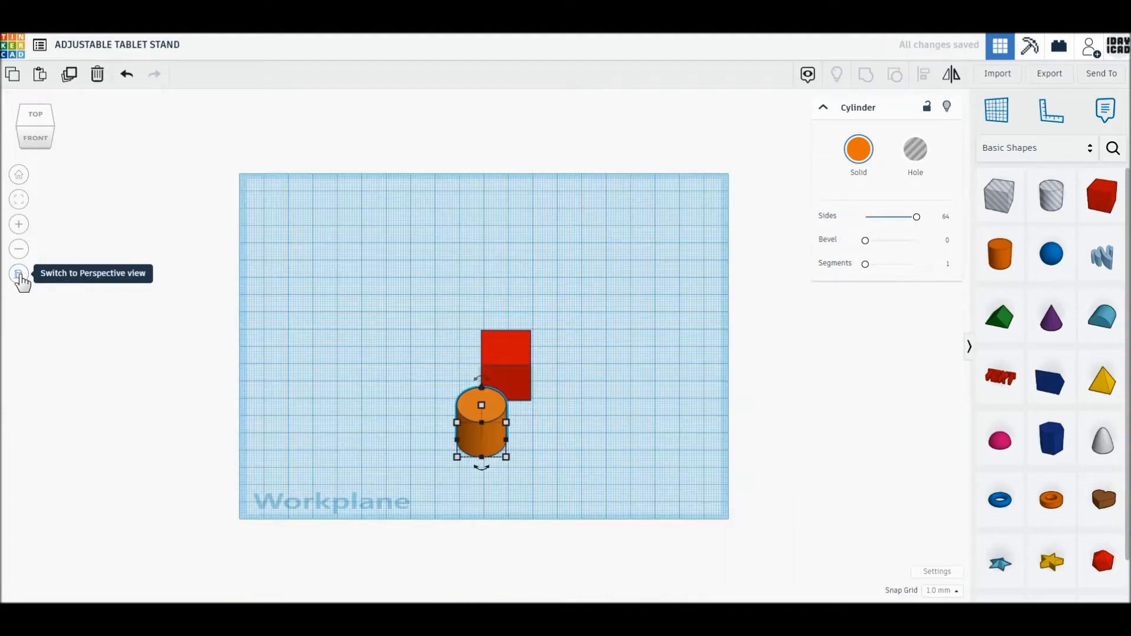
{"action": "left_click", "coordinate": [33, 118]}
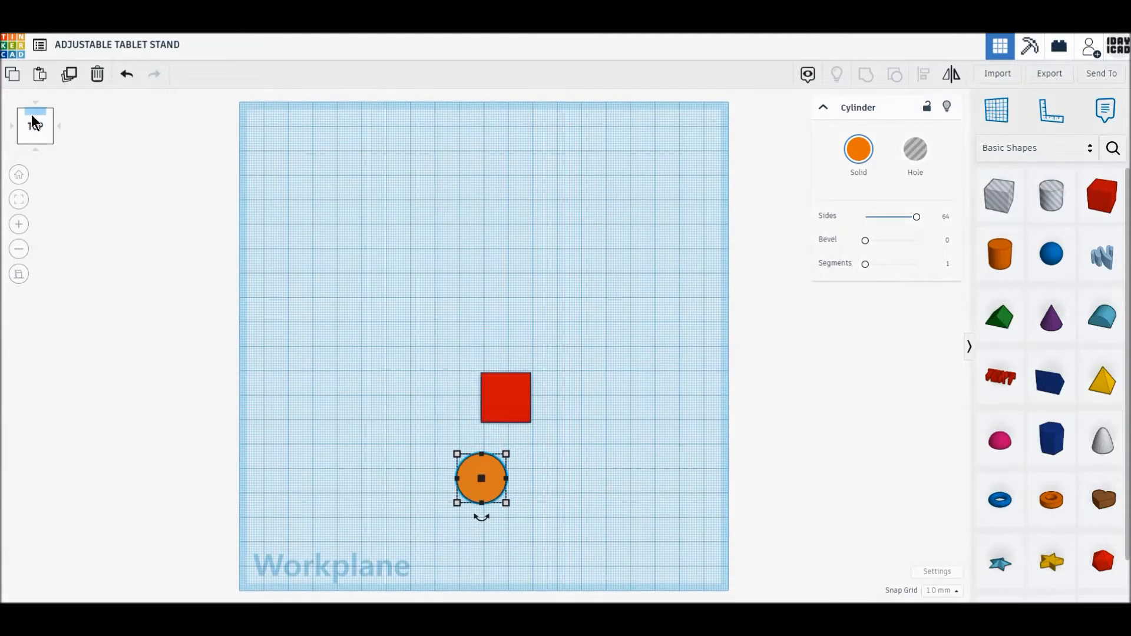
{"action": "scroll", "coordinate": [441, 500], "scroll_direction": "up", "scroll_amount": 3}
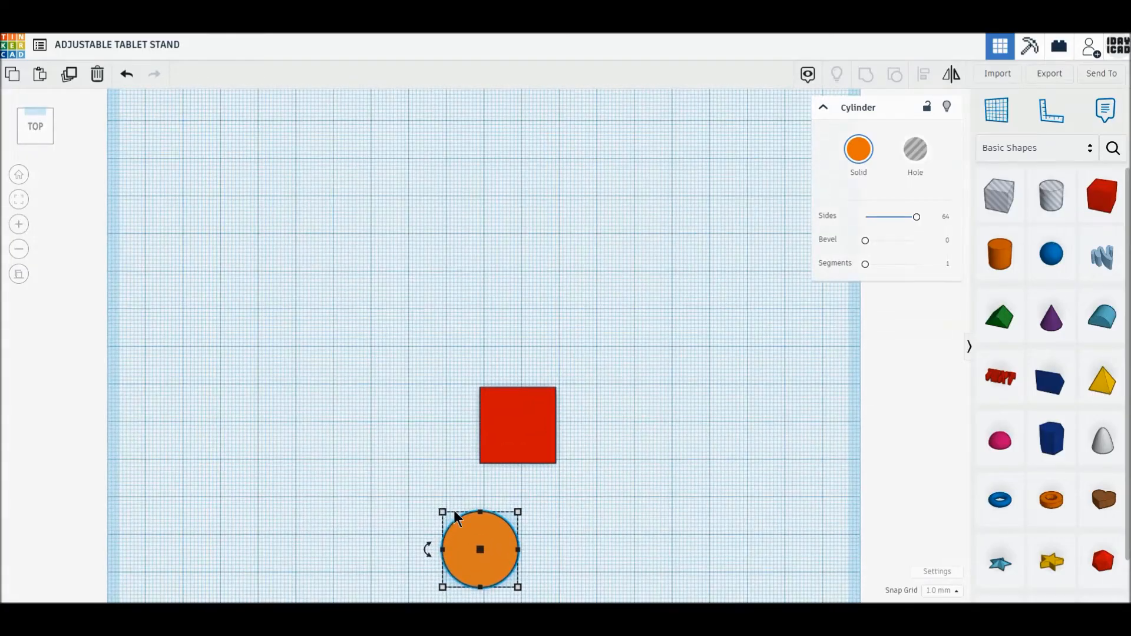
{"action": "left_click_drag", "start_coordinate": [505, 532], "coordinate": [472, 484]}
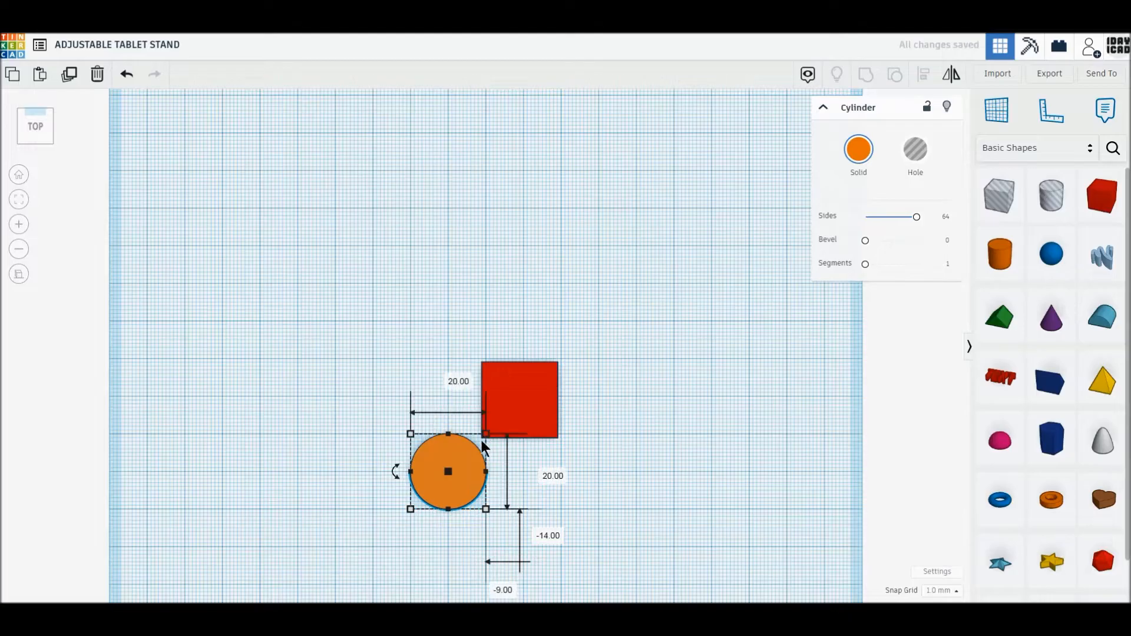
{"action": "left_click_drag", "start_coordinate": [483, 440], "coordinate": [449, 474]}
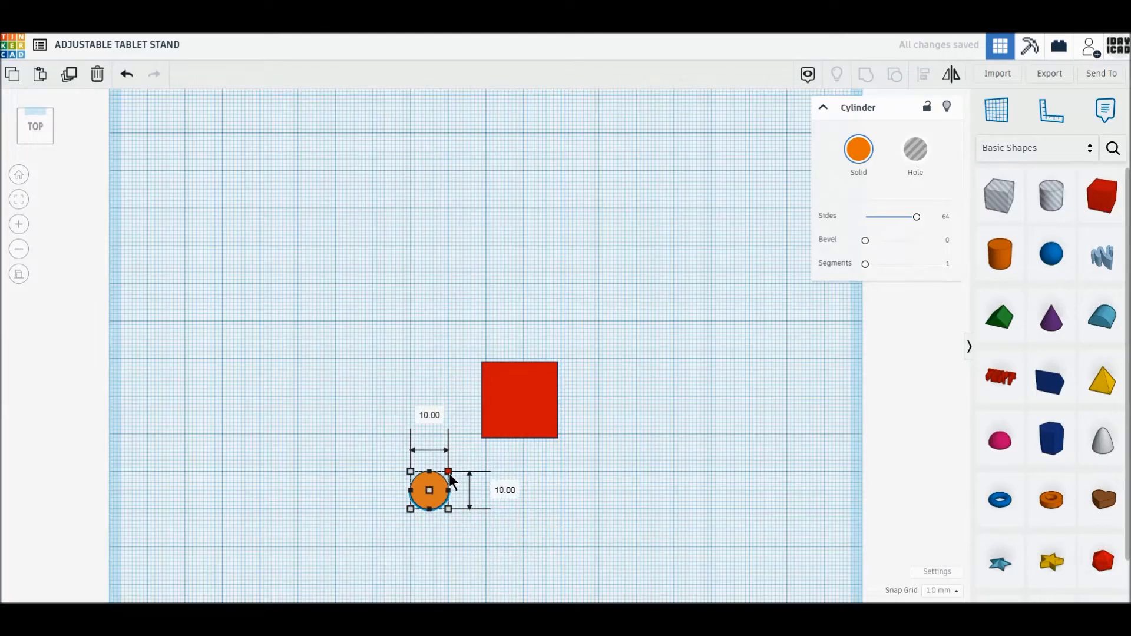
- Move the box so one edge crosses the cylinder's centre and resize it to about 25 by 10 mm
{"action": "scroll", "coordinate": [449, 474], "scroll_direction": "up", "scroll_amount": 1}
{"action": "scroll", "coordinate": [449, 473], "scroll_direction": "up", "scroll_amount": 1}
{"action": "left_click_drag", "start_coordinate": [514, 442], "coordinate": [462, 496]}
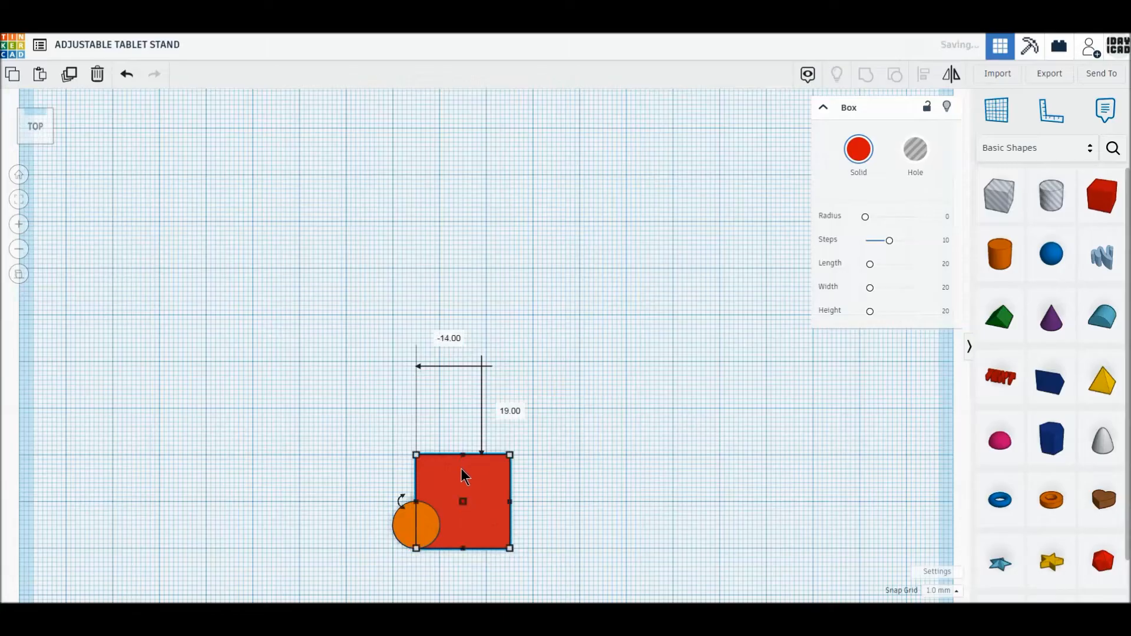
{"action": "left_click_drag", "start_coordinate": [462, 454], "coordinate": [532, 525]}
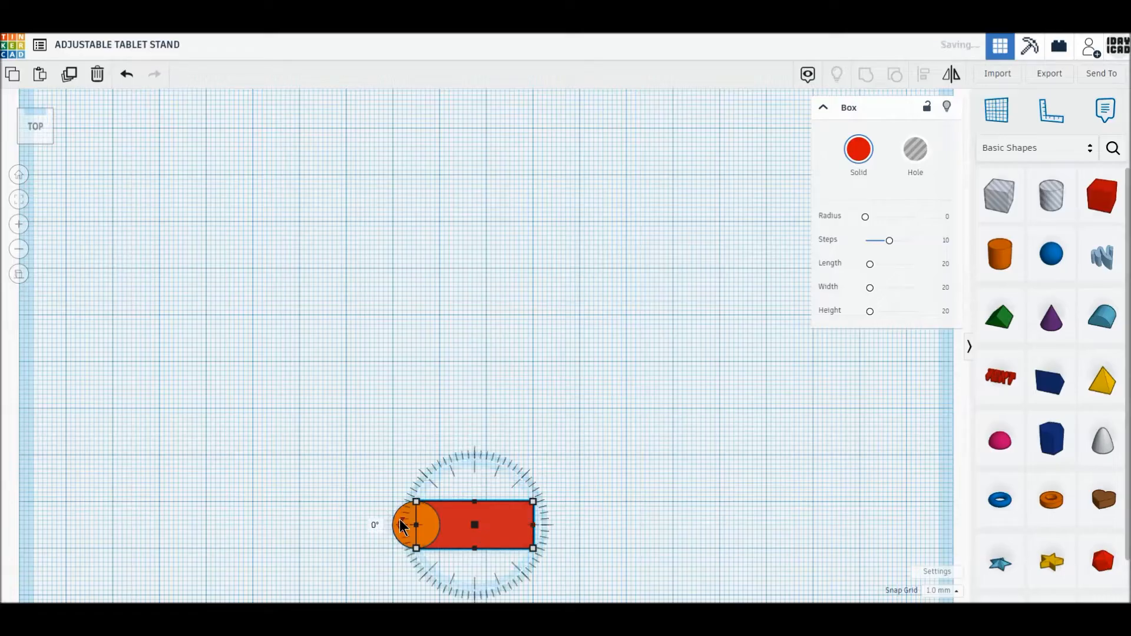
- Duplicate the cylinder and move the copy 25 mm across to the opposite end of the box
{"action": "left_click", "coordinate": [407, 519]}
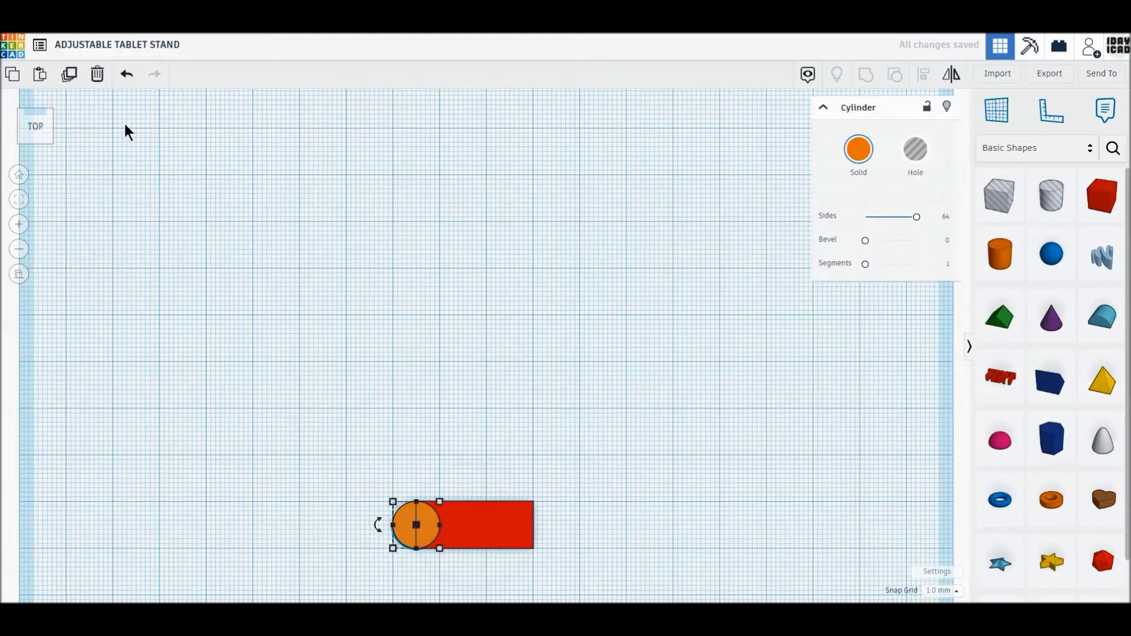
{"action": "left_click", "coordinate": [281, 433]}
{"action": "left_click", "coordinate": [413, 525]}
{"action": "left_click_drag", "start_coordinate": [412, 527], "coordinate": [521, 532]}
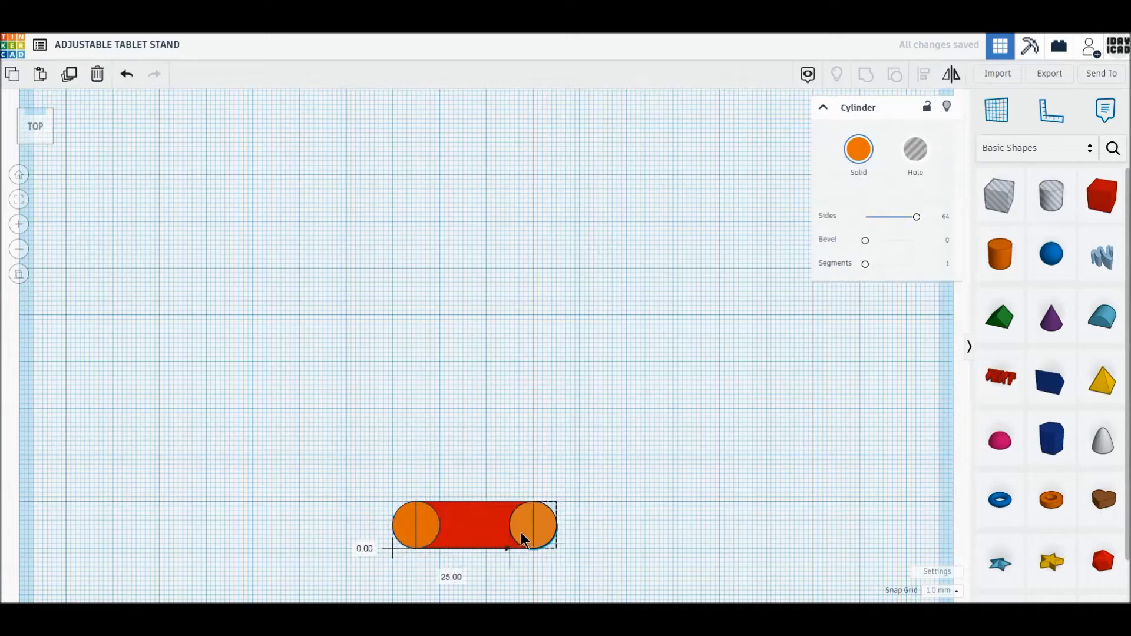
- Duplicate the box and reshape the copy into a long arm, 10 mm wide and about 75 mm long, rising from the first cylinder's centre
{"action": "left_click", "coordinate": [450, 533]}
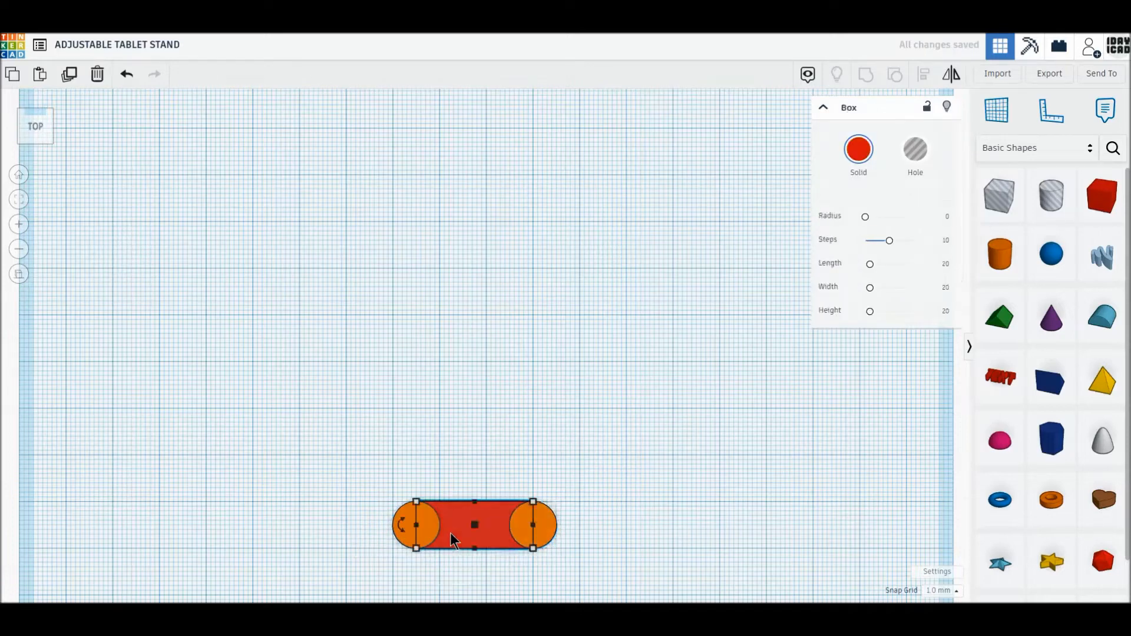
{"action": "left_click", "coordinate": [68, 75]}
{"action": "left_click_drag", "start_coordinate": [465, 521], "coordinate": [443, 499]}
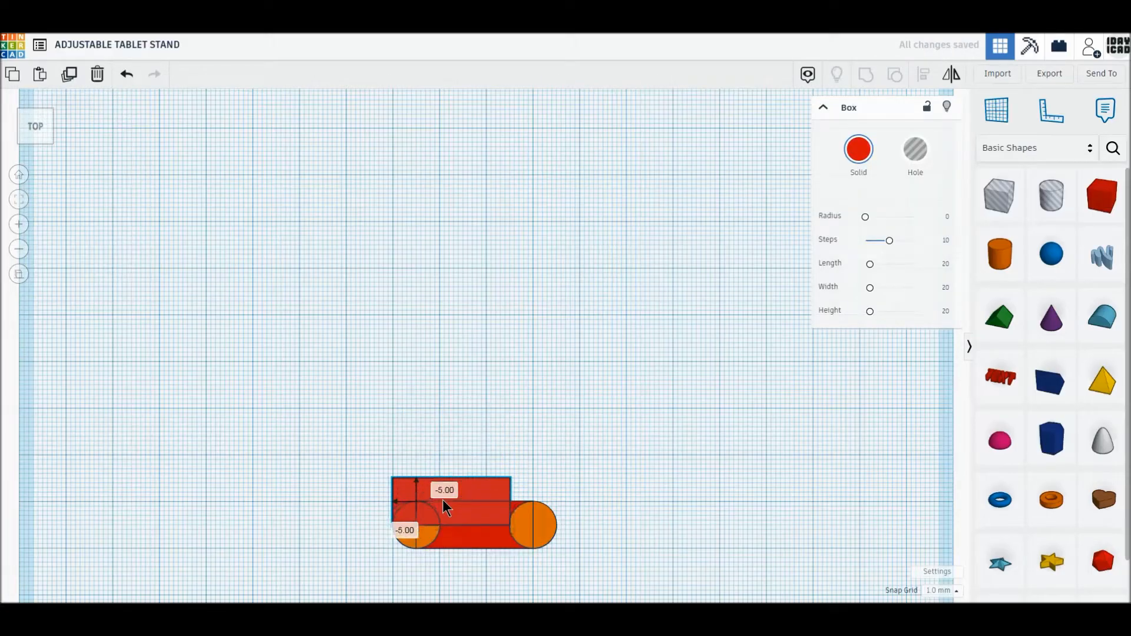
{"action": "left_click_drag", "start_coordinate": [508, 479], "coordinate": [439, 174]}
{"action": "left_click", "coordinate": [308, 361]}
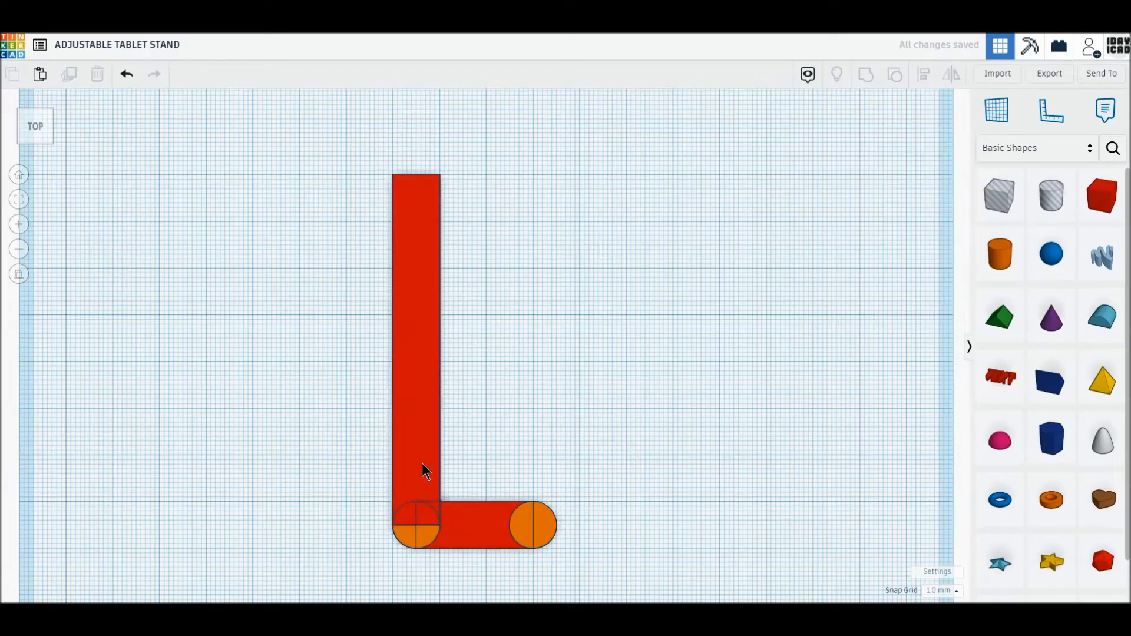
- Duplicate the long arm, move the copy over the second cylinder and shorten it to 15 mm
{"action": "left_click", "coordinate": [426, 471]}
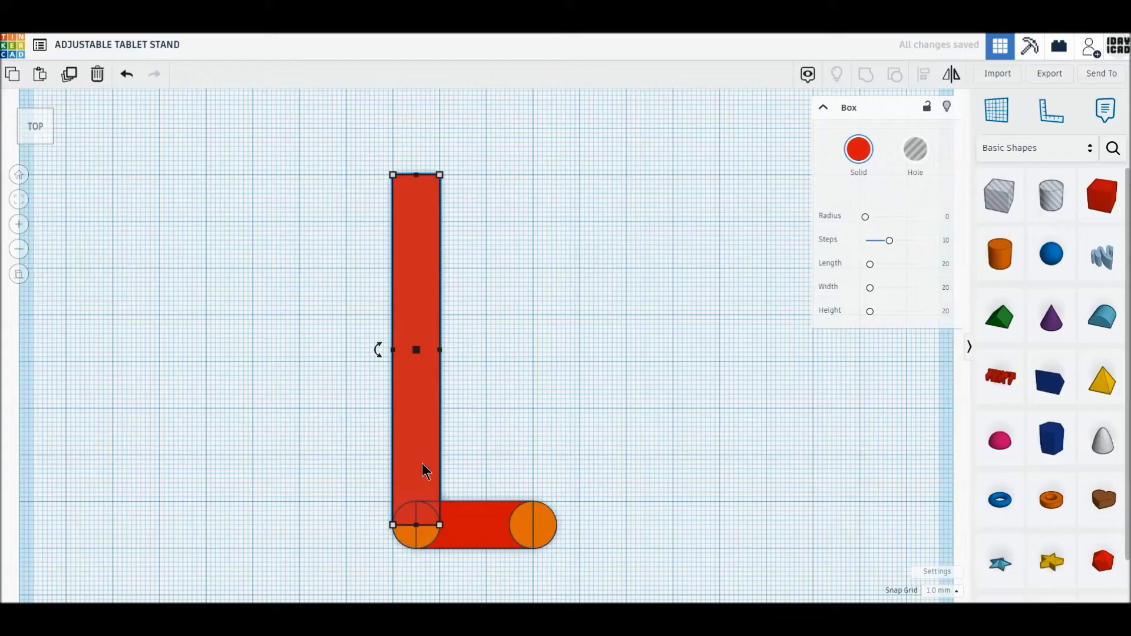
{"action": "left_click", "coordinate": [71, 83]}
{"action": "left_click_drag", "start_coordinate": [409, 446], "coordinate": [540, 459]}
{"action": "left_click_drag", "start_coordinate": [533, 175], "coordinate": [525, 453]}
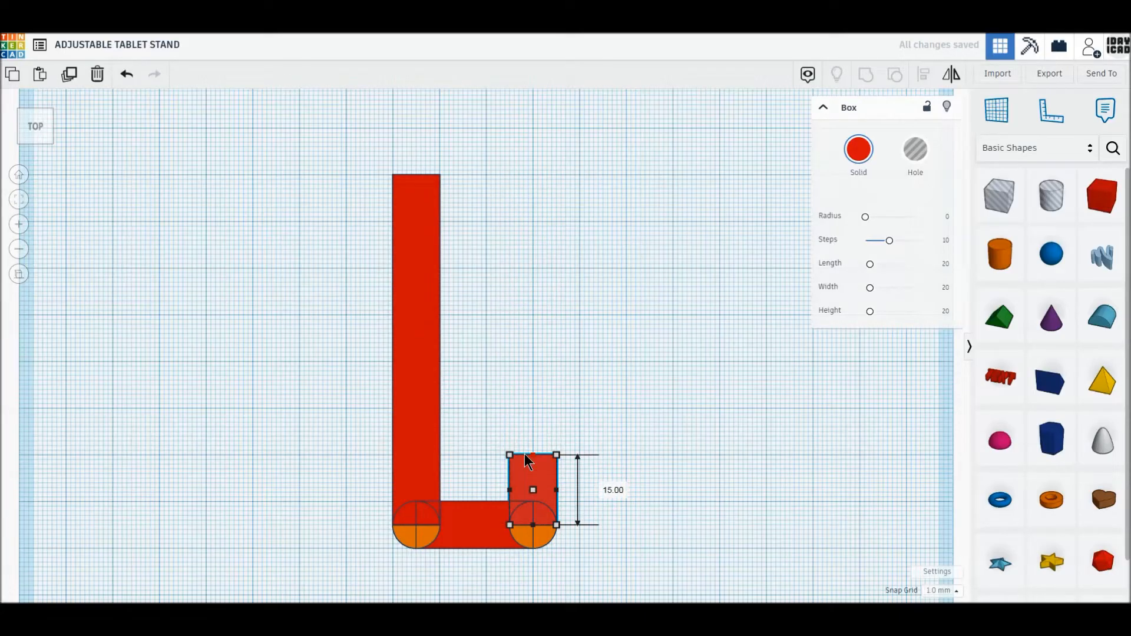
- Duplicate the second cylinder and move the copy to the free end of the short arm to round it off
{"action": "left_click", "coordinate": [539, 536]}
{"action": "left_click", "coordinate": [71, 75]}
{"action": "left_click_drag", "start_coordinate": [548, 540], "coordinate": [547, 468]}
{"action": "left_click", "coordinate": [246, 354]}
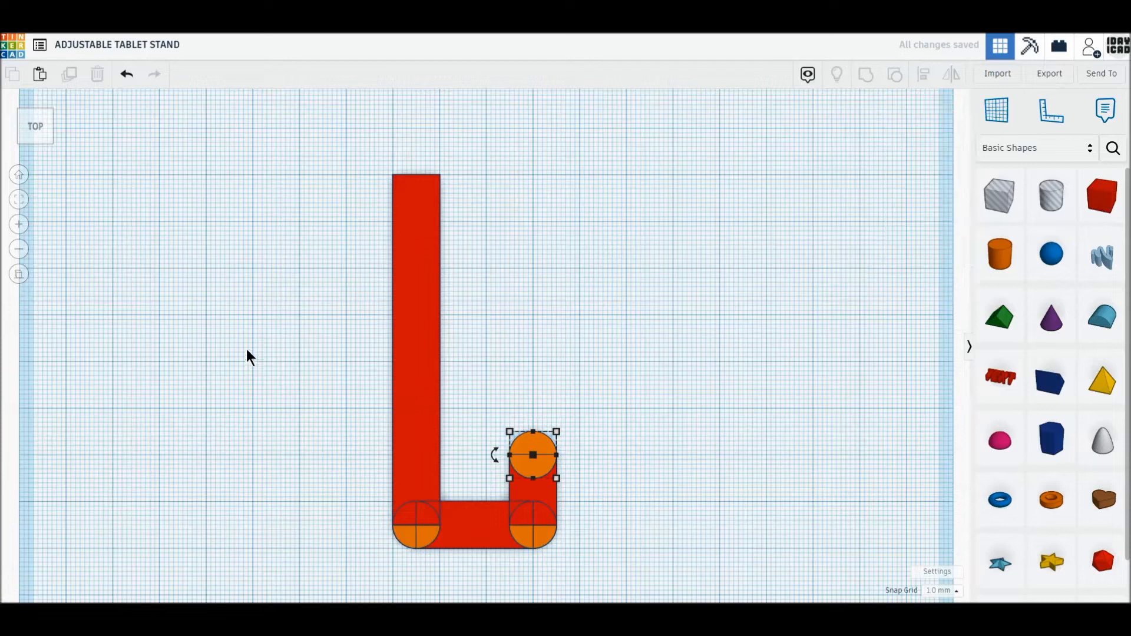
- Duplicate the end cylinder, resize the copy to 6 mm, make it a hole and centre it on the cylinder below the long arm
{"action": "left_click", "coordinate": [541, 448]}
{"action": "left_click", "coordinate": [69, 75]}
{"action": "left_click_drag", "start_coordinate": [537, 443], "coordinate": [333, 452]}
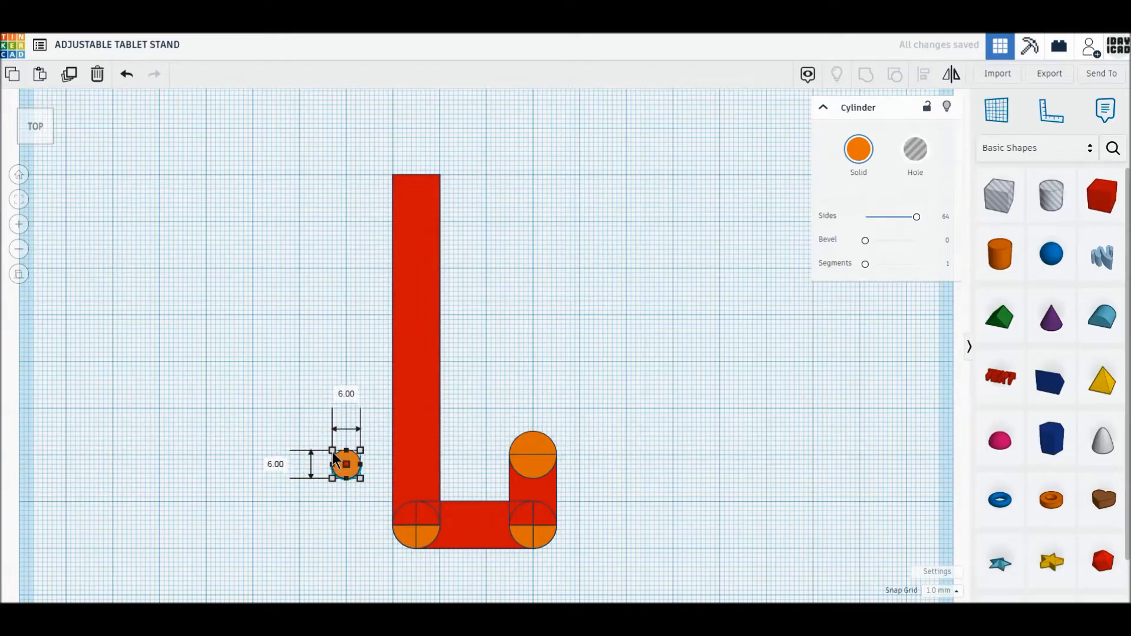
{"action": "left_click", "coordinate": [922, 155]}
{"action": "left_click_drag", "start_coordinate": [346, 471], "coordinate": [413, 529]}
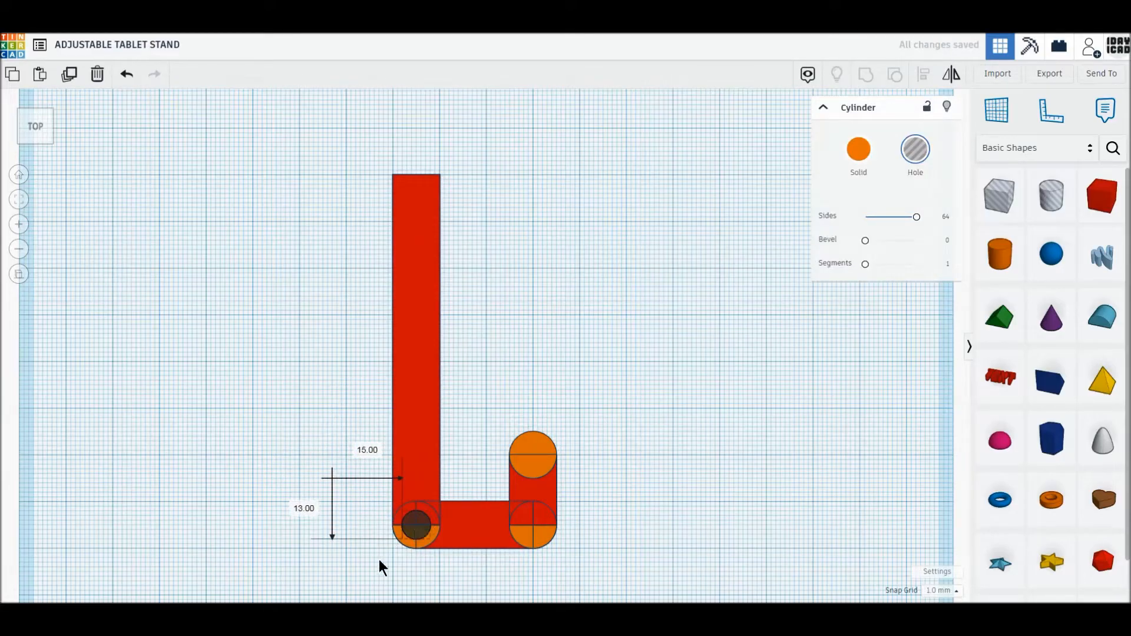
- Select all seven shapes of the hook profile and group them into one part
{"action": "left_click", "coordinate": [395, 564]}
{"action": "left_click_drag", "start_coordinate": [591, 569], "coordinate": [331, 161]}
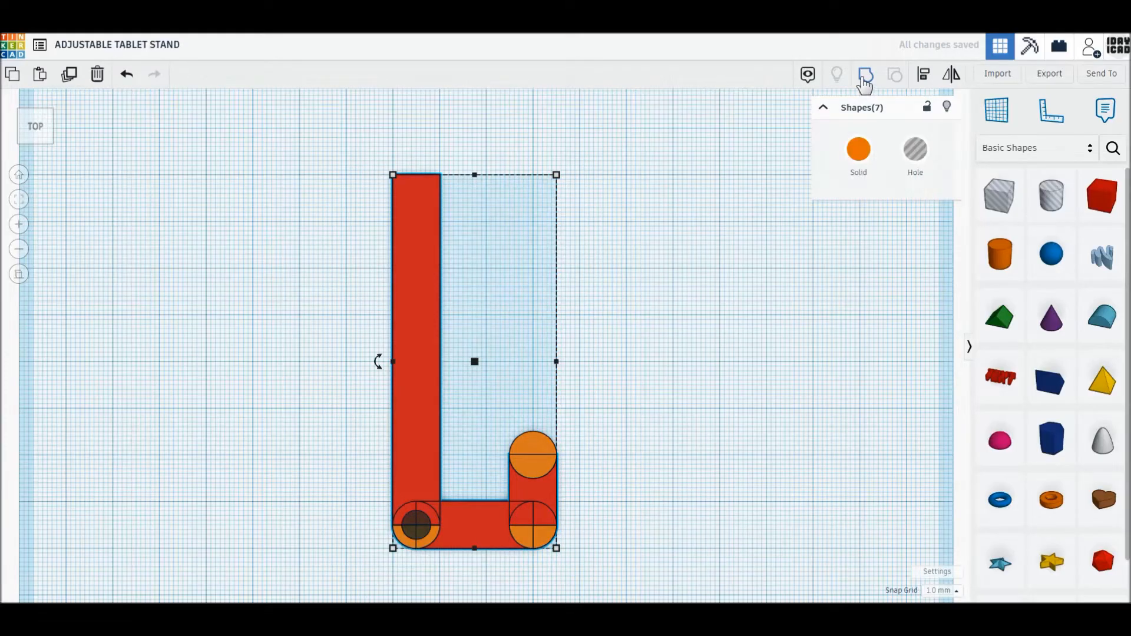
{"action": "left_click", "coordinate": [862, 78]}
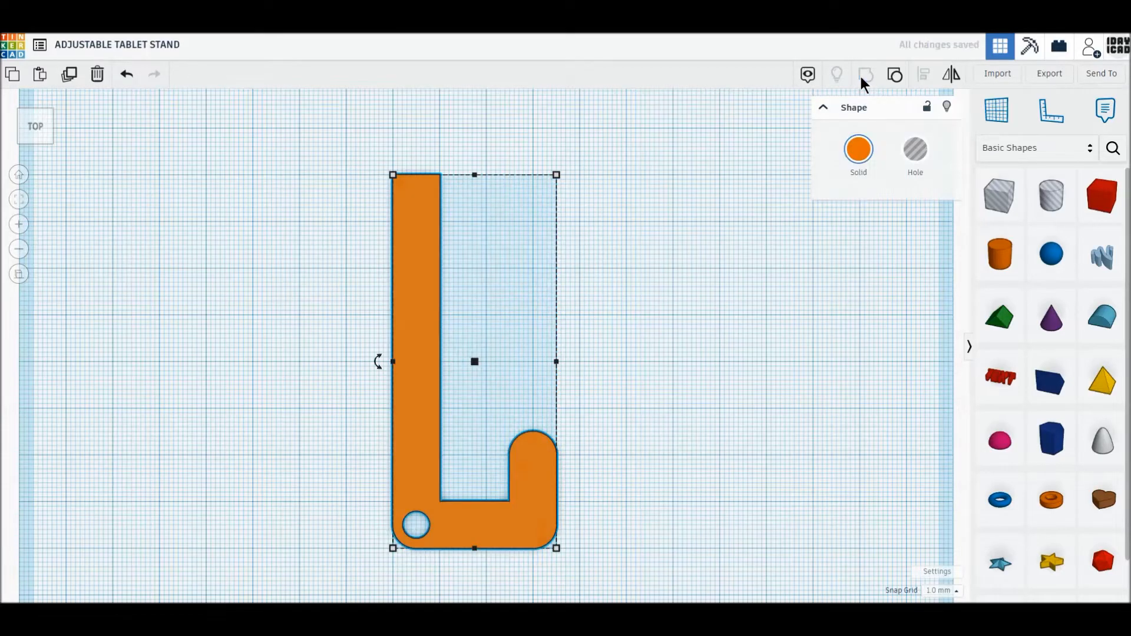
- Set the grouped hook part's height to 80 mm
{"action": "left_click", "coordinate": [33, 142]}
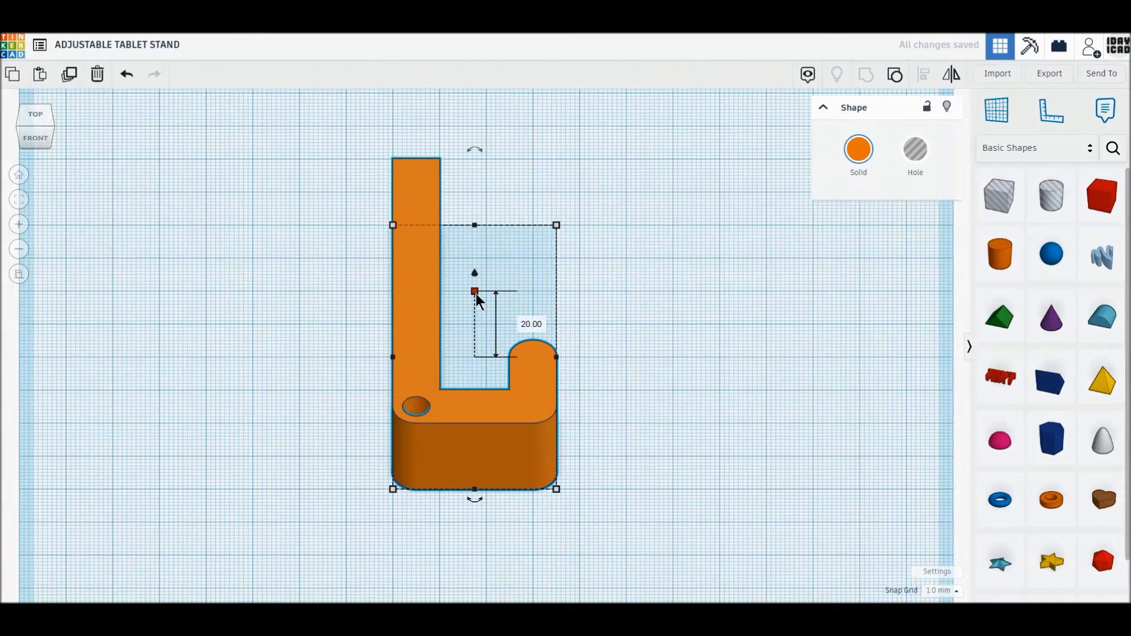
{"action": "left_click", "coordinate": [531, 324]}
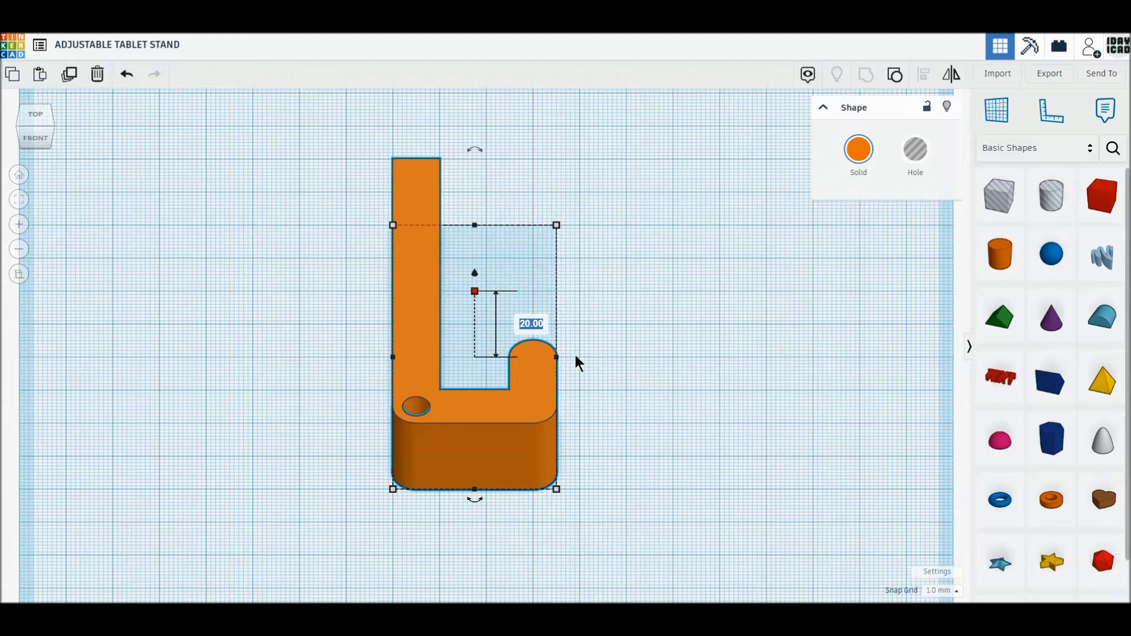
{"action": "type", "text": "80"}
{"action": "key", "text": "Return"}
- Rotate the hook part 90° onto its side and set its height above the workplane to 0
{"action": "middle_click_drag", "start_coordinate": [498, 297], "coordinate": [506, 381]}
{"action": "scroll", "coordinate": [492, 206], "scroll_direction": "down", "scroll_amount": 2}
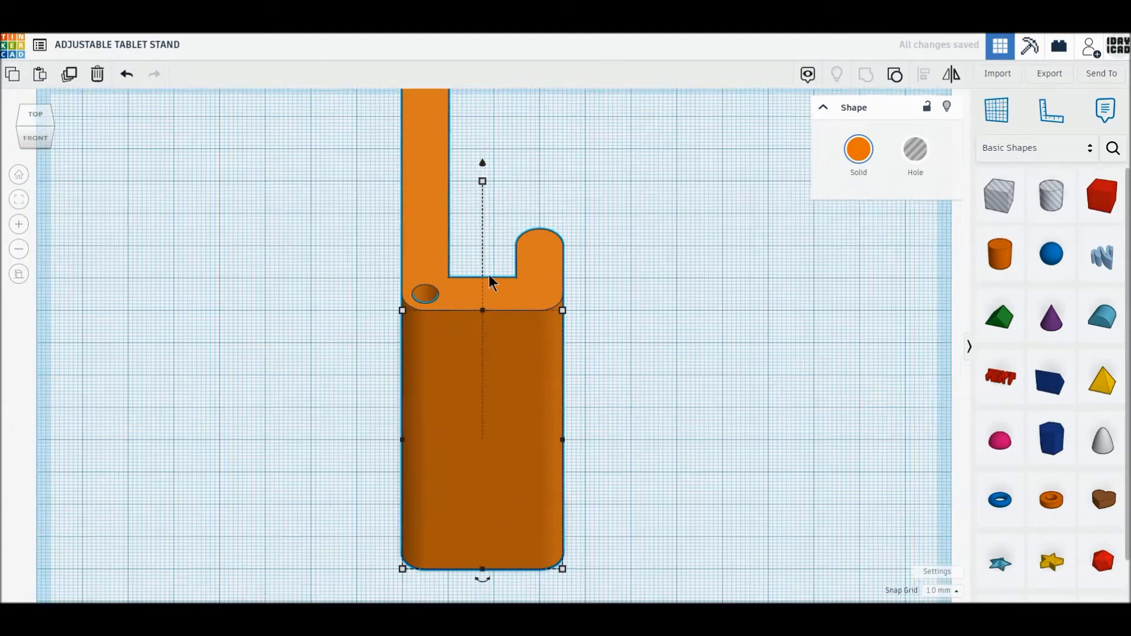
{"action": "left_click_drag", "start_coordinate": [483, 193], "coordinate": [418, 206]}
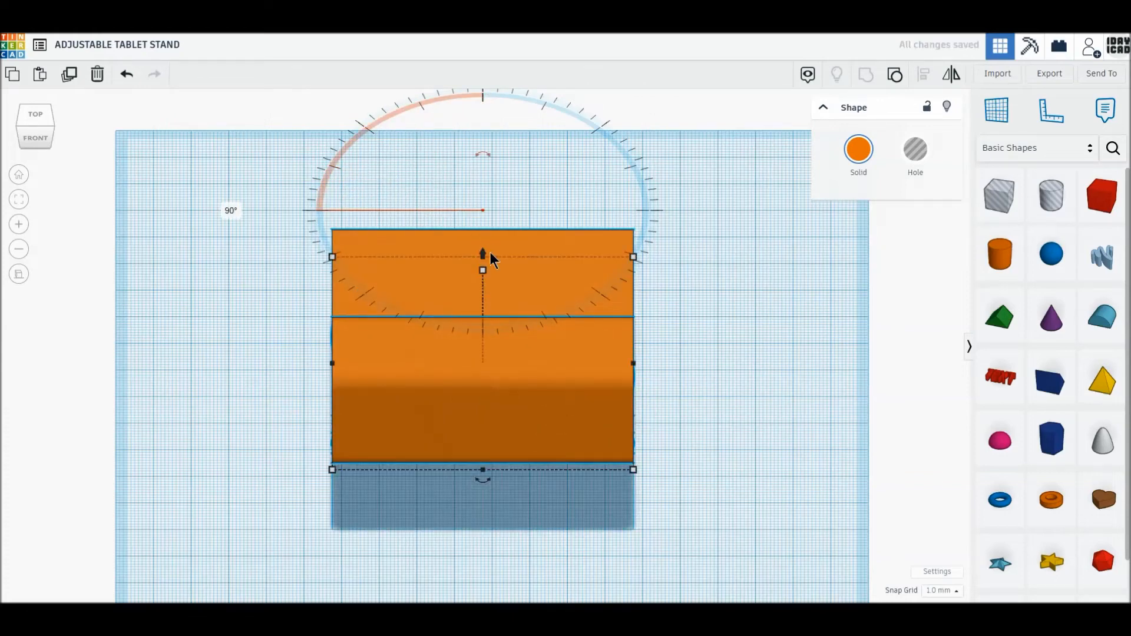
{"action": "left_click_drag", "start_coordinate": [483, 254], "coordinate": [571, 306]}
{"action": "left_click", "coordinate": [683, 292]}
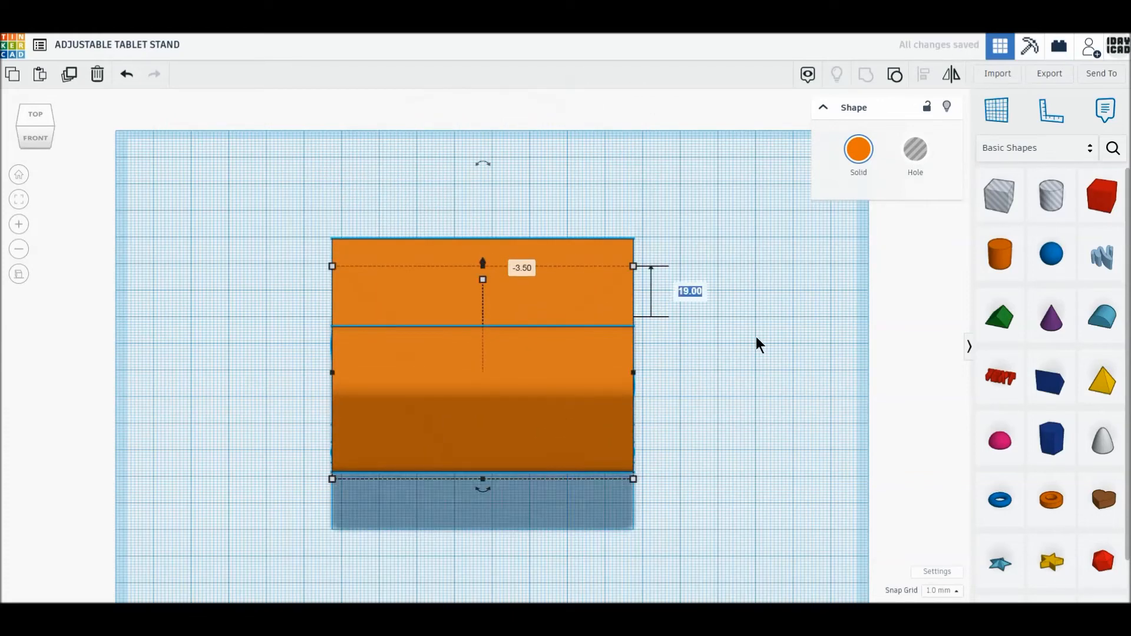
{"action": "type", "text": "0"}
{"action": "key", "text": "Return"}
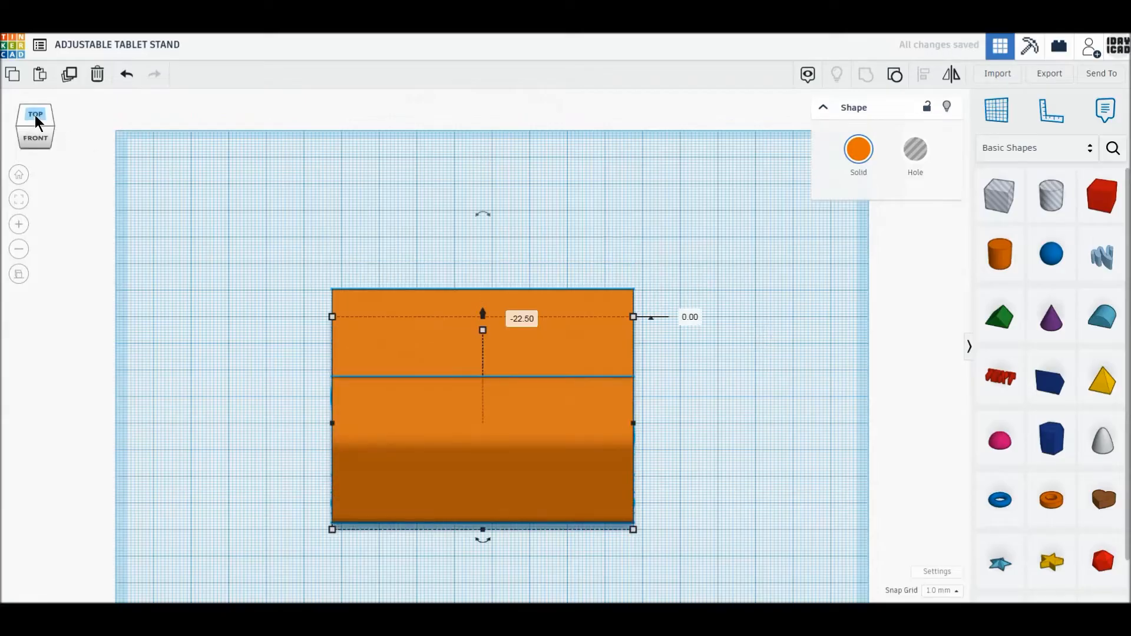
- Place a hole box on the part with a 5 mm border and size it to 70 by 75 mm, reaching the hooked edge
{"action": "left_click", "coordinate": [36, 118]}
{"action": "left_click_drag", "start_coordinate": [559, 347], "coordinate": [567, 350]}
{"action": "middle_click_drag", "start_coordinate": [795, 336], "coordinate": [797, 288]}
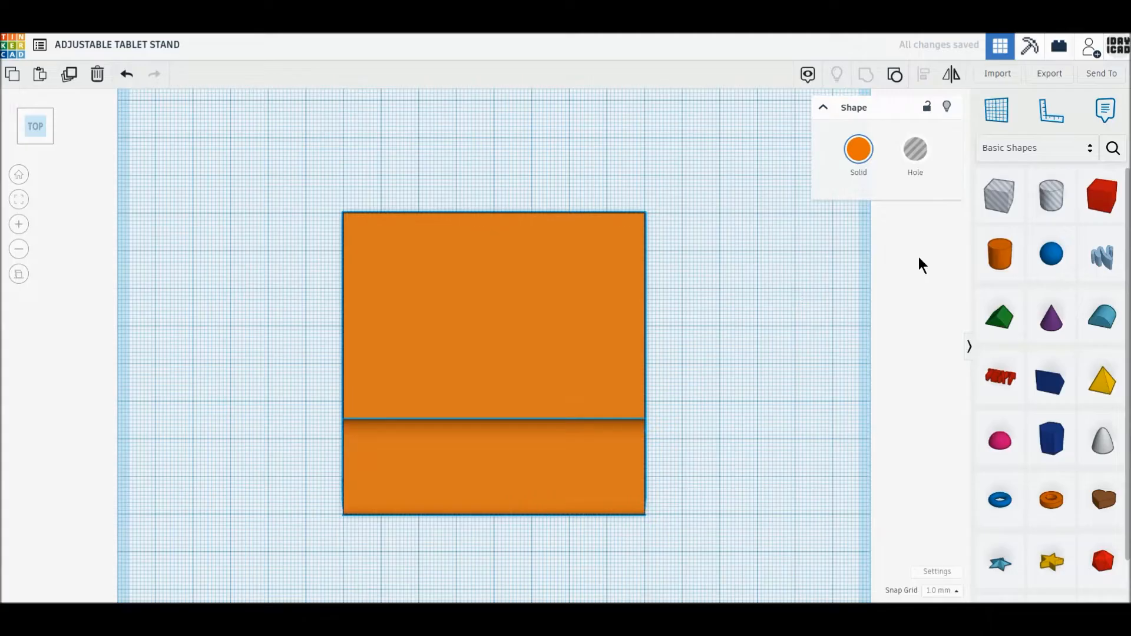
{"action": "left_click_drag", "start_coordinate": [999, 195], "coordinate": [401, 273]}
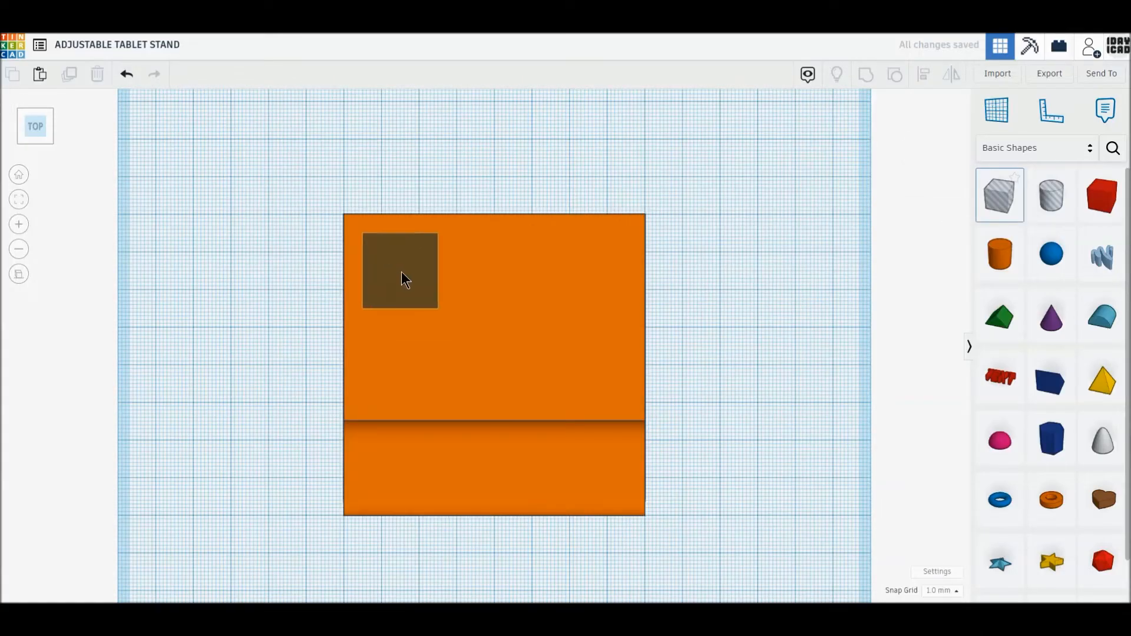
{"action": "left_click_drag", "start_coordinate": [439, 312], "coordinate": [627, 516]}
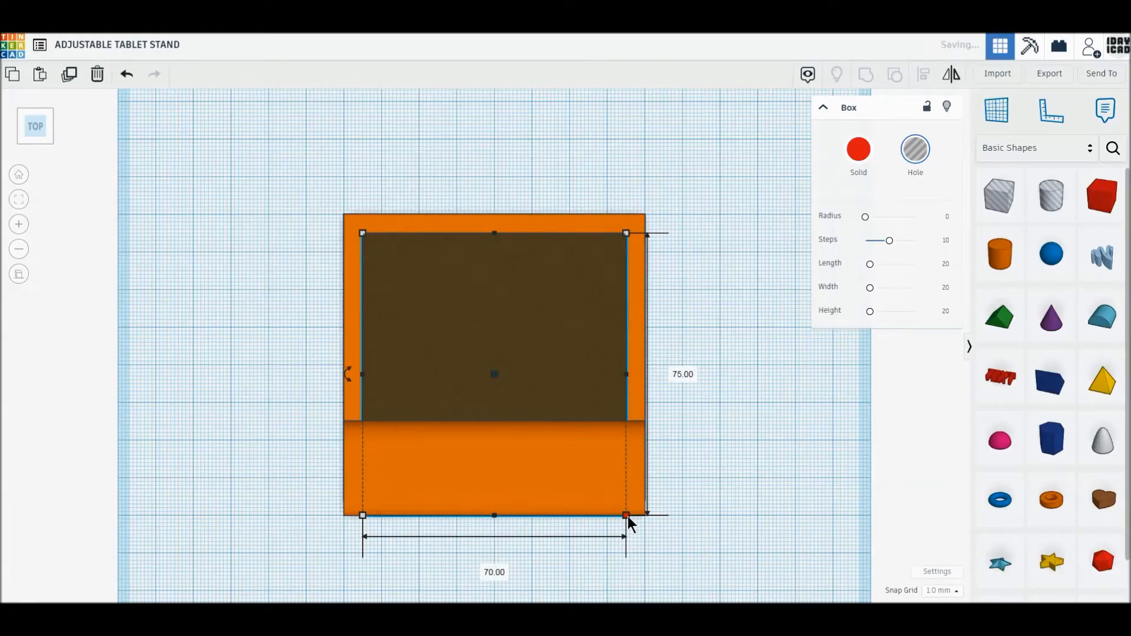
- Raise the hole box's top above the hooks and group it with the part to cut out a U-shaped frame
{"action": "left_click", "coordinate": [33, 140]}
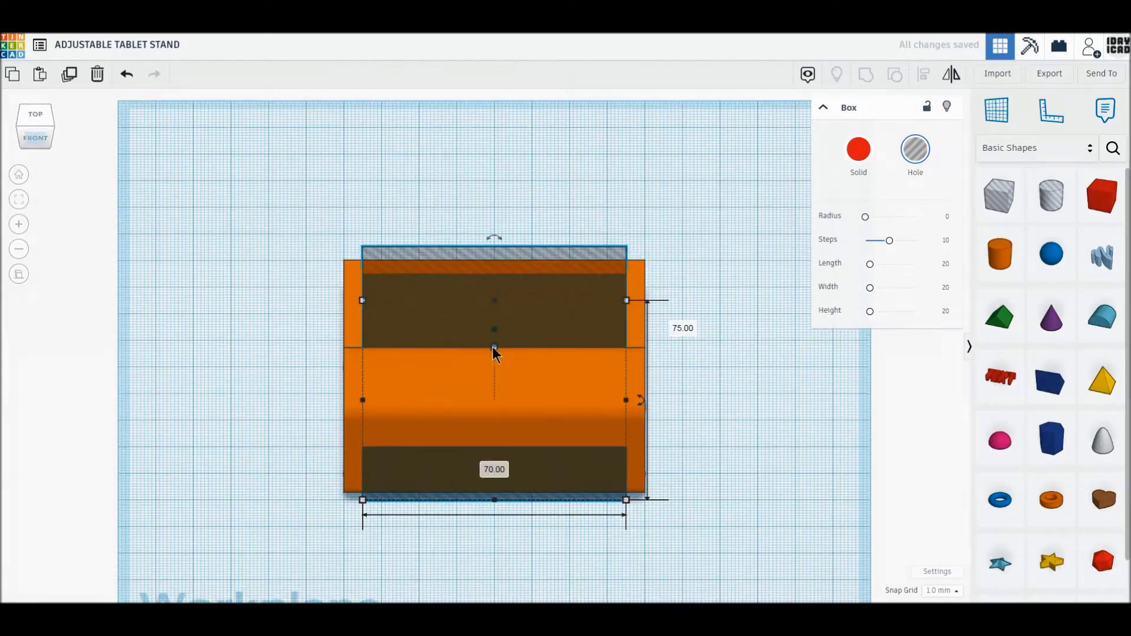
{"action": "left_click_drag", "start_coordinate": [500, 348], "coordinate": [496, 309]}
{"action": "left_click_drag", "start_coordinate": [262, 220], "coordinate": [678, 475]}
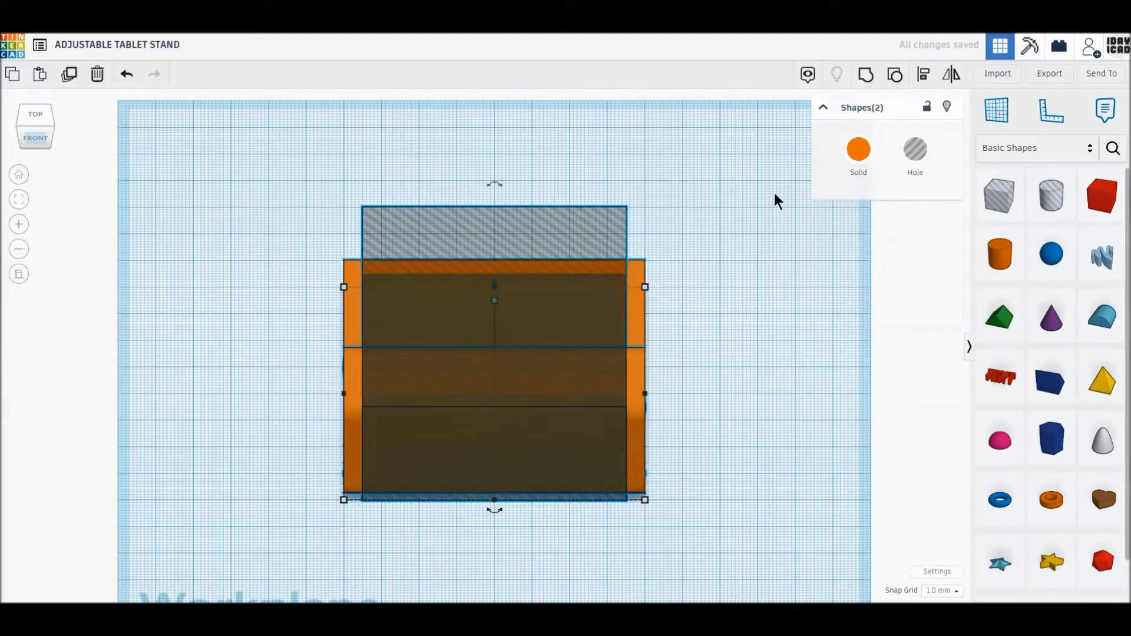
{"action": "left_click", "coordinate": [864, 75]}
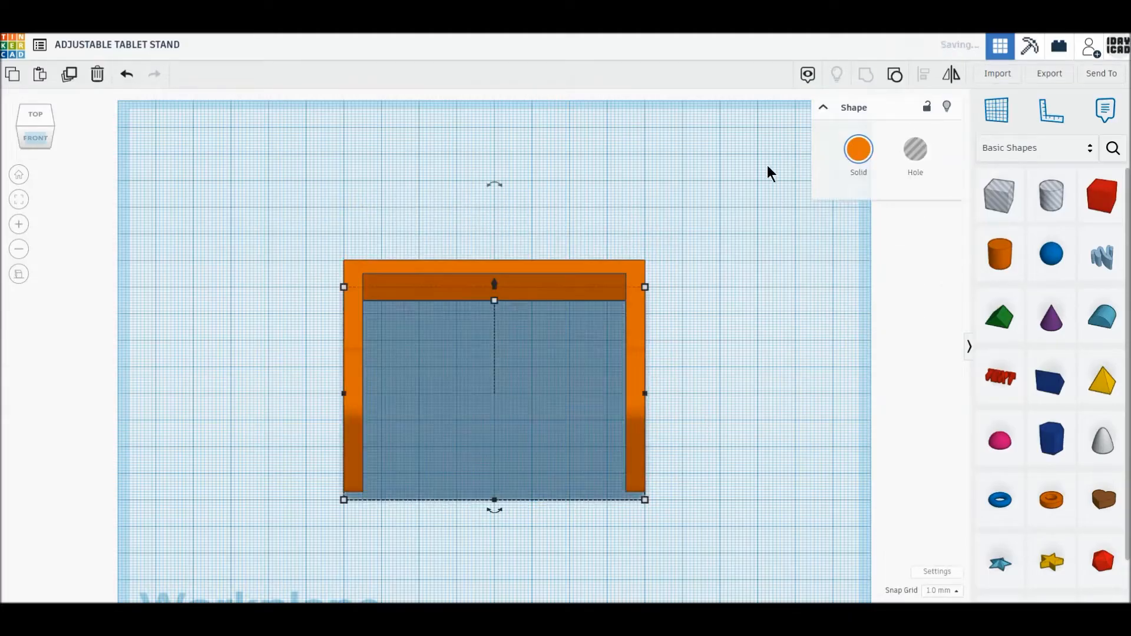
{"action": "right_click_drag", "start_coordinate": [305, 348], "coordinate": [369, 465]}
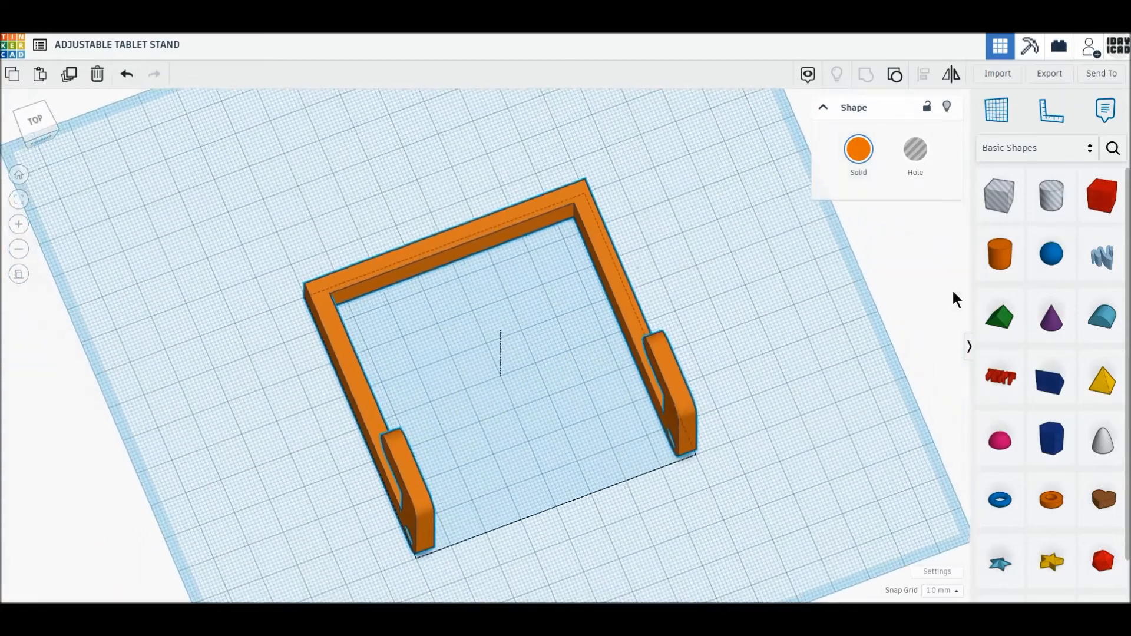
- Place a cylinder inside the frame, size its base to 6 by 6 mm and give it 64 sides
{"action": "left_click", "coordinate": [840, 291]}
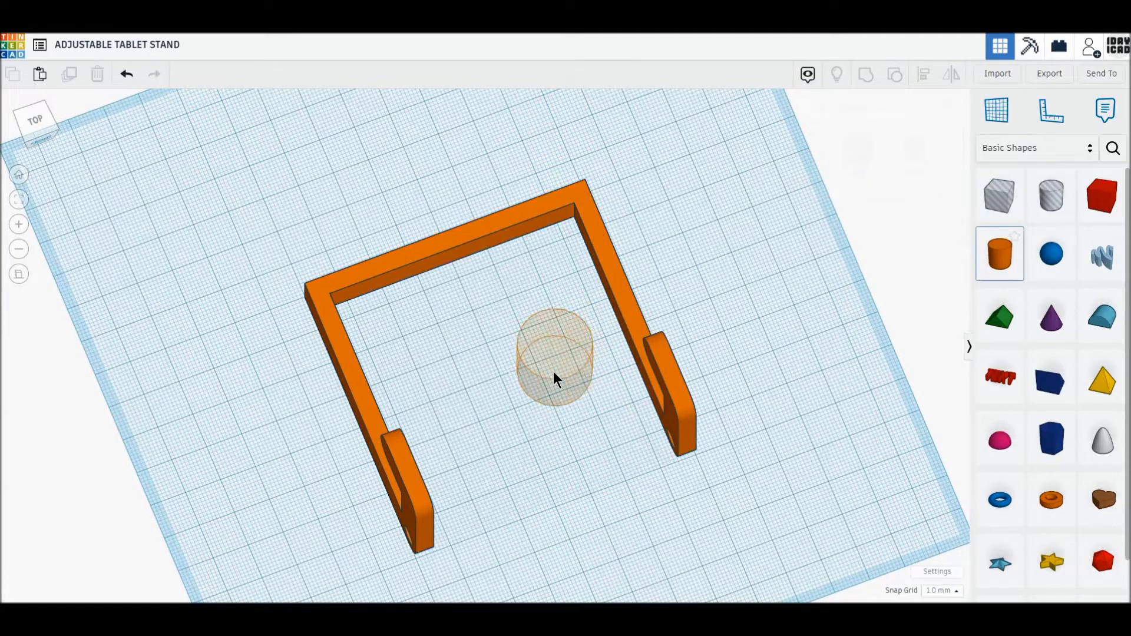
{"action": "left_click", "coordinate": [553, 371]}
{"action": "left_click", "coordinate": [599, 457]}
{"action": "type", "text": "6"}
{"action": "key", "text": "Return"}
{"action": "left_click", "coordinate": [597, 355]}
{"action": "type", "text": "6"}
{"action": "key", "text": "Return"}
{"action": "left_click_drag", "start_coordinate": [871, 217], "coordinate": [971, 212]}
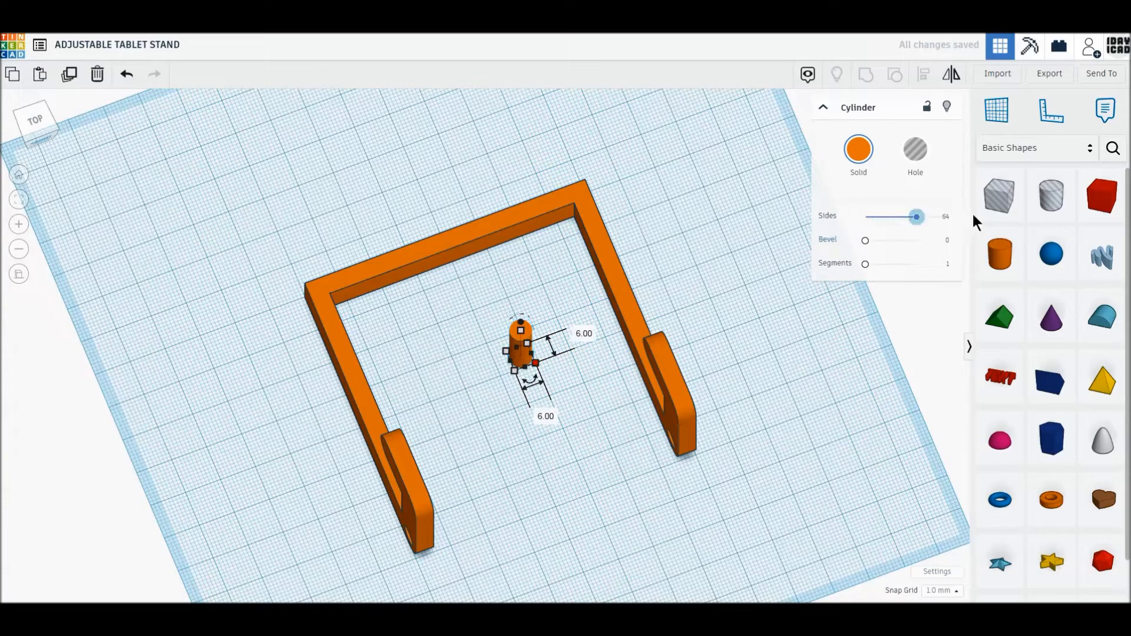
- Rotate the cylinder 90° to lie parallel to the frame's crossbar and set its width and height to 5 mm
{"action": "scroll", "coordinate": [488, 352], "scroll_direction": "up", "scroll_amount": 5}
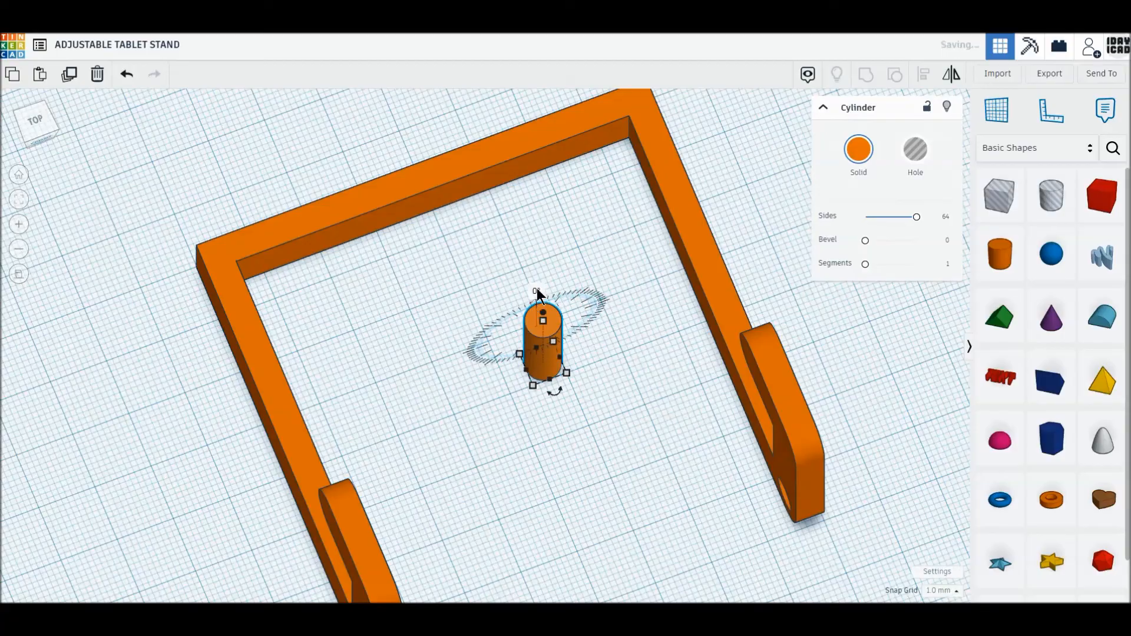
{"action": "left_click", "coordinate": [536, 291]}
{"action": "type", "text": "90"}
{"action": "key", "text": "Return"}
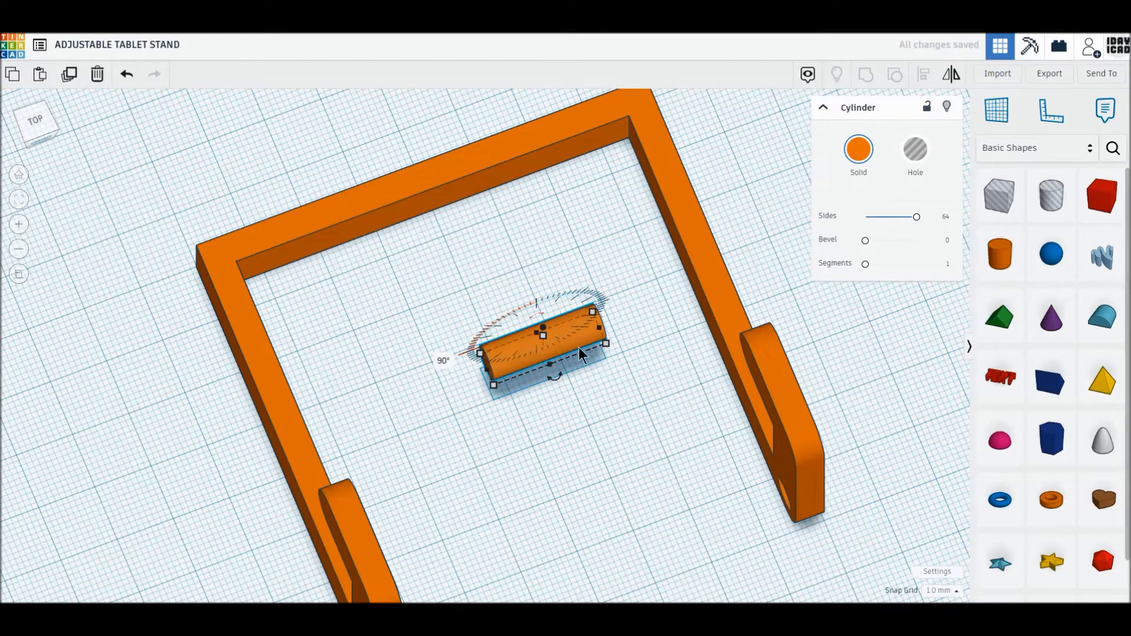
{"action": "left_click", "coordinate": [652, 309]}
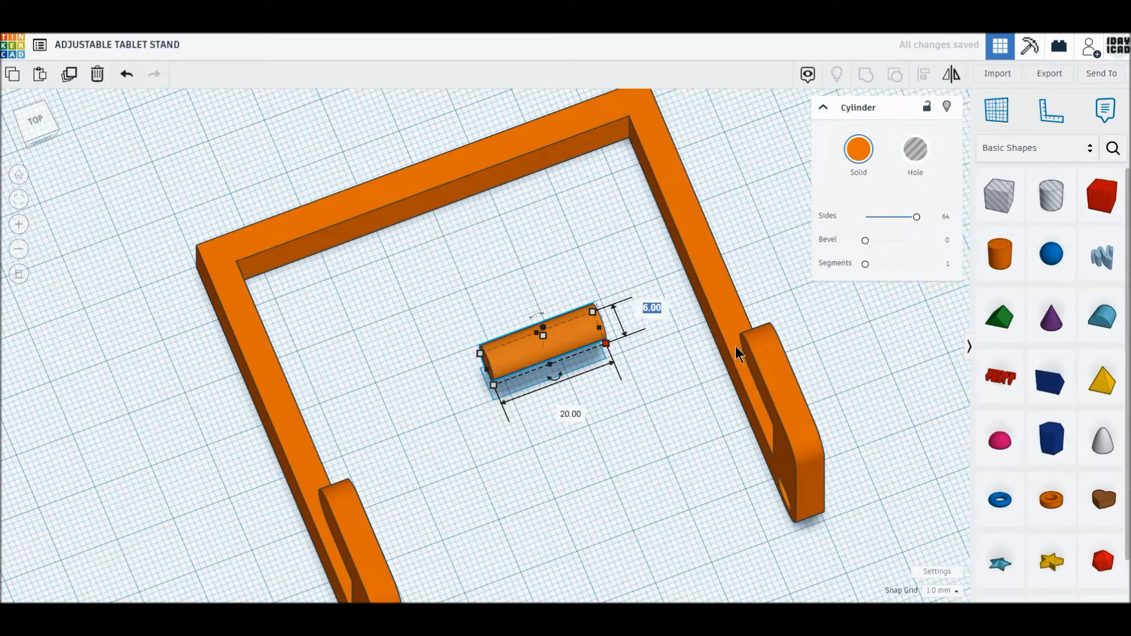
{"action": "type", "text": "5"}
{"action": "key", "text": "Return"}
{"action": "left_click_drag", "start_coordinate": [540, 334], "coordinate": [583, 340]}
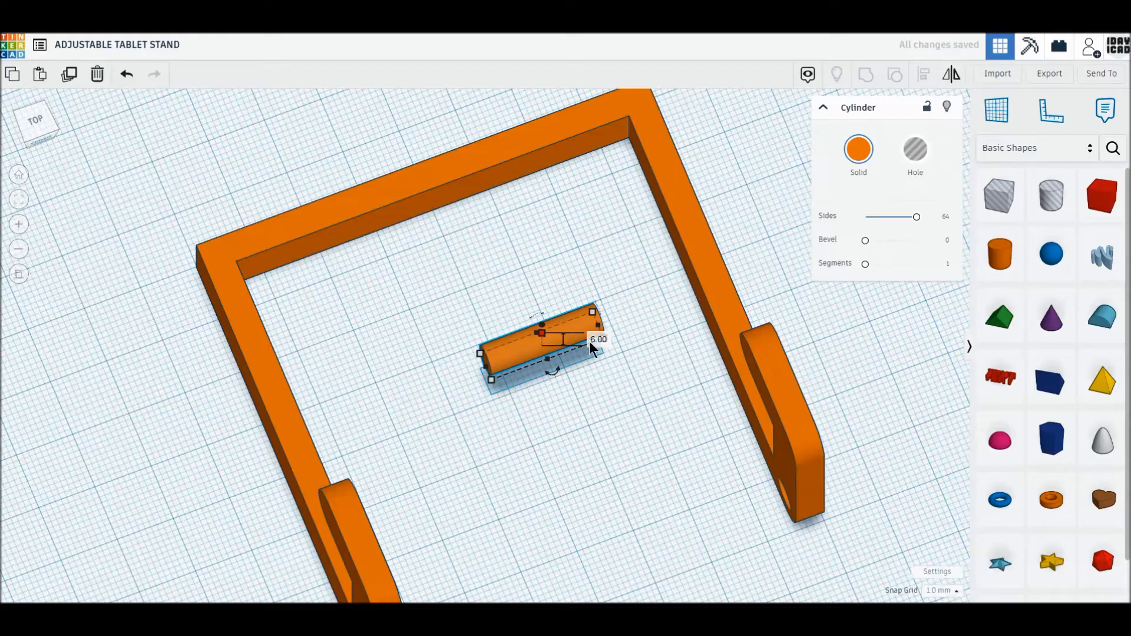
{"action": "type", "text": "5"}
{"action": "key", "text": "Return"}
- Set the horizontal cylinder's height above the workplane to 2.5 mm
{"action": "right_click_drag", "start_coordinate": [538, 411], "coordinate": [537, 384]}
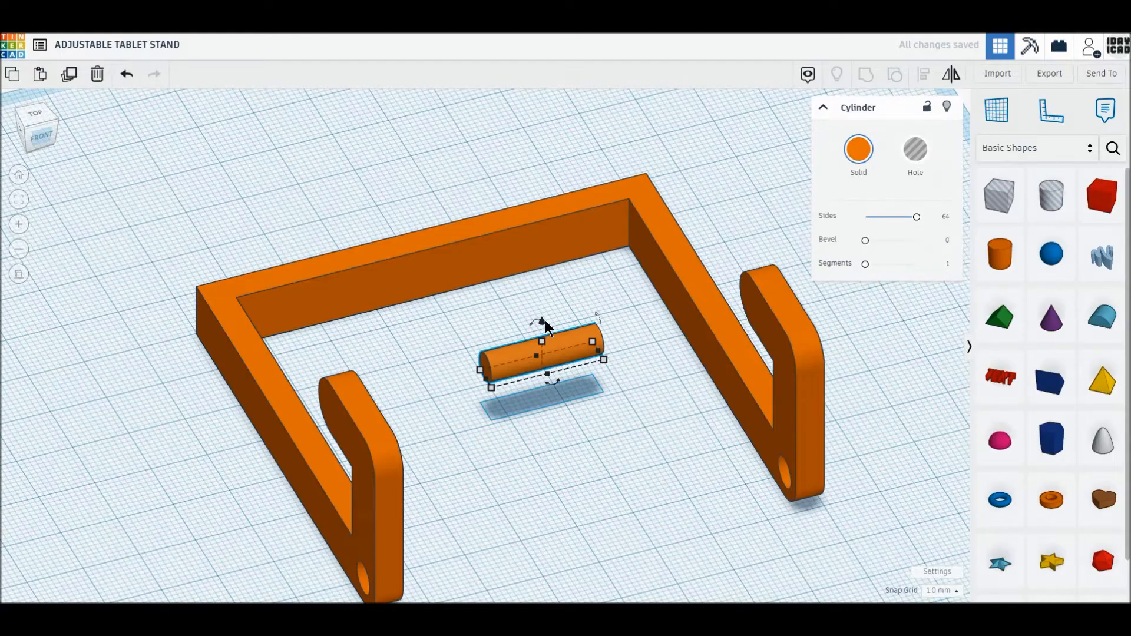
{"action": "left_click_drag", "start_coordinate": [546, 320], "coordinate": [543, 315]}
{"action": "left_click", "coordinate": [661, 372]}
{"action": "type", "text": "2"}
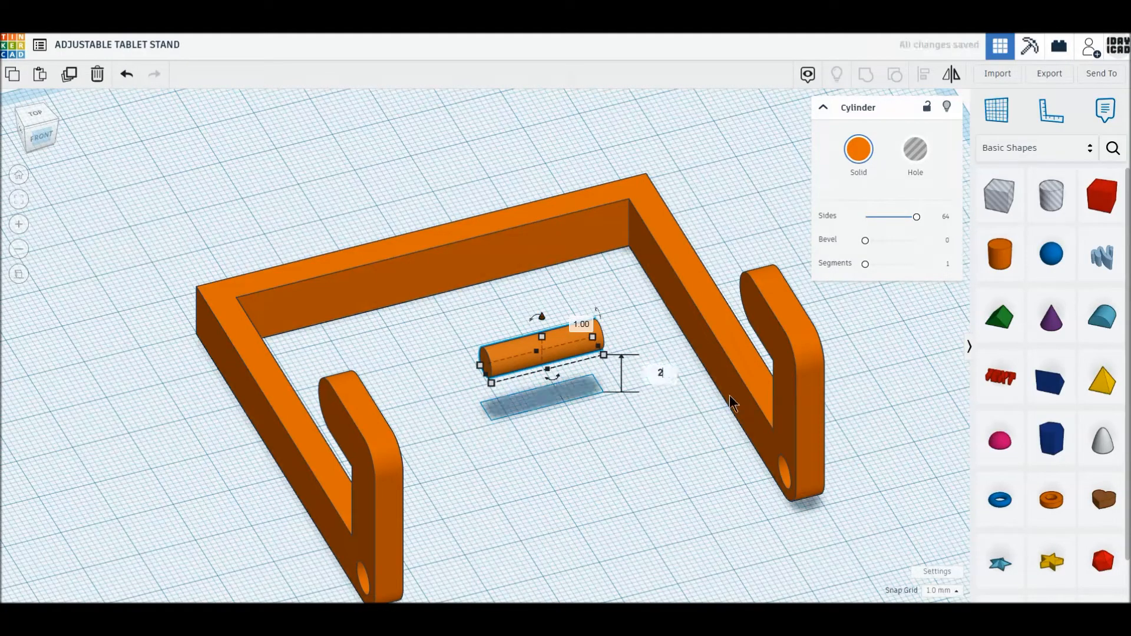
{"action": "type", "text": ".5"}
{"action": "key", "text": "Return"}
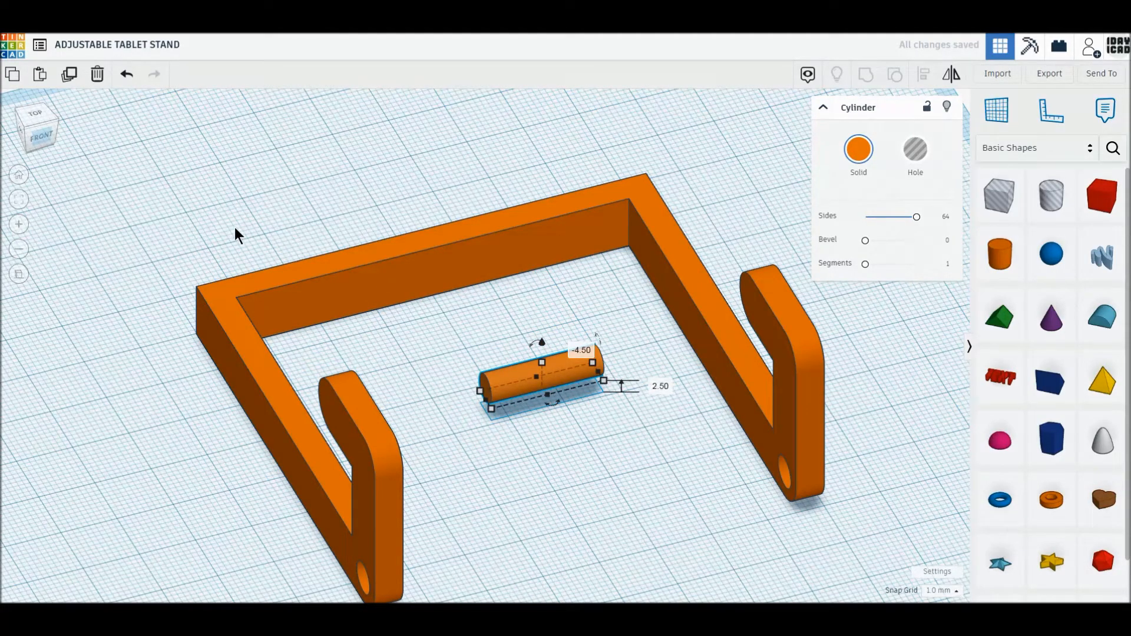
- Move the cylinder onto the frame's left arm near the crossbar, its end flush with the arm's outer face
{"action": "left_click", "coordinate": [36, 115]}
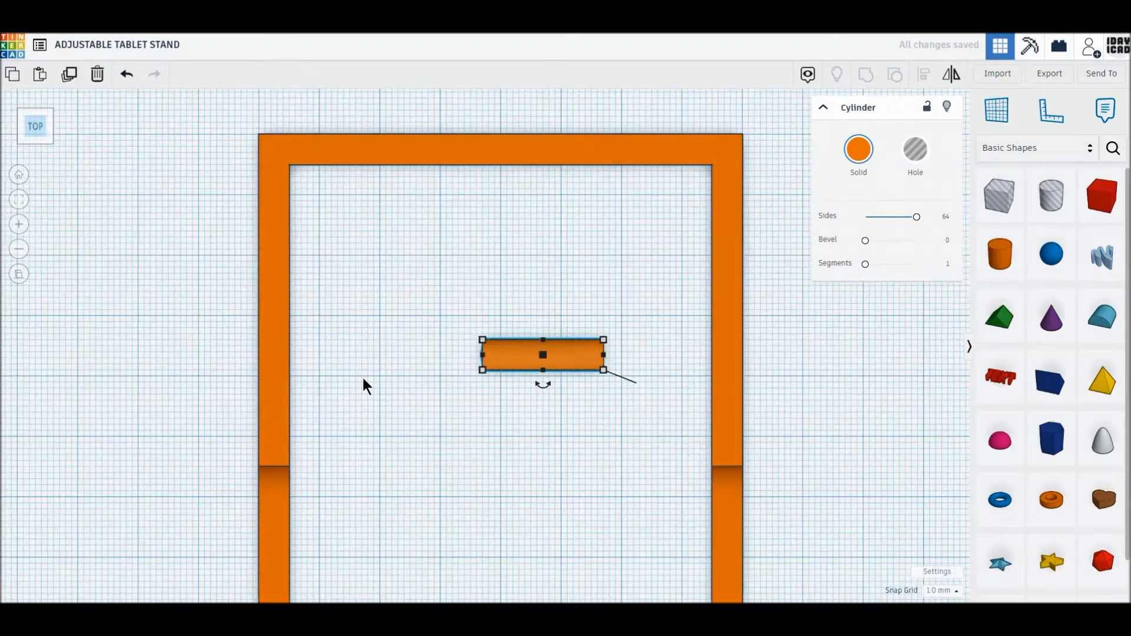
{"action": "left_click_drag", "start_coordinate": [505, 370], "coordinate": [281, 238]}
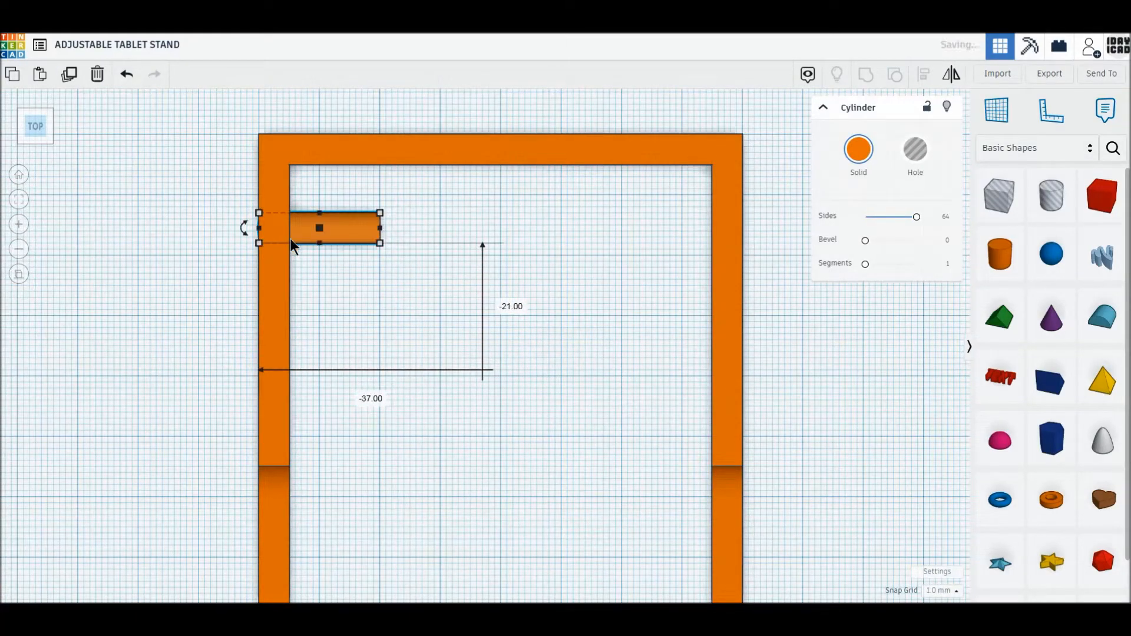
{"action": "scroll", "coordinate": [309, 239], "scroll_direction": "up", "scroll_amount": 2}
{"action": "middle_click_drag", "start_coordinate": [362, 303], "coordinate": [383, 317]}
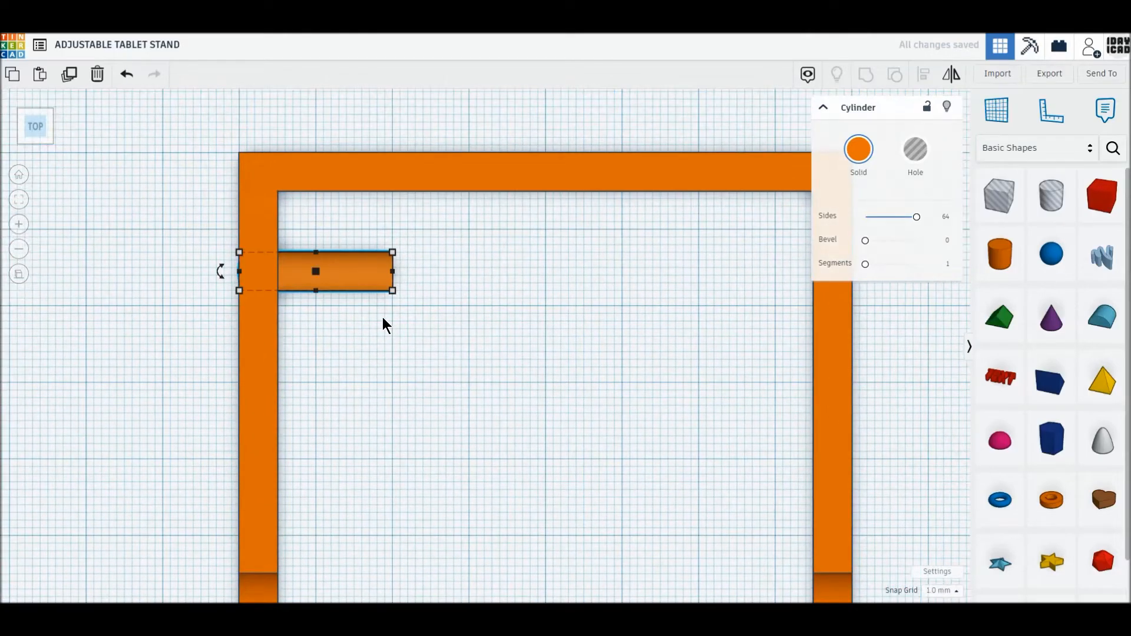
- Shorten the cylinder to a peg about 10 mm long and shift it 0.5 mm toward the crossbar
{"action": "scroll", "coordinate": [374, 316], "scroll_direction": "up", "scroll_amount": 3}
{"action": "left_click_drag", "start_coordinate": [370, 252], "coordinate": [248, 262]}
{"action": "type", "text": "-0.5"}
{"action": "key", "text": "Return"}
{"action": "left_click", "coordinate": [371, 301]}
{"action": "middle_click_drag", "start_coordinate": [414, 286], "coordinate": [369, 330]}
{"action": "left_click", "coordinate": [204, 288]}
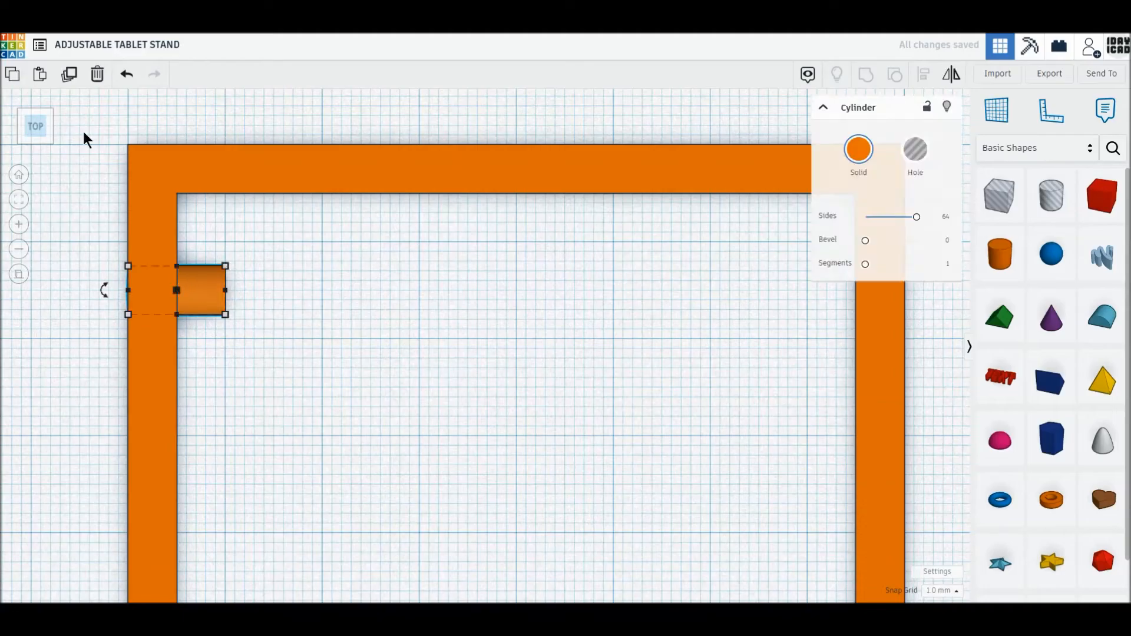
- Duplicate the peg and place the copy on the right arm, flush with its outer face and level with the original
{"action": "left_click", "coordinate": [71, 82]}
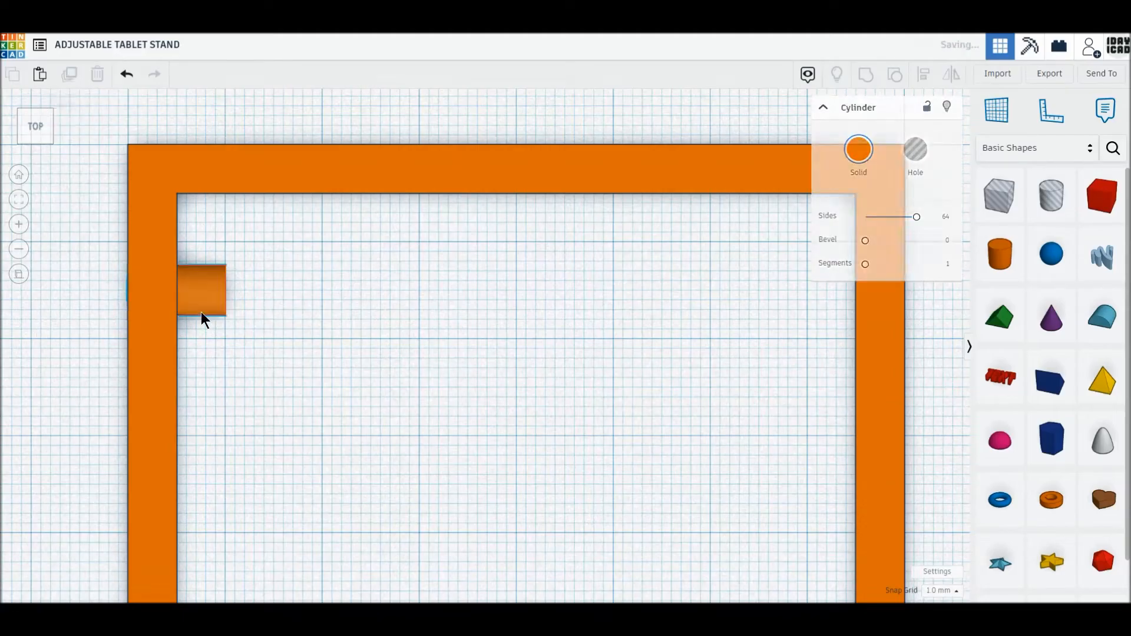
{"action": "left_click_drag", "start_coordinate": [204, 313], "coordinate": [883, 302]}
{"action": "middle_click_drag", "start_coordinate": [724, 381], "coordinate": [656, 422]}
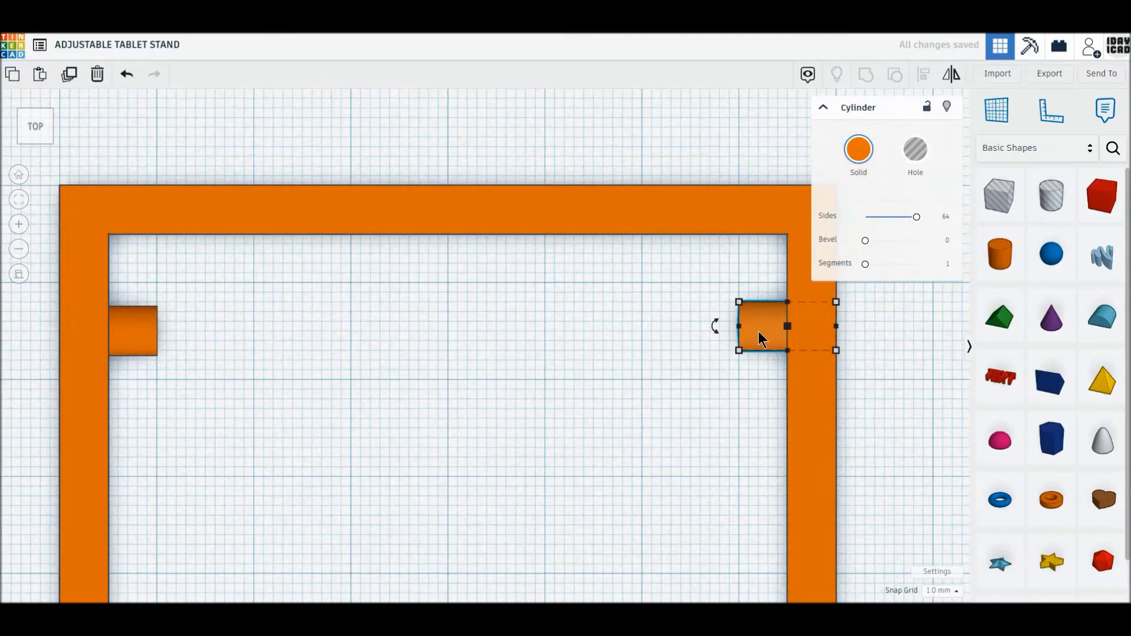
{"action": "key", "text": "Down"}
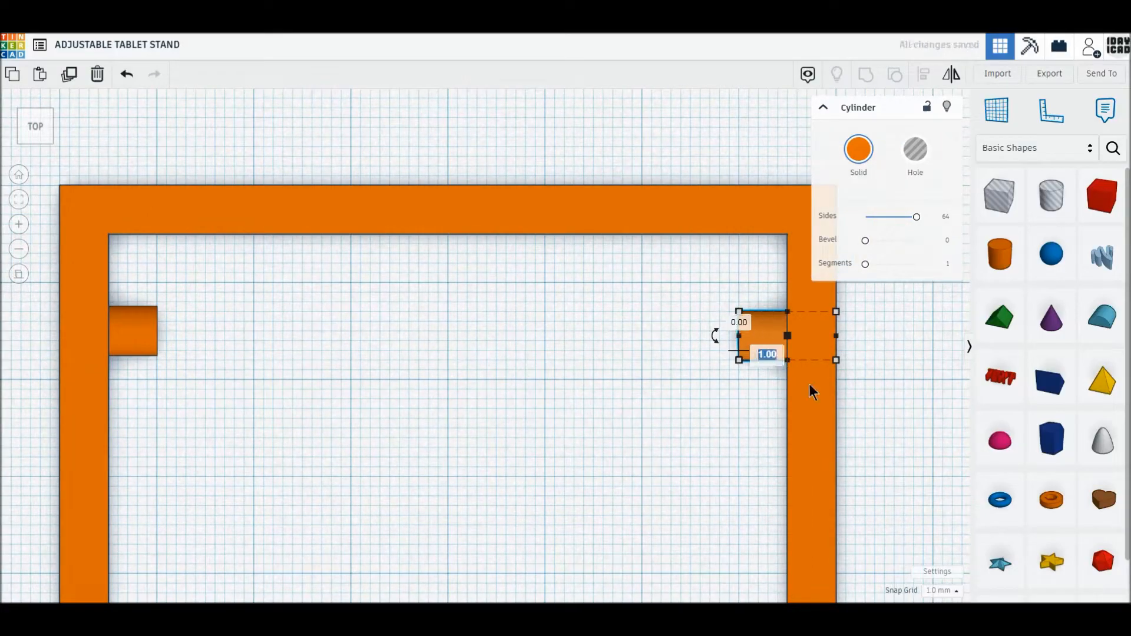
{"action": "left_click", "coordinate": [636, 443]}
- Select the frame and both pegs and group them into one part
{"action": "right_click_drag", "start_coordinate": [636, 443], "coordinate": [767, 345]}
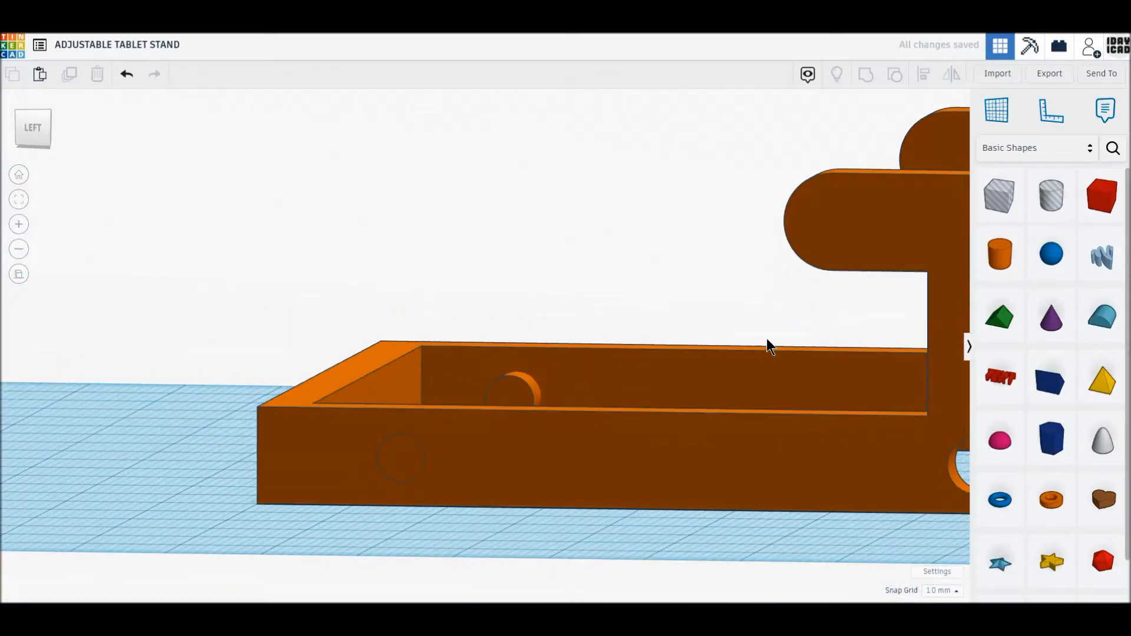
{"action": "scroll", "coordinate": [766, 339], "scroll_direction": "down", "scroll_amount": 5}
{"action": "right_click_drag", "start_coordinate": [705, 356], "coordinate": [467, 380]}
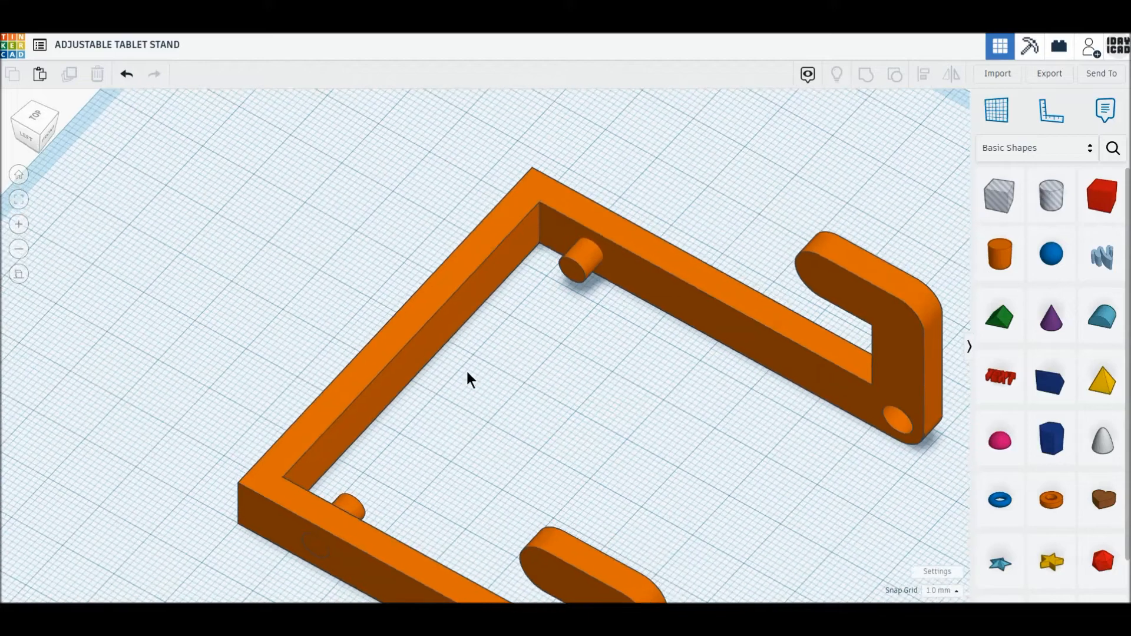
{"action": "left_click", "coordinate": [34, 118]}
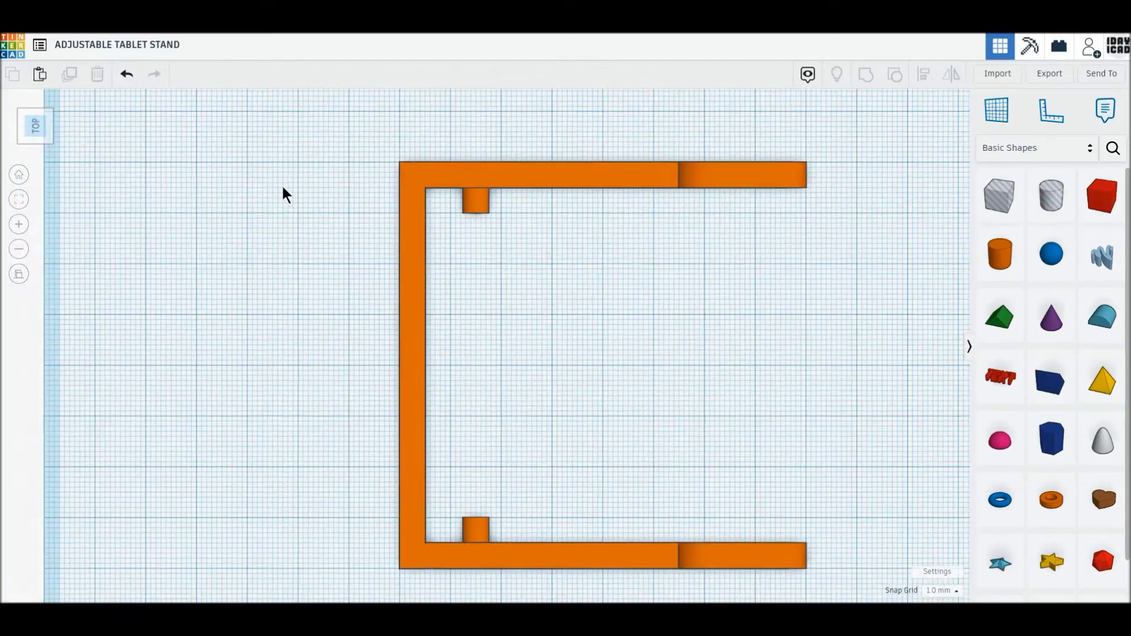
{"action": "left_click_drag", "start_coordinate": [287, 184], "coordinate": [699, 557]}
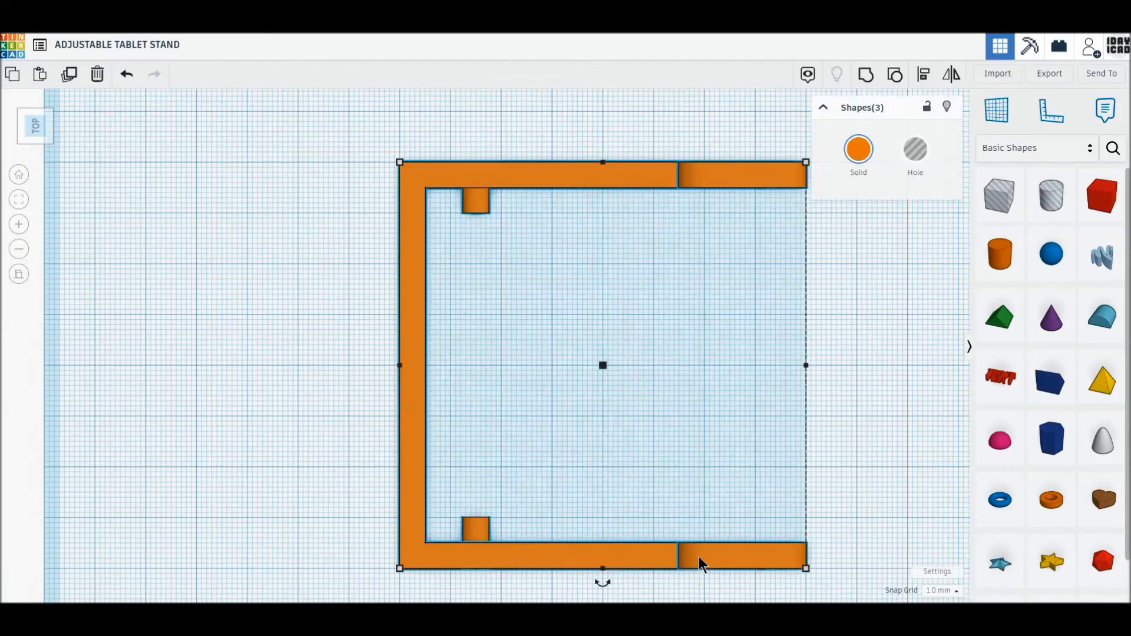
{"action": "left_click", "coordinate": [863, 76]}
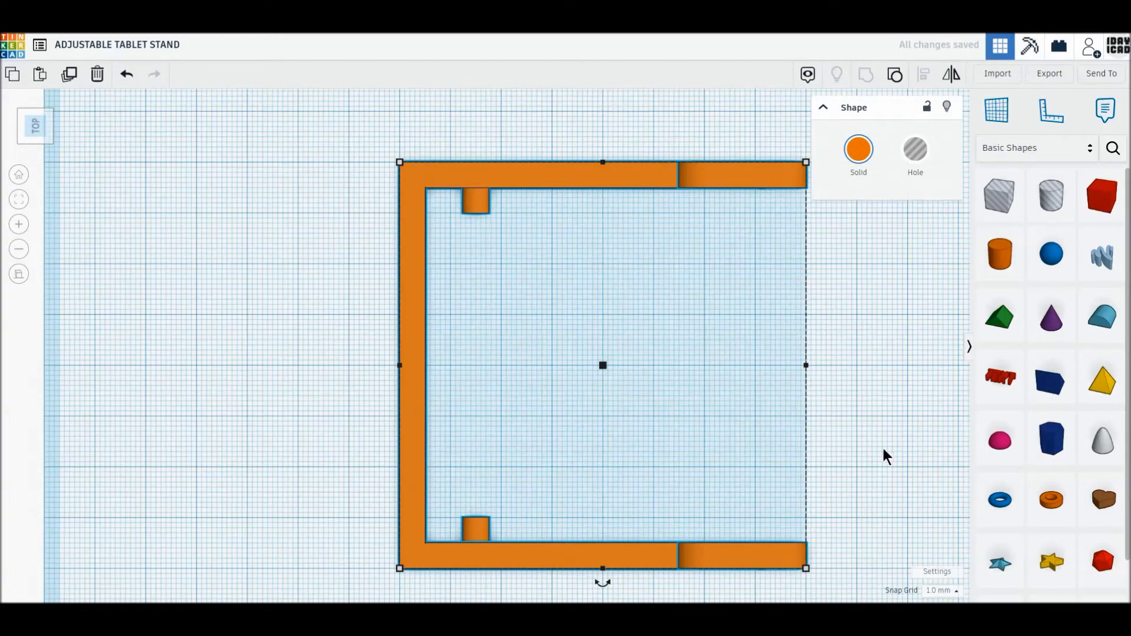
- Place a 10 by 10 mm cylinder with 64 sides at the left peg's inner end, touching the frame's crossbar
{"action": "right_click_drag", "start_coordinate": [660, 475], "coordinate": [390, 492]}
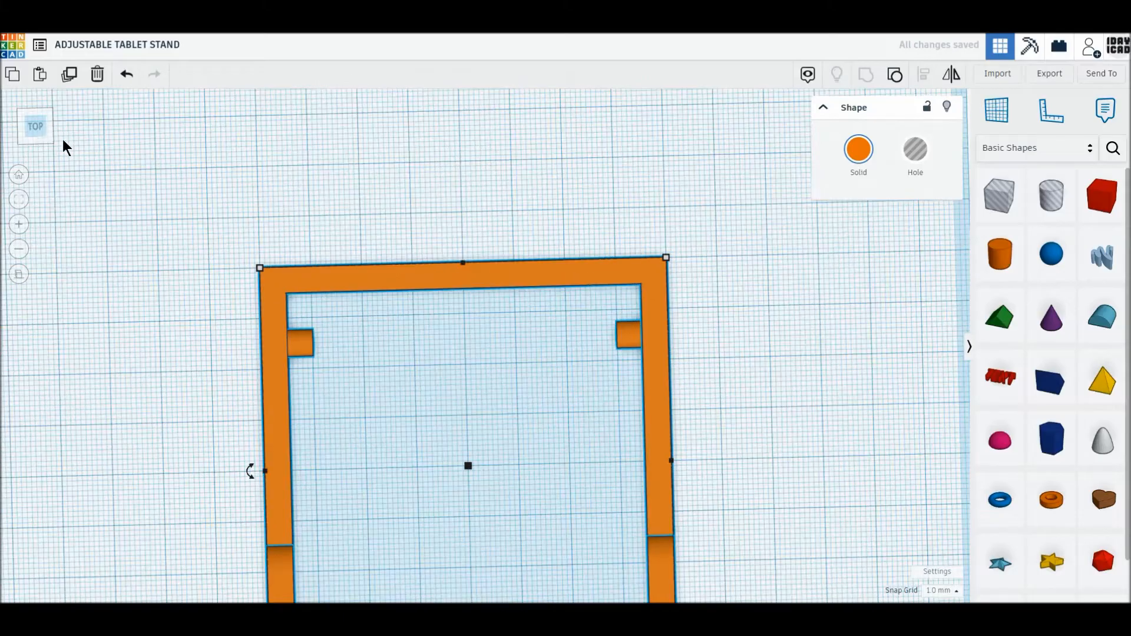
{"action": "left_click", "coordinate": [42, 132]}
{"action": "left_click", "coordinate": [556, 314]}
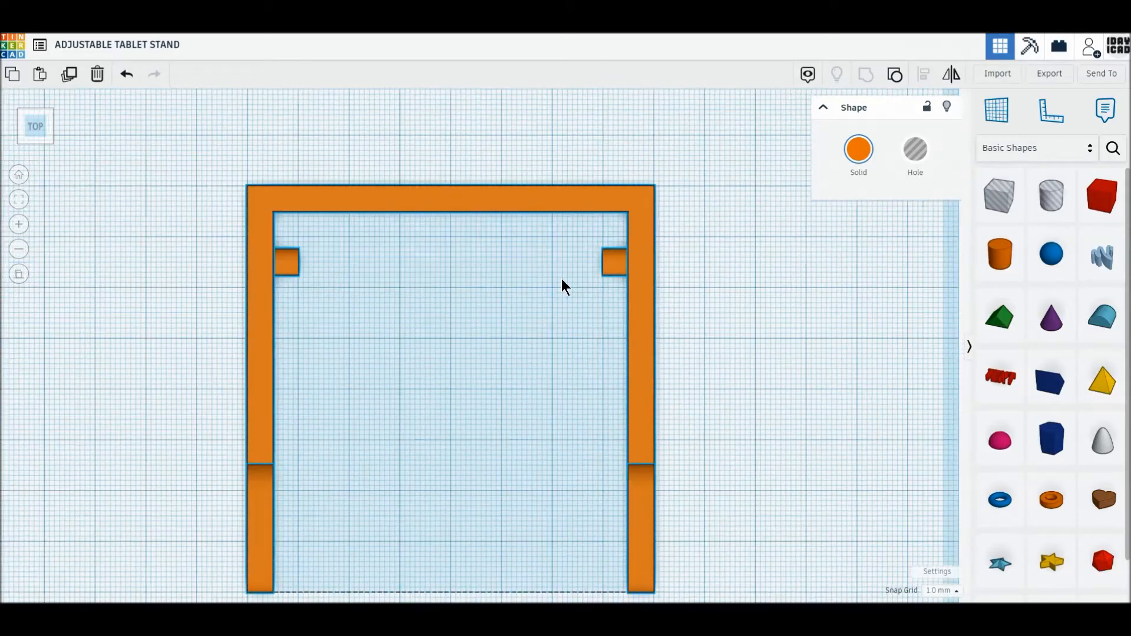
{"action": "left_click", "coordinate": [999, 253]}
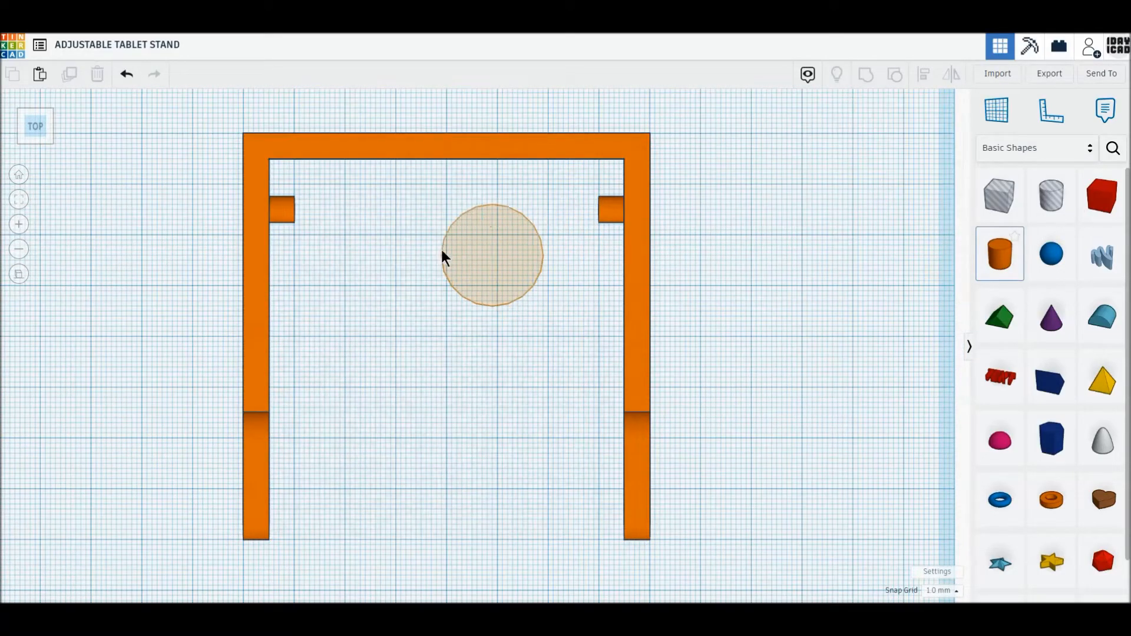
{"action": "left_click", "coordinate": [346, 237]}
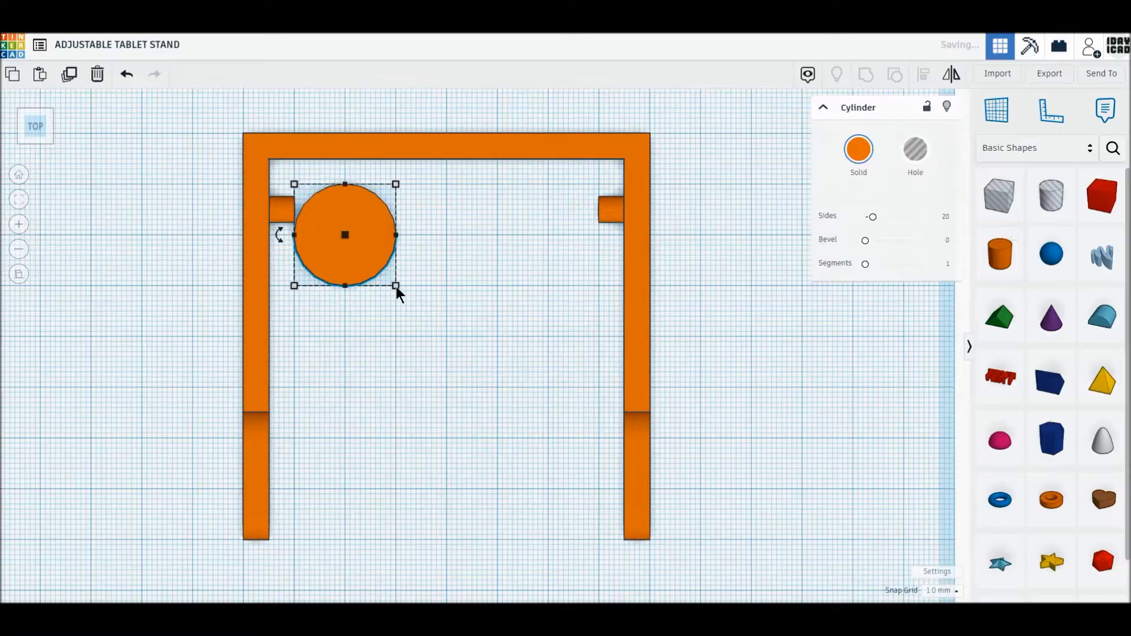
{"action": "left_click_drag", "start_coordinate": [348, 235], "coordinate": [348, 235]}
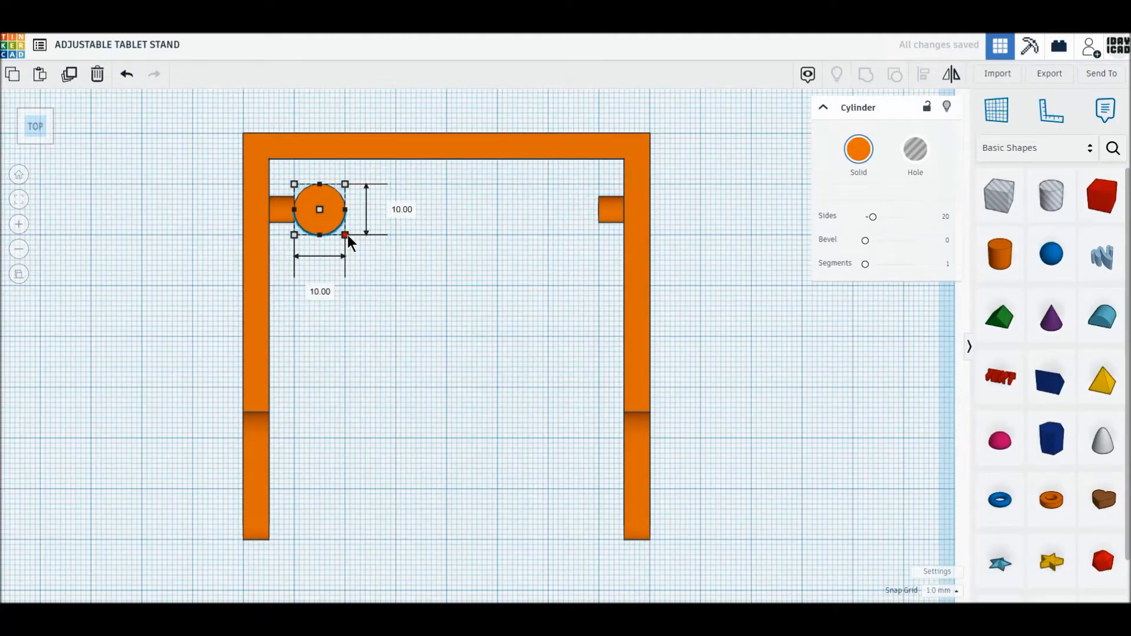
{"action": "left_click_drag", "start_coordinate": [321, 226], "coordinate": [320, 200]}
{"action": "left_click_drag", "start_coordinate": [876, 226], "coordinate": [970, 216]}
- Add a 10 by 65 mm box running from the cylinder's centre toward the frame's open end
{"action": "left_click", "coordinate": [470, 237]}
{"action": "key", "text": "w"}
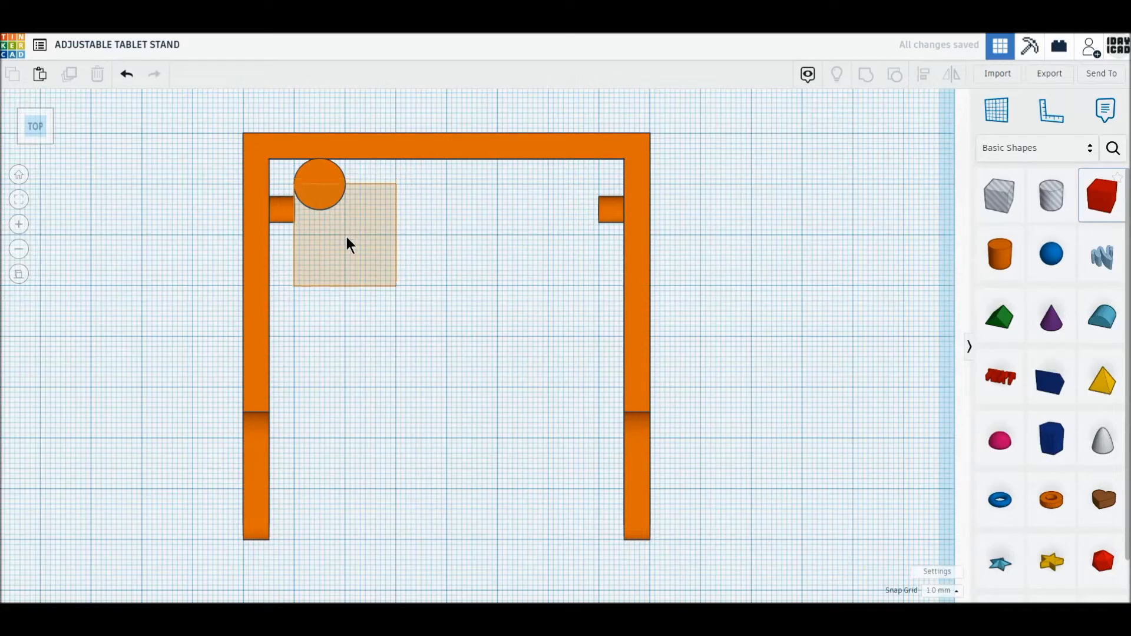
{"action": "left_click", "coordinate": [346, 238]}
{"action": "left_click_drag", "start_coordinate": [396, 286], "coordinate": [344, 515]}
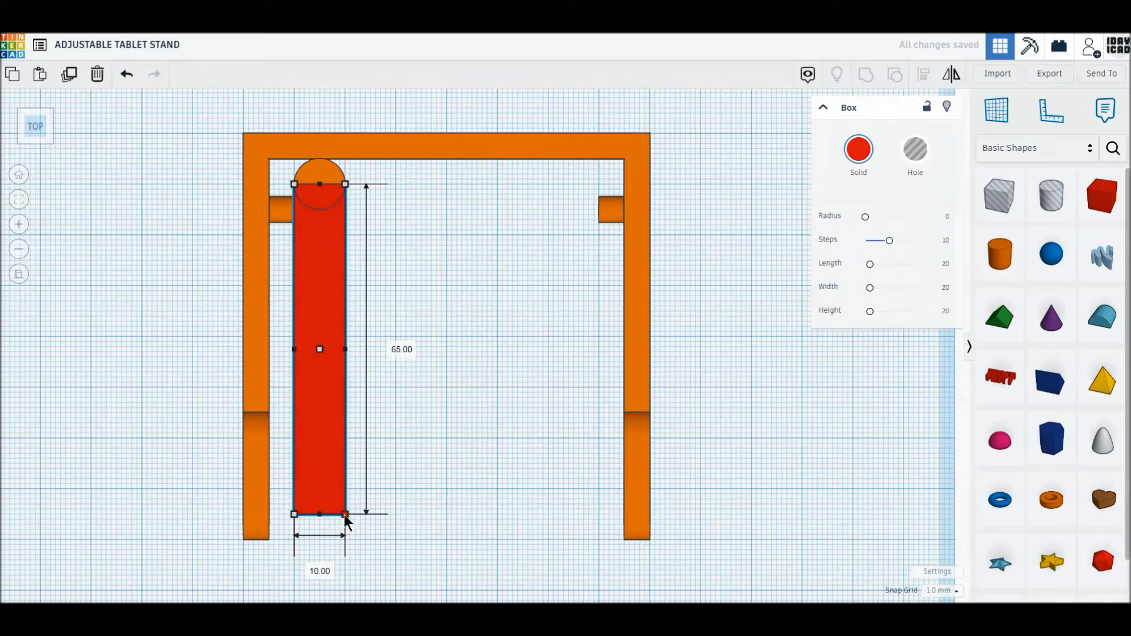
- Duplicate the cylinder and move the copy 65 mm to the far end of the red box
{"action": "key", "text": "Escape"}
{"action": "left_click", "coordinate": [318, 177]}
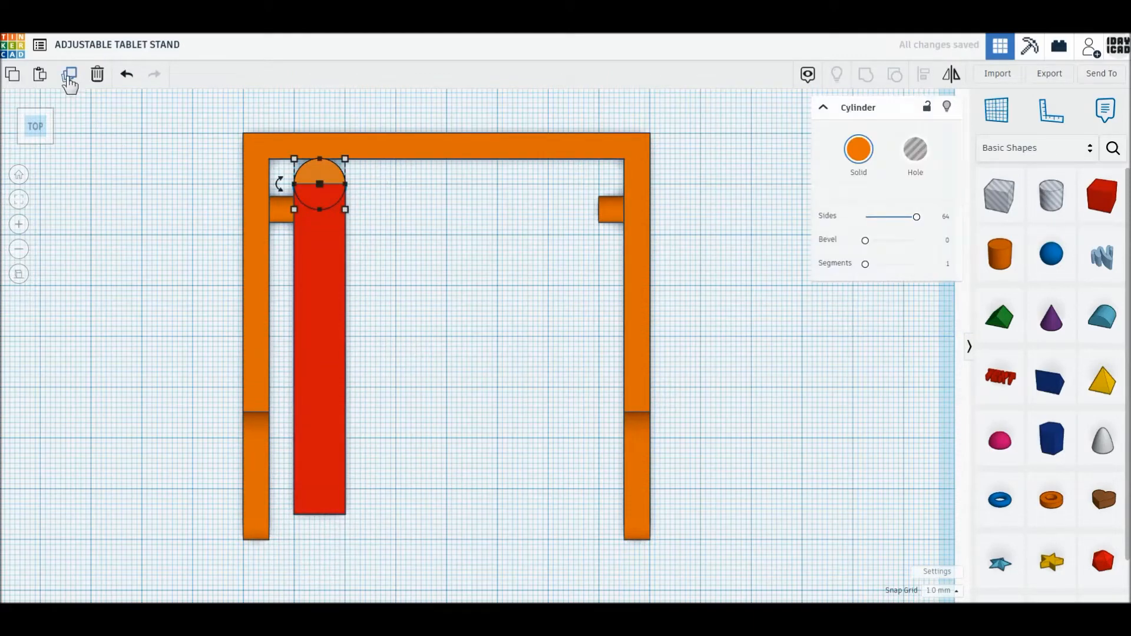
{"action": "left_click", "coordinate": [479, 281]}
{"action": "left_click_drag", "start_coordinate": [325, 174], "coordinate": [328, 504]}
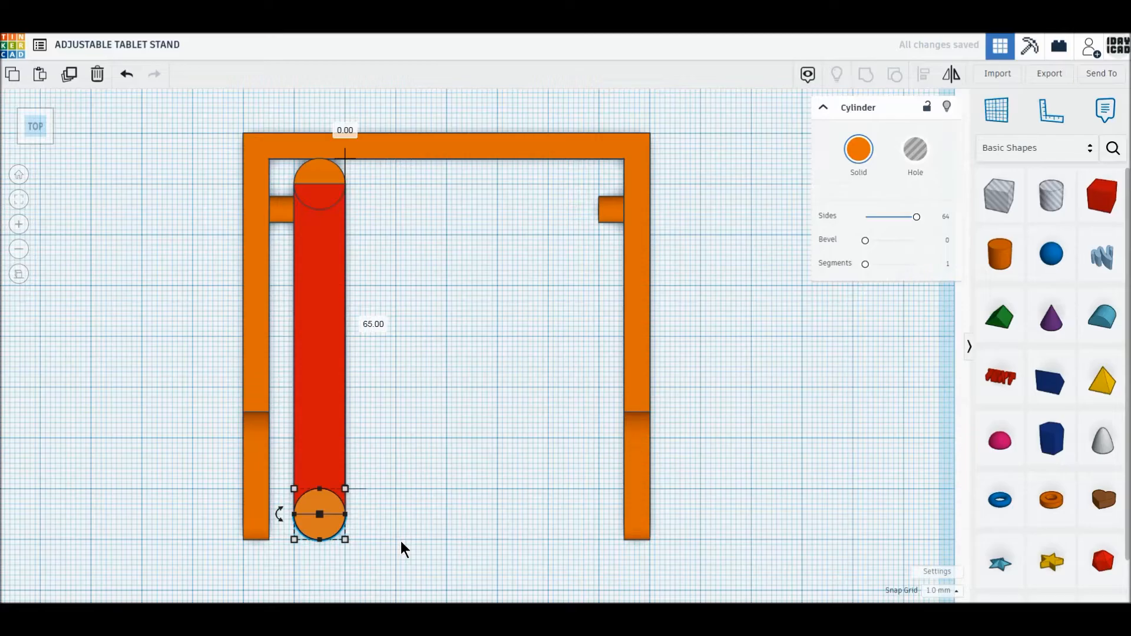
- Duplicate the cylinder at the red box's far end and move the copy into the open space inside the frame
{"action": "left_click", "coordinate": [401, 540]}
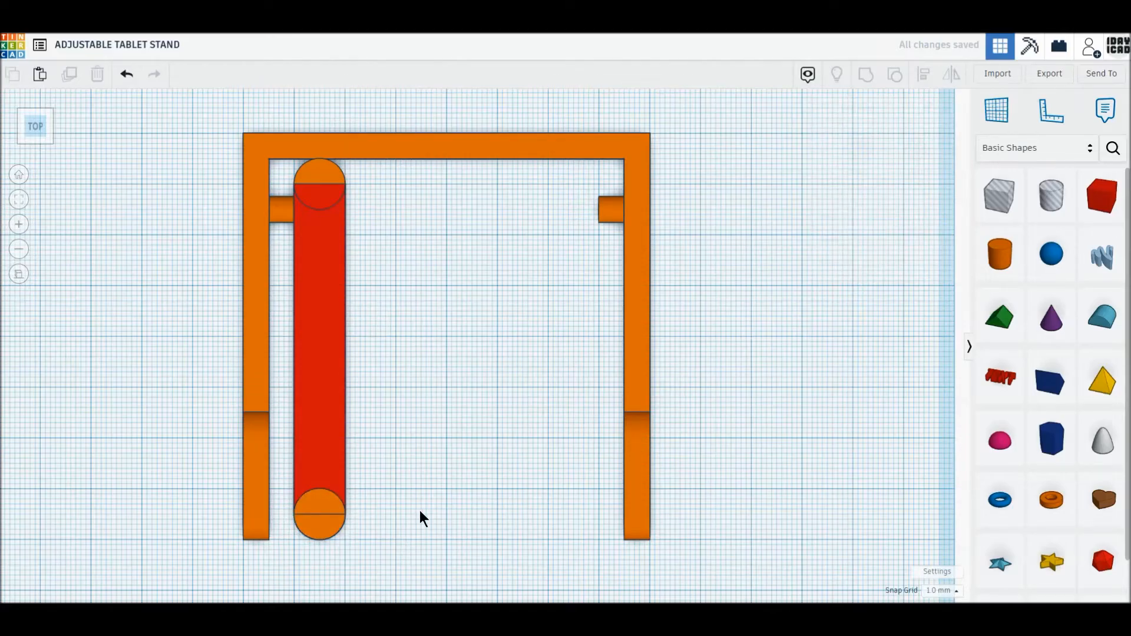
{"action": "left_click", "coordinate": [309, 533]}
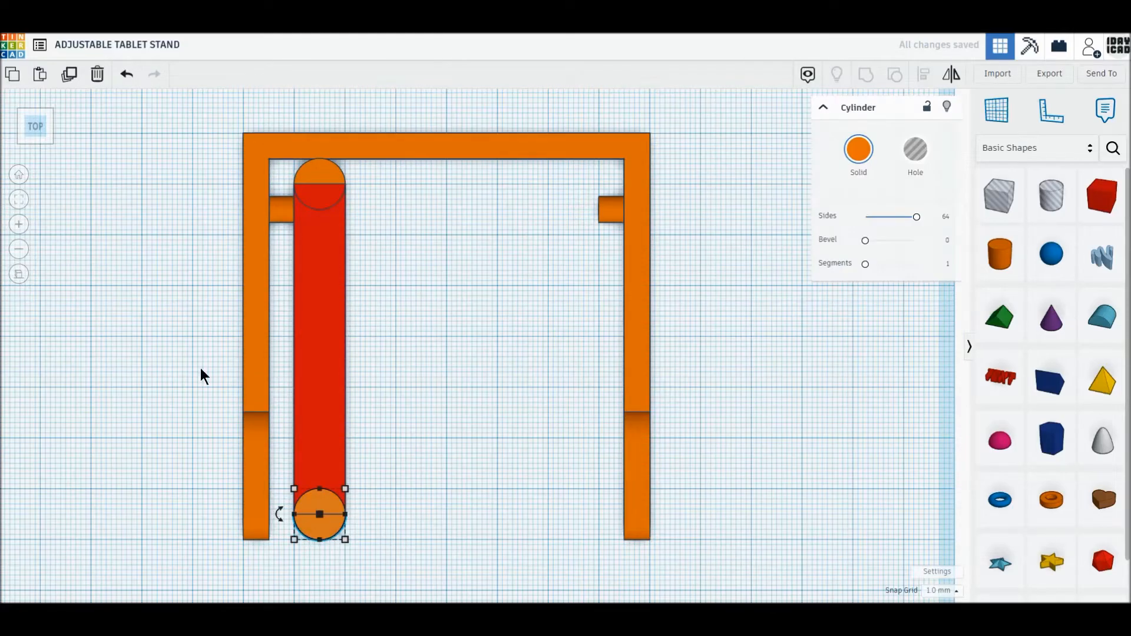
{"action": "left_click", "coordinate": [69, 75]}
{"action": "left_click_drag", "start_coordinate": [320, 524], "coordinate": [431, 549]}
{"action": "middle_click_drag", "start_coordinate": [471, 457], "coordinate": [471, 445]}
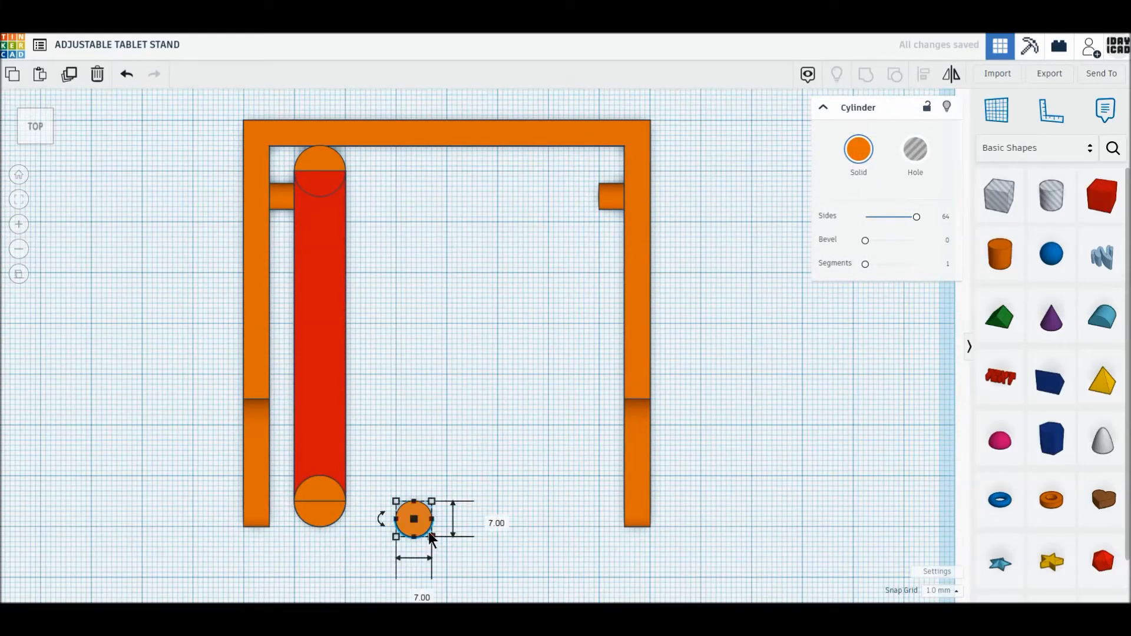
- Resize the copied cylinder to 5 by 5 mm and move it outside the frame, beside its left arm
{"action": "left_click_drag", "start_coordinate": [425, 532], "coordinate": [420, 527]}
{"action": "left_click", "coordinate": [483, 516]}
{"action": "type", "text": "5"}
{"action": "key", "text": "Return"}
{"action": "left_click", "coordinate": [416, 583]}
{"action": "type", "text": "5"}
{"action": "key", "text": "Return"}
{"action": "left_click", "coordinate": [483, 567]}
{"action": "left_click_drag", "start_coordinate": [410, 512], "coordinate": [198, 466]}
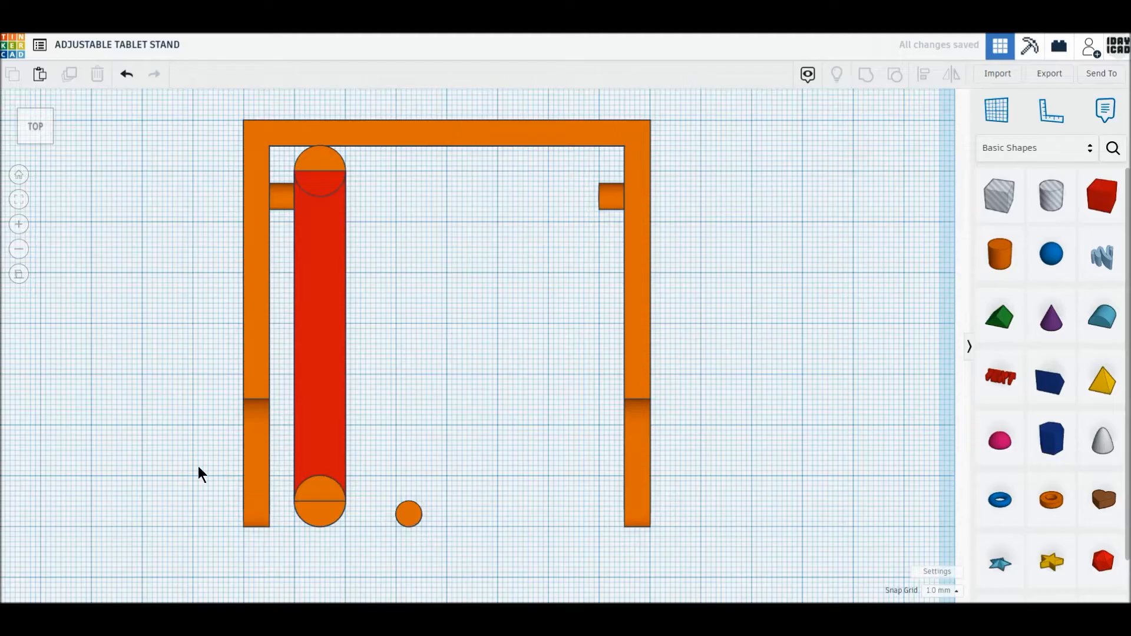
- Duplicate the small cylinder, resize the copy to 6 by 6 mm and place it beside the red box, level with the left peg
{"action": "left_click", "coordinate": [71, 75]}
{"action": "left_click_drag", "start_coordinate": [189, 478], "coordinate": [374, 200]}
{"action": "left_click", "coordinate": [442, 199]}
{"action": "type", "text": "6"}
{"action": "key", "text": "Tab"}
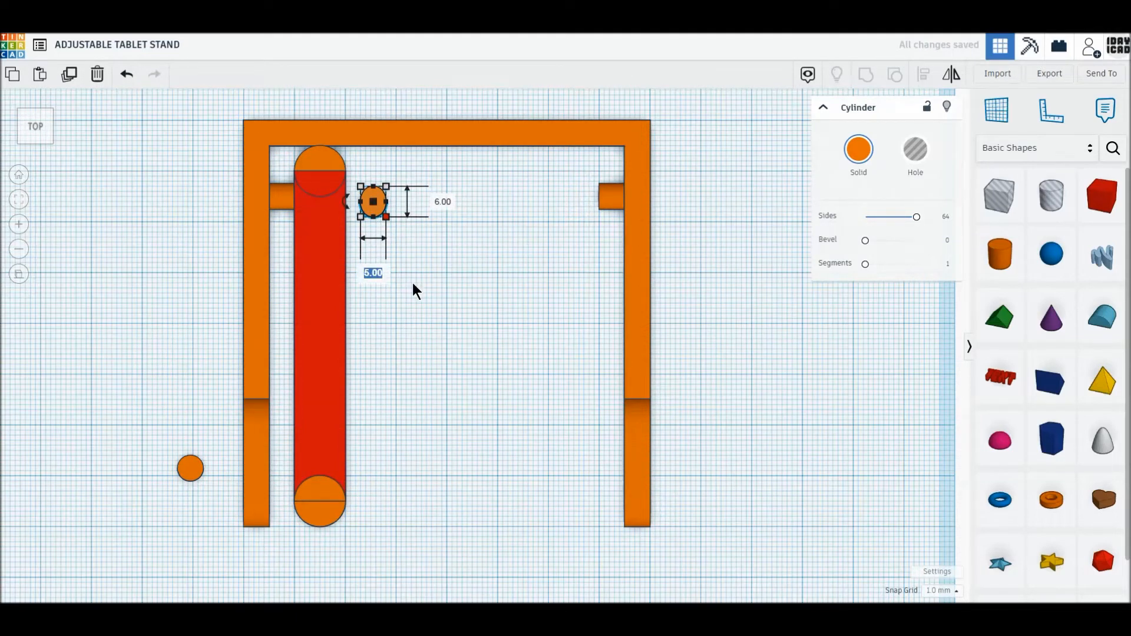
{"action": "type", "text": "6"}
{"action": "key", "text": "Return"}
{"action": "left_click", "coordinate": [414, 283]}
{"action": "scroll", "coordinate": [346, 284], "scroll_direction": "up", "scroll_amount": 3}
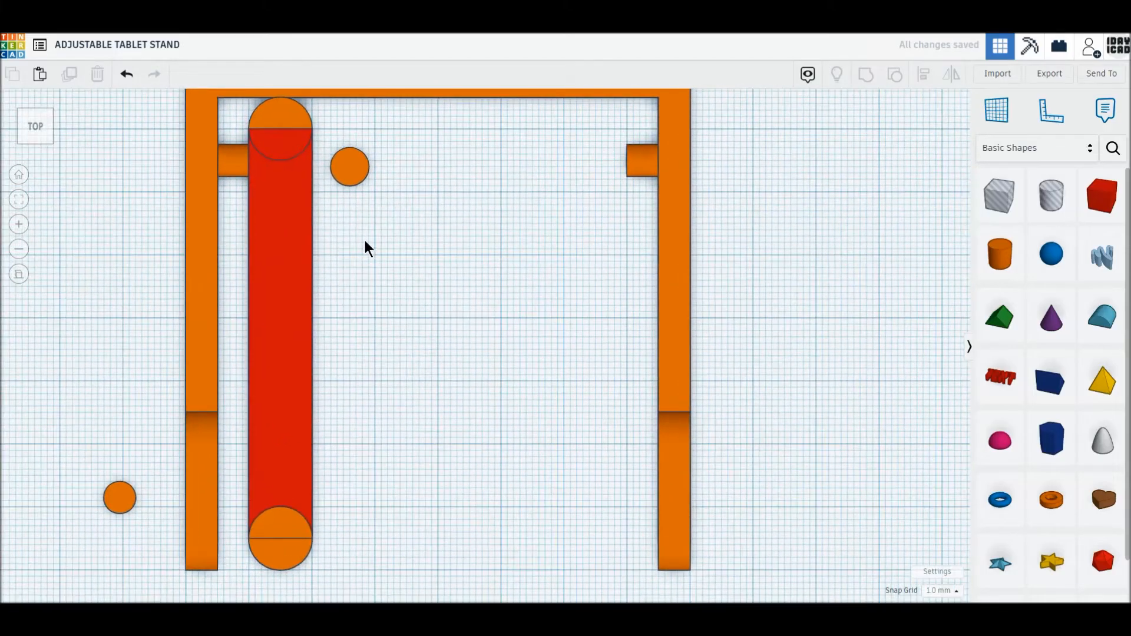
{"action": "left_click_drag", "start_coordinate": [349, 162], "coordinate": [342, 155]}
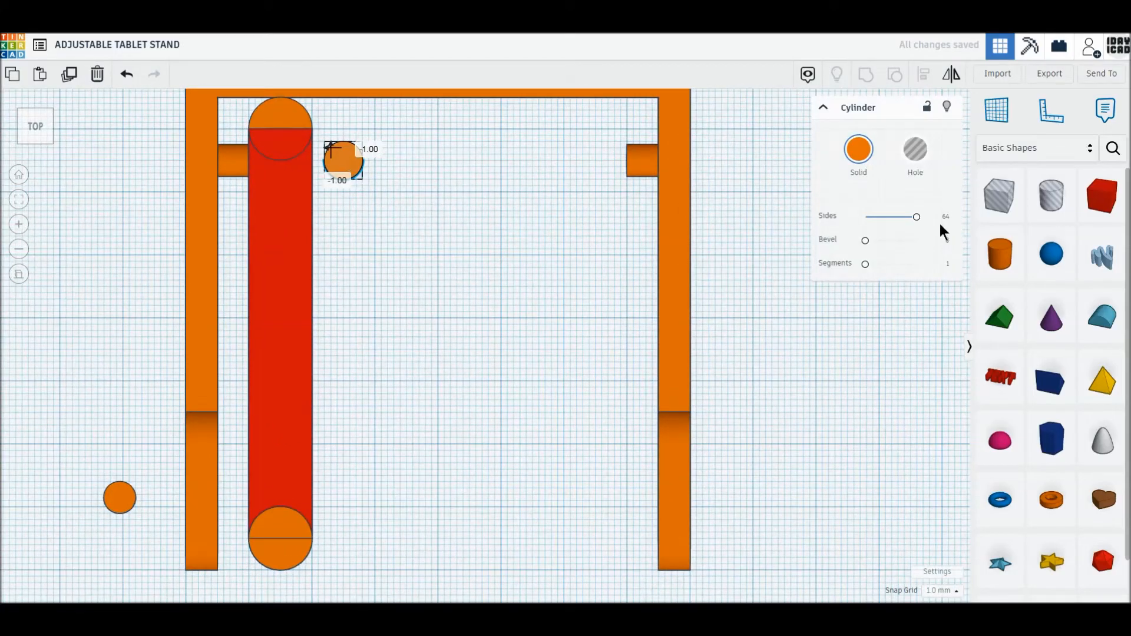
- Add a box hole about 11 by 6 mm extending from the 6 mm cylinder's centre, and turn that cylinder into a hole
{"action": "left_click_drag", "start_coordinate": [1008, 201], "coordinate": [405, 205]}
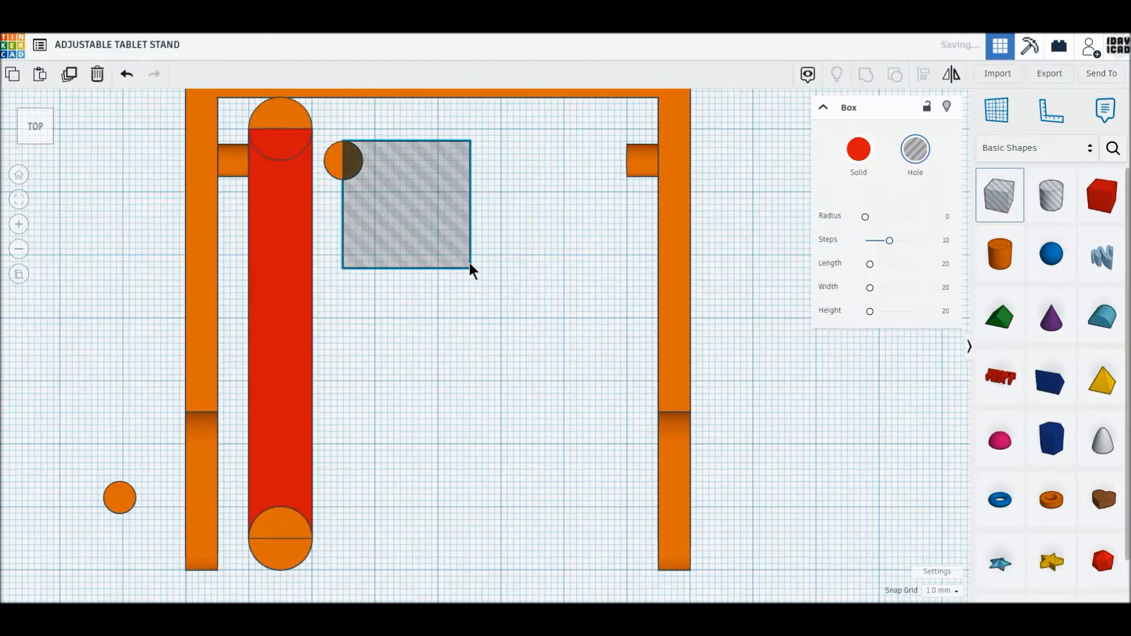
{"action": "left_click_drag", "start_coordinate": [470, 267], "coordinate": [413, 179]}
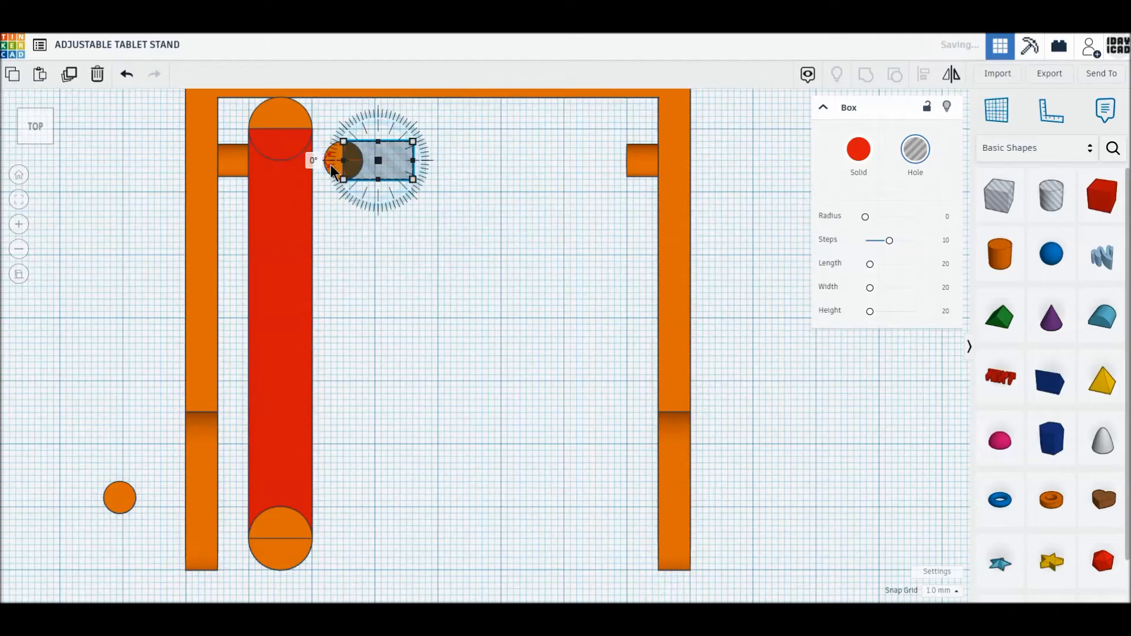
{"action": "left_click", "coordinate": [333, 167]}
{"action": "left_click", "coordinate": [915, 149]}
- Duplicate the cylinder and box hole pair at 10 mm spacing along the red box to make five slot cutters
{"action": "left_click_drag", "start_coordinate": [337, 154], "coordinate": [338, 156]}
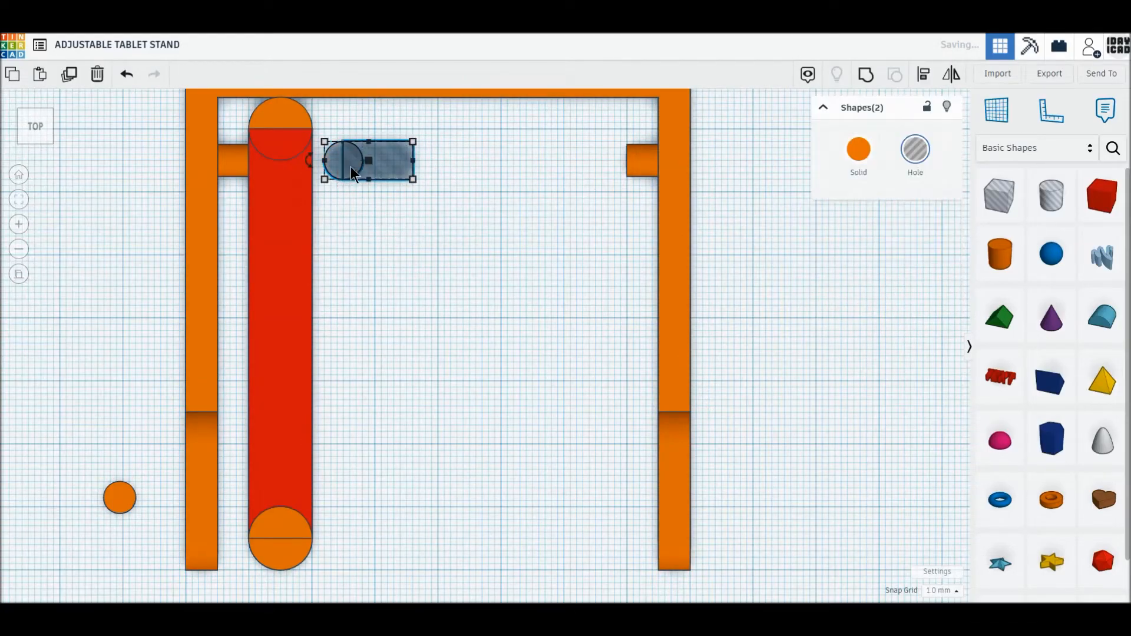
{"action": "left_click", "coordinate": [75, 77]}
{"action": "left_click_drag", "start_coordinate": [386, 161], "coordinate": [386, 224]}
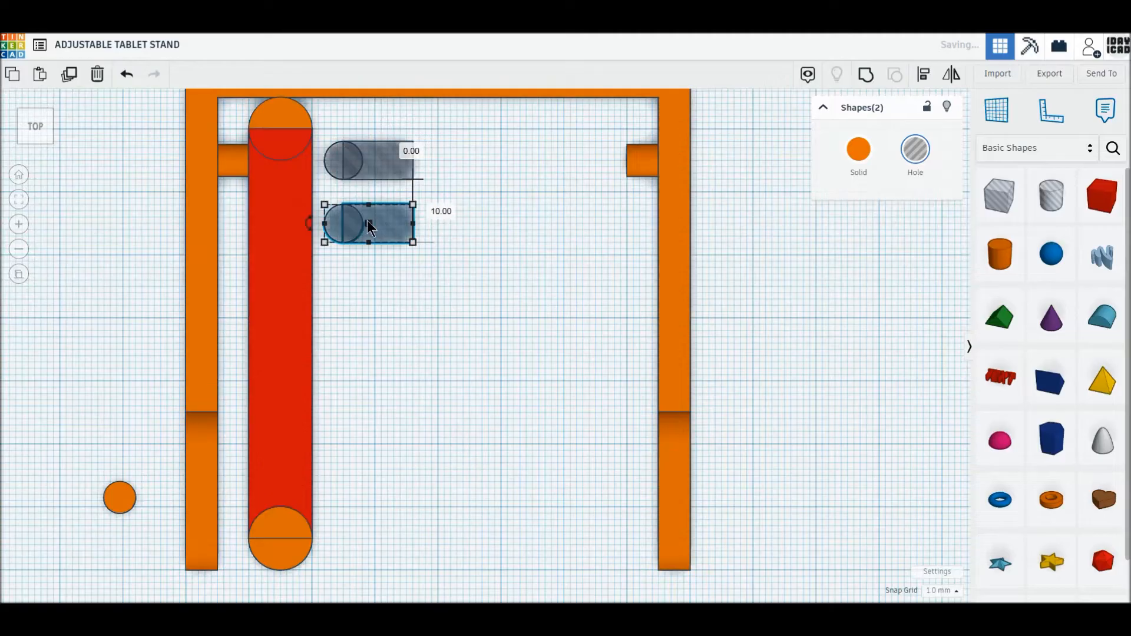
{"action": "left_click", "coordinate": [69, 77]}
{"action": "left_click", "coordinate": [69, 77]}
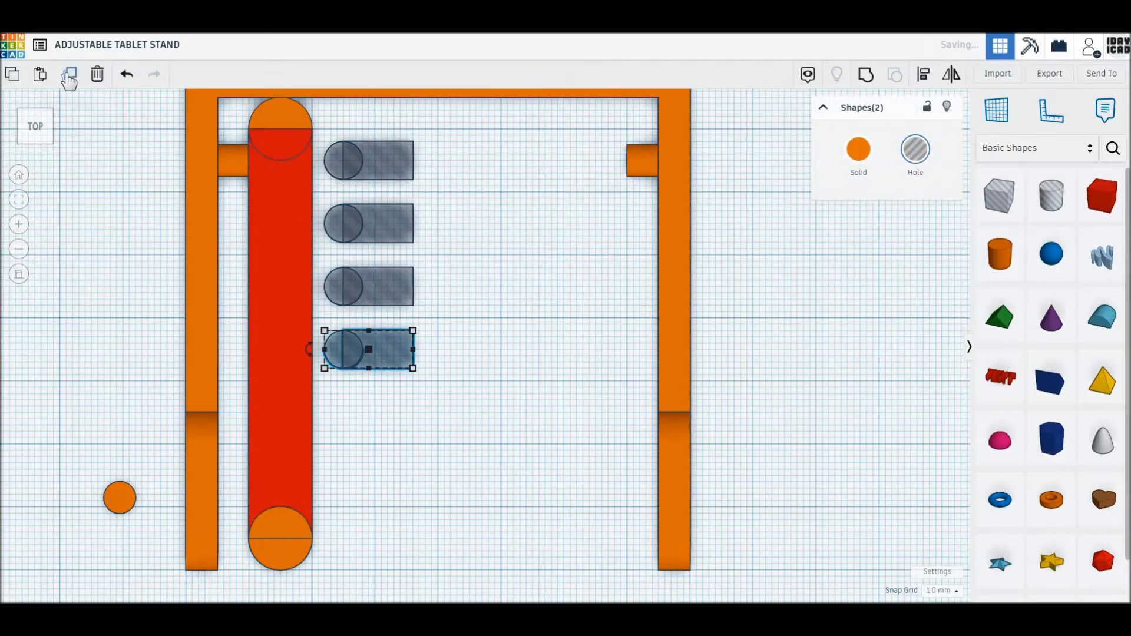
{"action": "left_click", "coordinate": [69, 77]}
- Move the five slot cutters onto the red box's centreline and group them with the box and both end cylinders to cut the slots
{"action": "left_click_drag", "start_coordinate": [523, 461], "coordinate": [316, 172]}
{"action": "left_click_drag", "start_coordinate": [435, 500], "coordinate": [265, 136]}
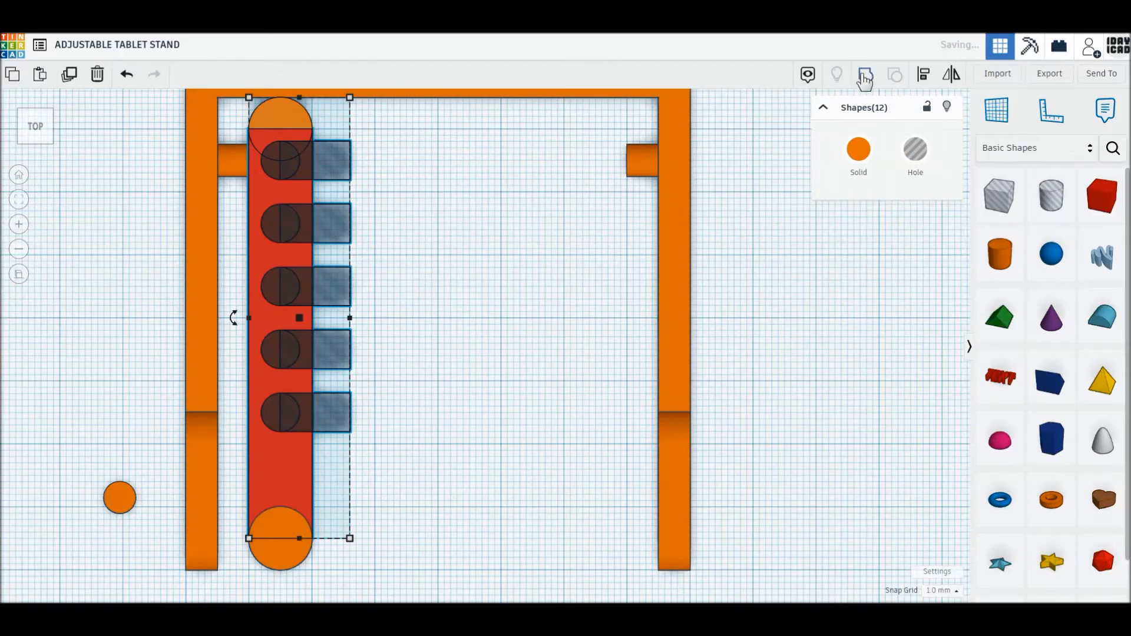
{"action": "left_click_drag", "start_coordinate": [474, 563], "coordinate": [281, 122]}
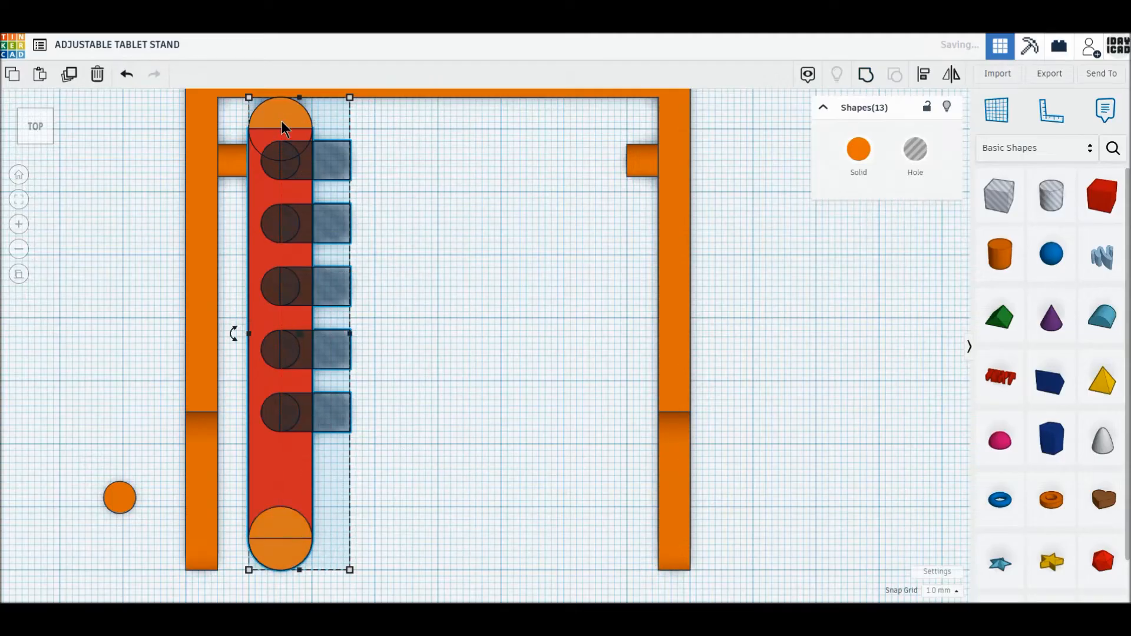
{"action": "left_click", "coordinate": [866, 75]}
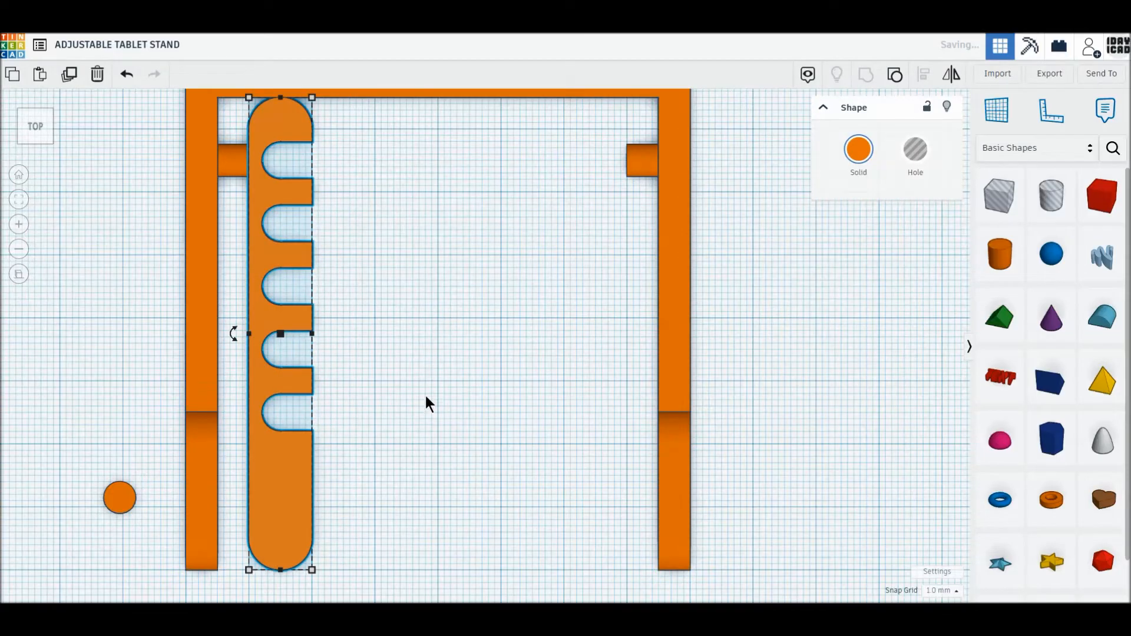
- Rotate the slotted arm 90° so its slots face up, and set its height above the workplane to 0
{"action": "scroll", "coordinate": [425, 396], "scroll_direction": "down", "scroll_amount": 3}
{"action": "right_click_drag", "start_coordinate": [499, 496], "coordinate": [499, 495]}
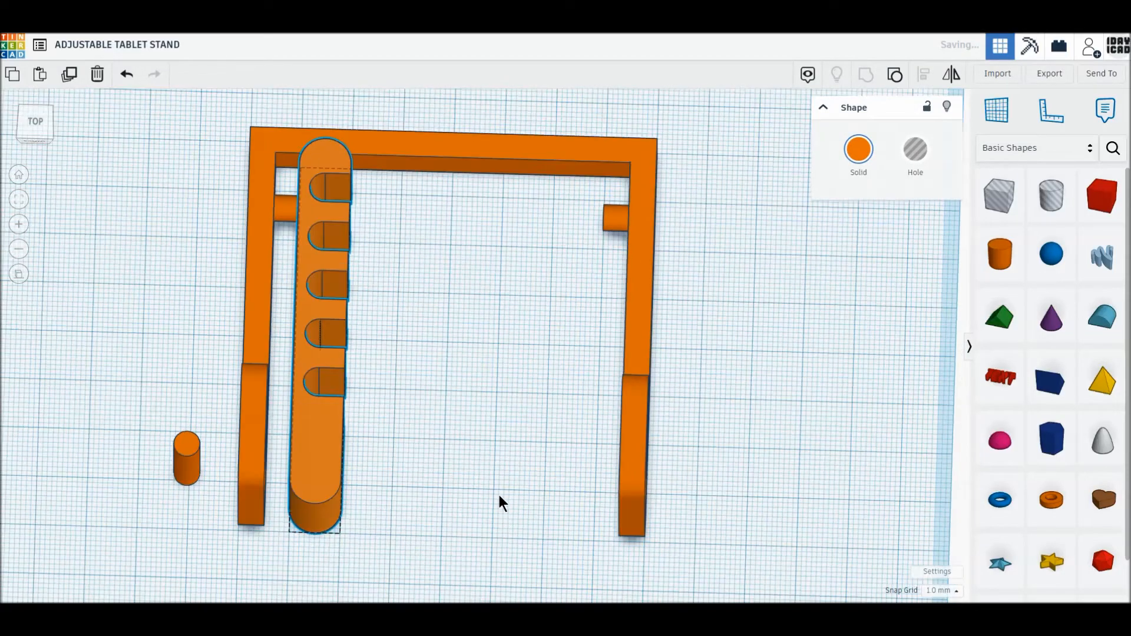
{"action": "left_click", "coordinate": [37, 138]}
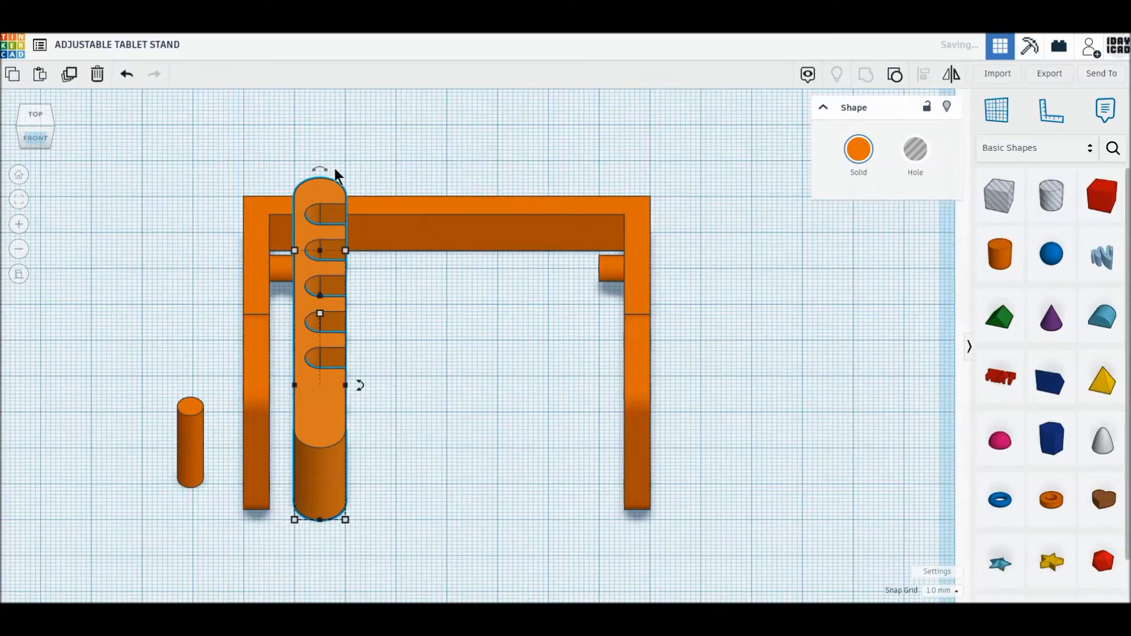
{"action": "left_click_drag", "start_coordinate": [320, 170], "coordinate": [287, 213]}
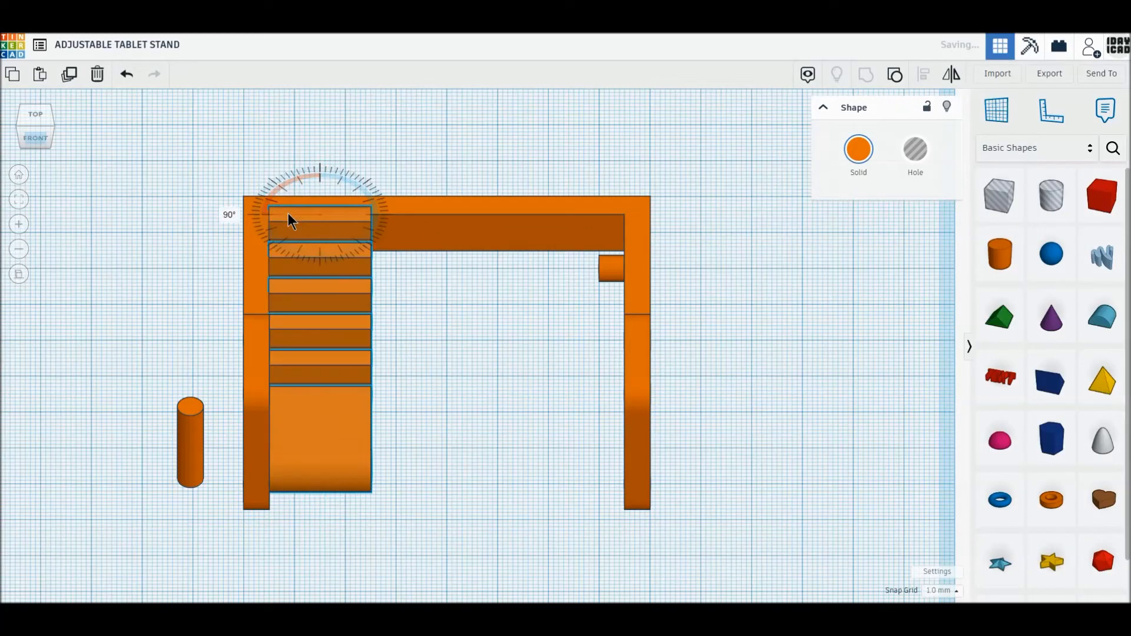
{"action": "left_click_drag", "start_coordinate": [318, 320], "coordinate": [319, 319]}
{"action": "left_click", "coordinate": [446, 257]}
{"action": "type", "text": "0"}
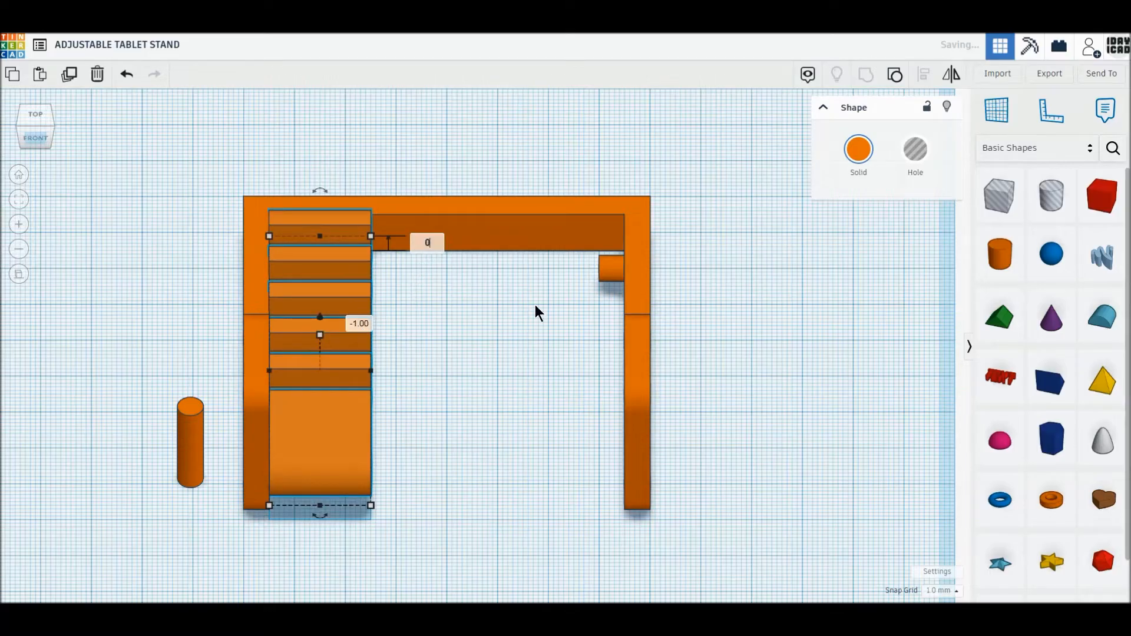
{"action": "key", "text": "Return"}
{"action": "left_click", "coordinate": [535, 305]}
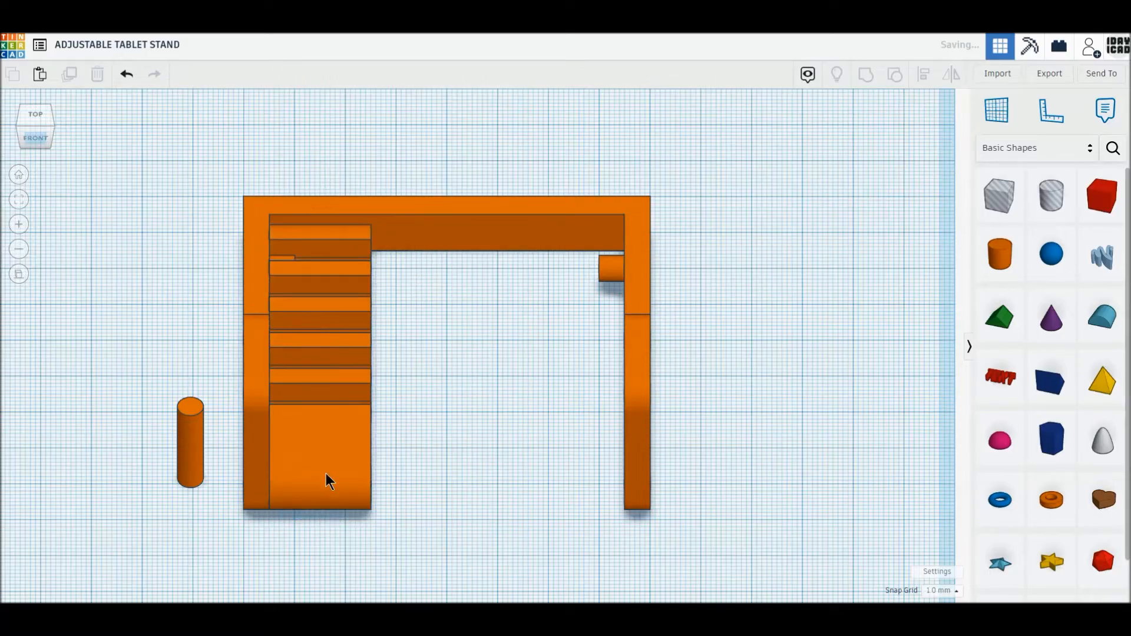
- Widen the slotted arm across to the frame's right arm so it fills the gap between both frame arms
{"action": "left_click", "coordinate": [326, 473]}
{"action": "left_click", "coordinate": [40, 116]}
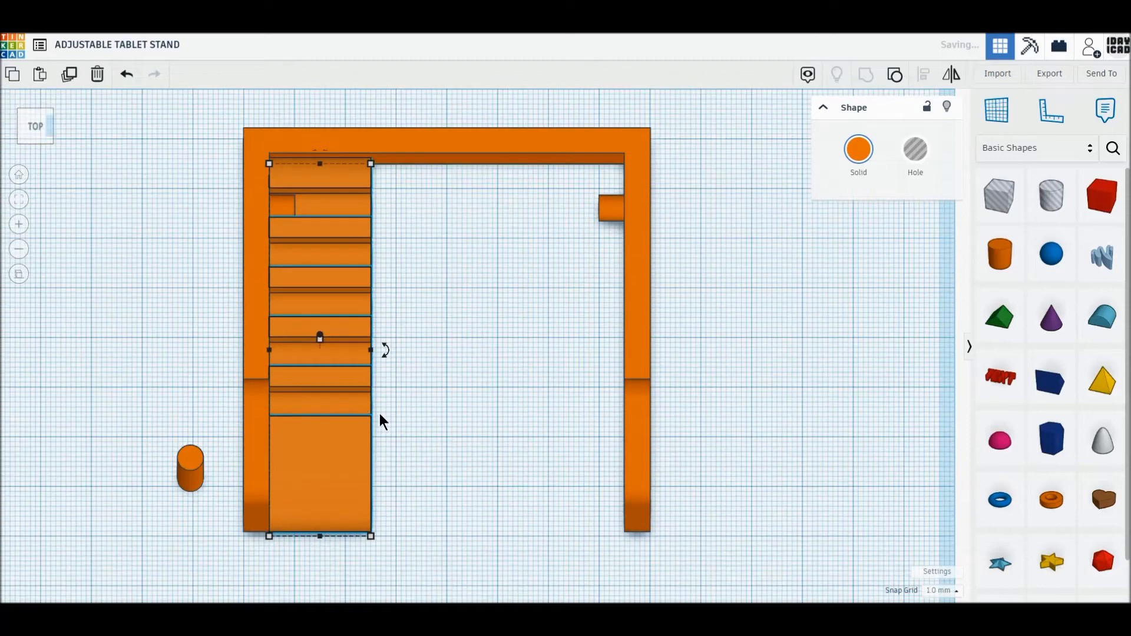
{"action": "left_click_drag", "start_coordinate": [371, 337], "coordinate": [626, 362]}
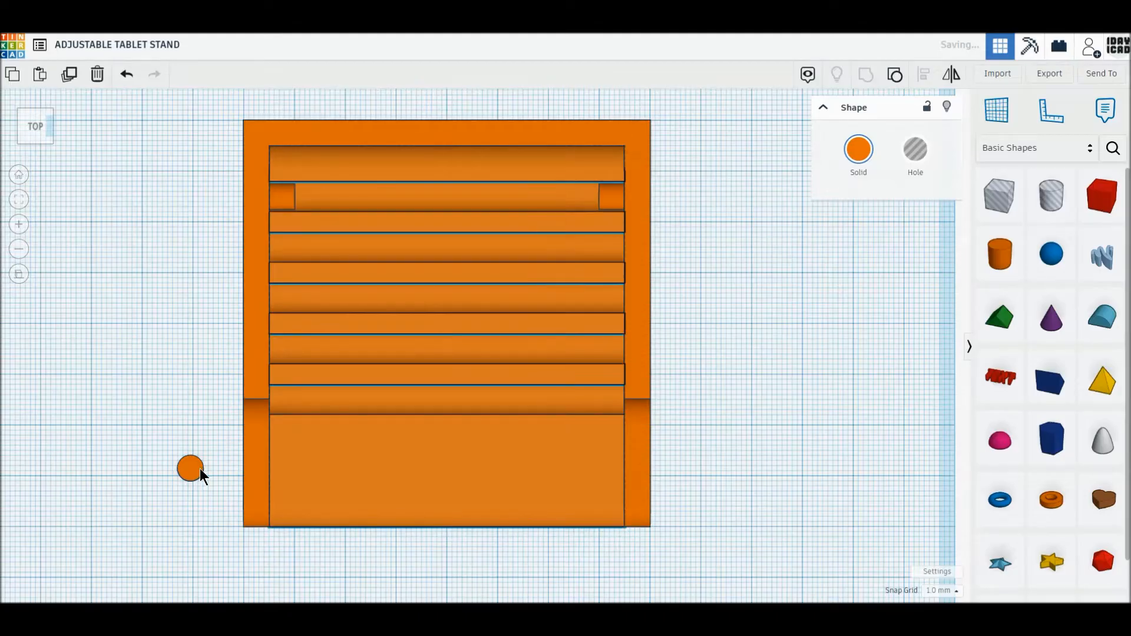
- Rotate the 5 mm cylinder outside the frame 90° to lie horizontally, and set its height above the workplane to 2.5 mm
{"action": "left_click", "coordinate": [199, 469]}
{"action": "left_click", "coordinate": [37, 140]}
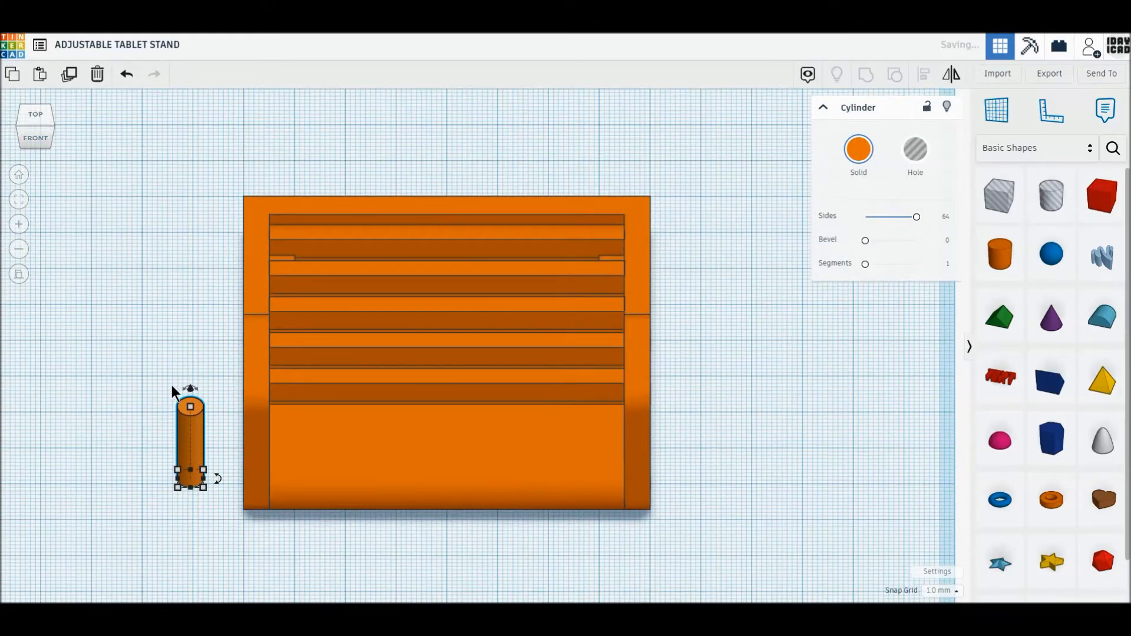
{"action": "left_click_drag", "start_coordinate": [198, 387], "coordinate": [222, 421]}
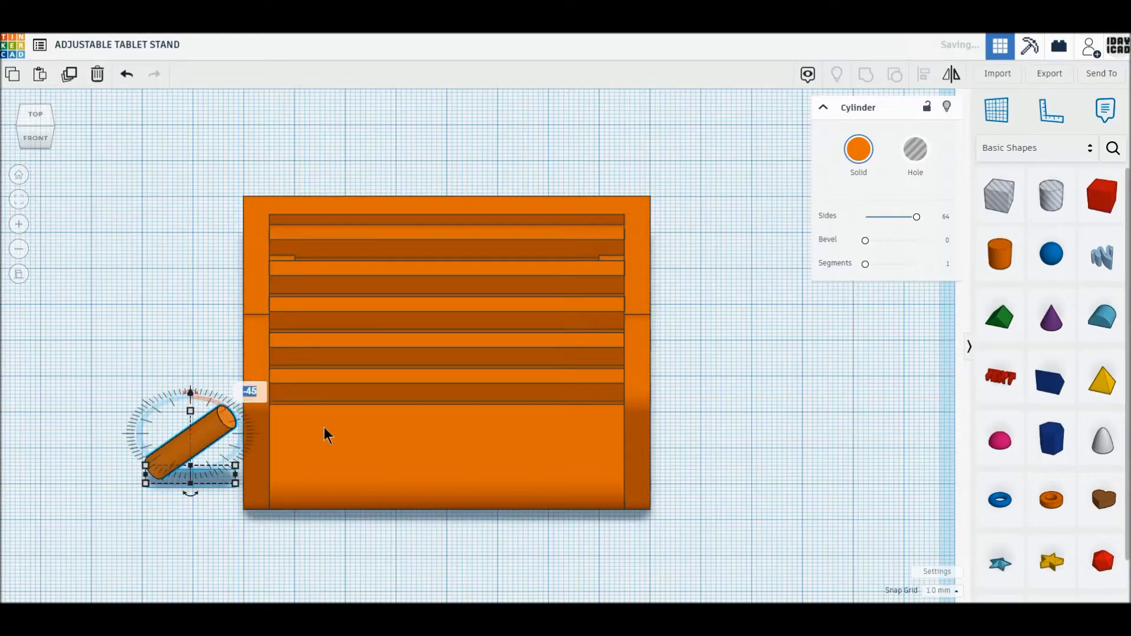
{"action": "type", "text": "90"}
{"action": "key", "text": "Return"}
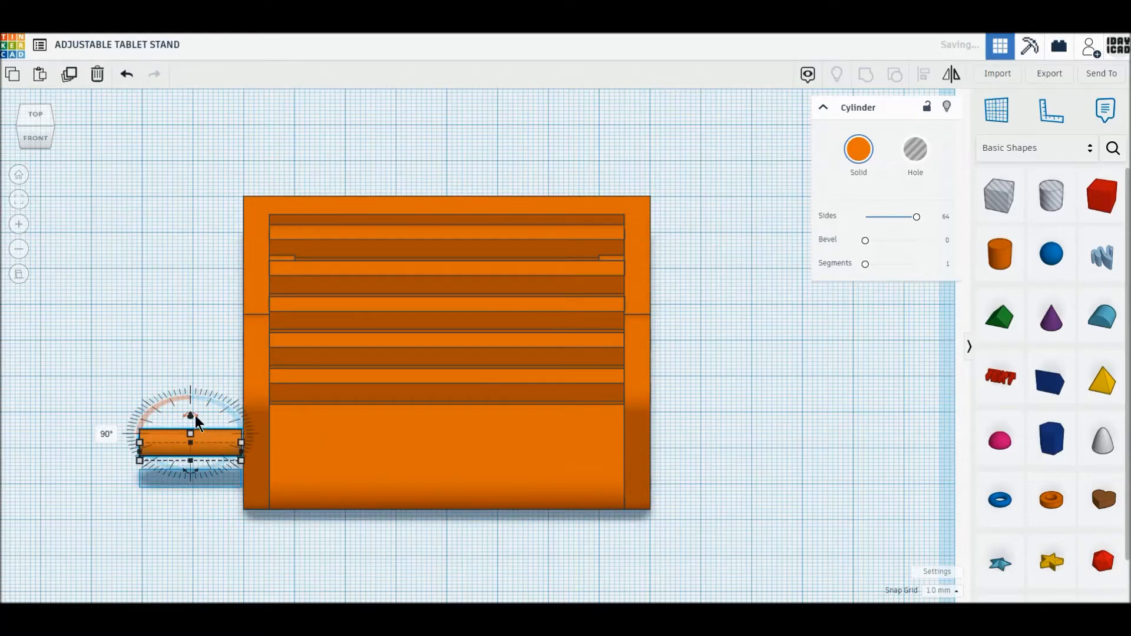
{"action": "left_click", "coordinate": [300, 454]}
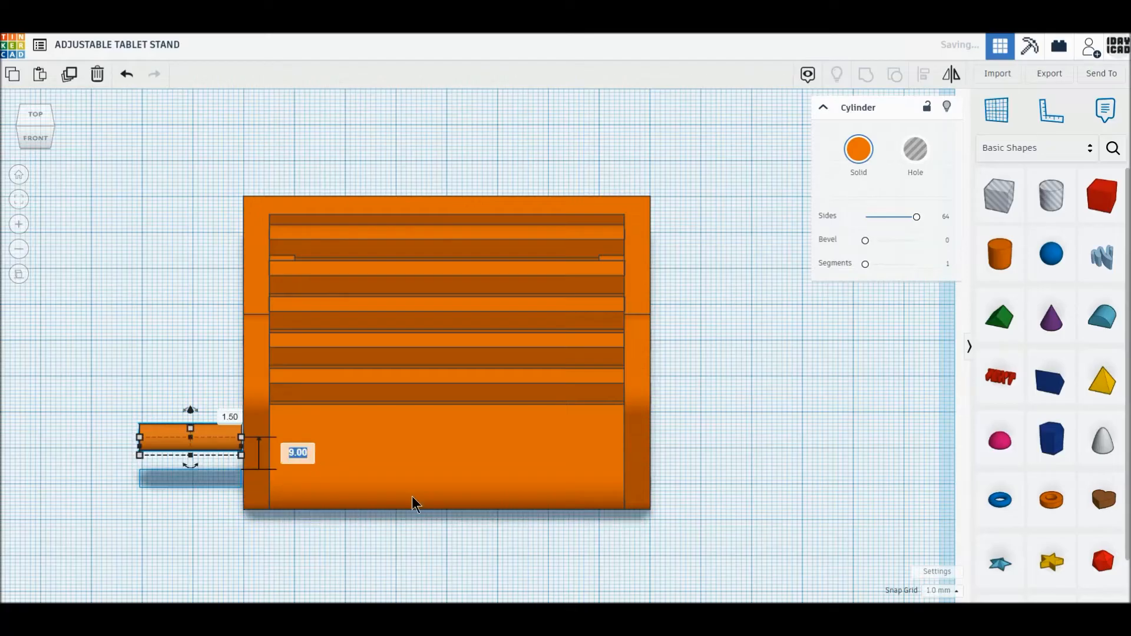
{"action": "type", "text": "2.5"}
{"action": "key", "text": "Return"}
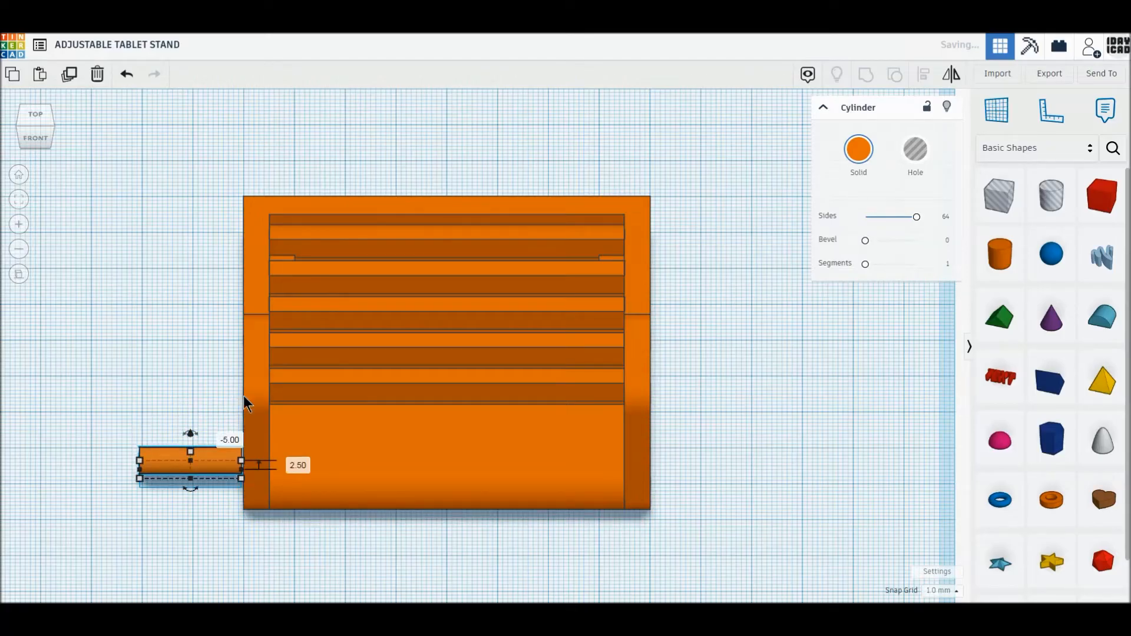
- Line the cylinder up with the hook's lower corner and slide it 20.5 mm into the frame and slotted arm, with a 0.5 mm sideways offset
{"action": "left_click", "coordinate": [20, 137]}
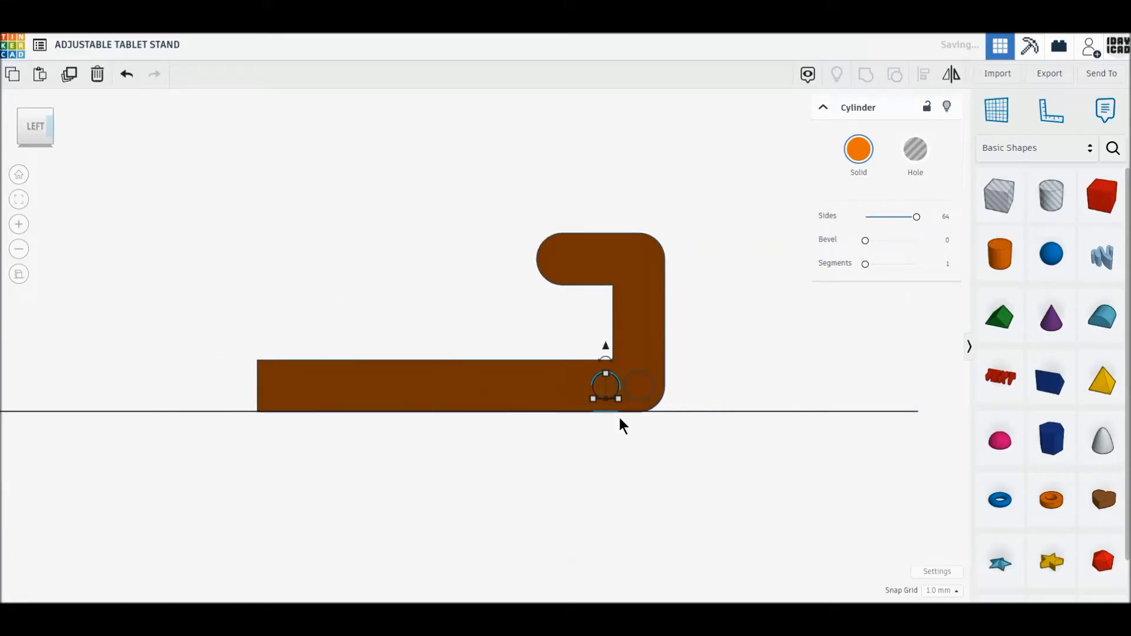
{"action": "left_click_drag", "start_coordinate": [604, 390], "coordinate": [627, 392]}
{"action": "left_click", "coordinate": [35, 119]}
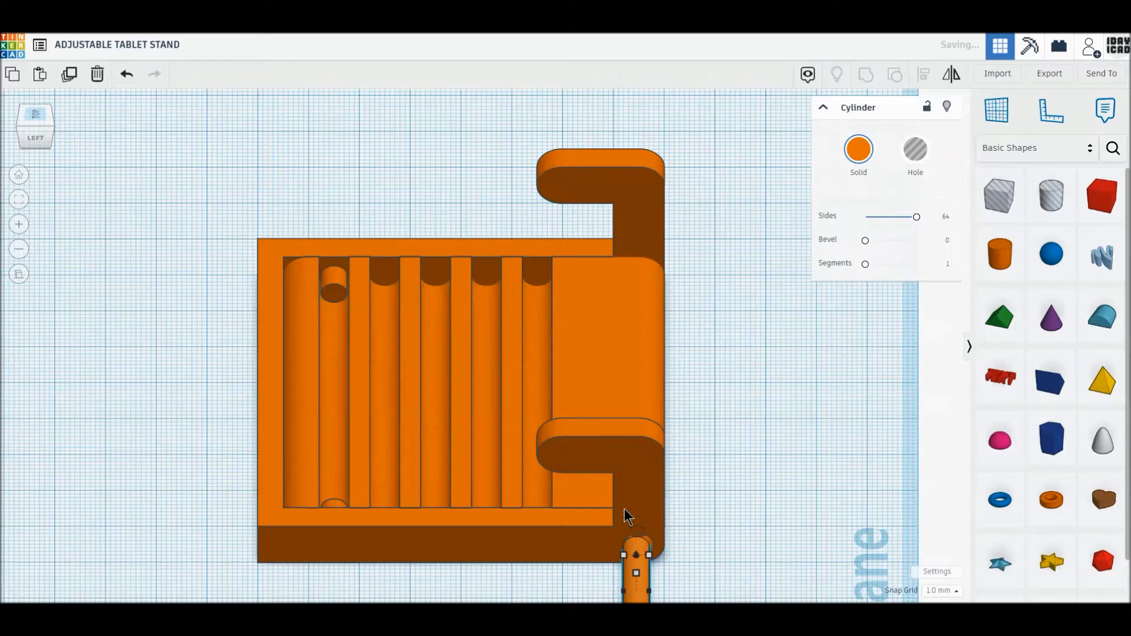
{"action": "scroll", "coordinate": [688, 519], "scroll_direction": "up", "scroll_amount": 3}
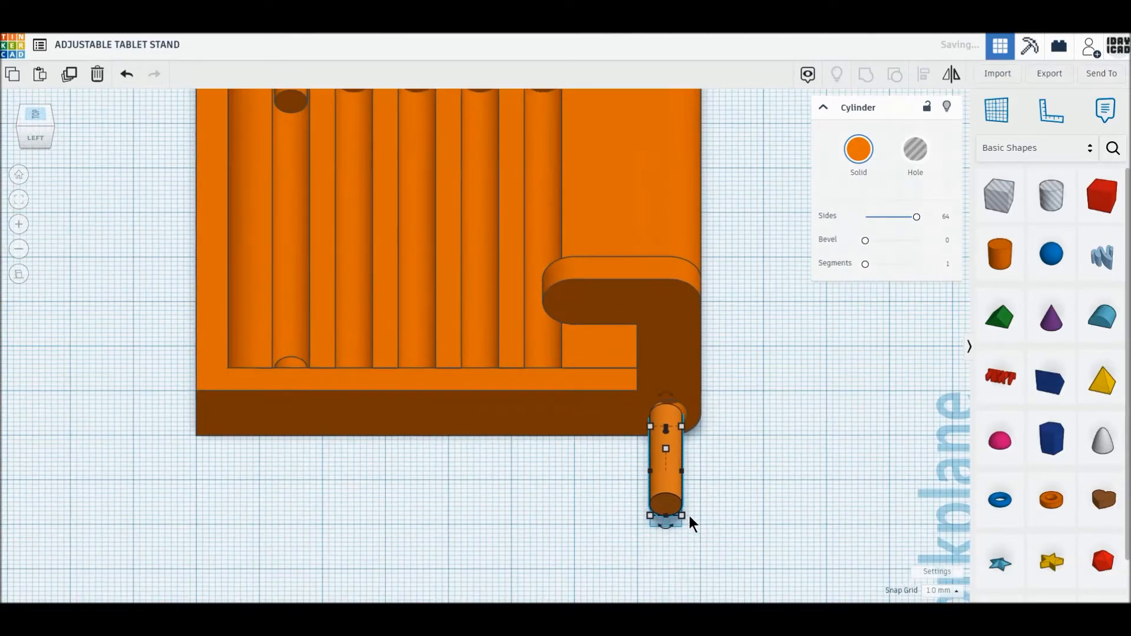
{"action": "left_click_drag", "start_coordinate": [673, 490], "coordinate": [679, 491]}
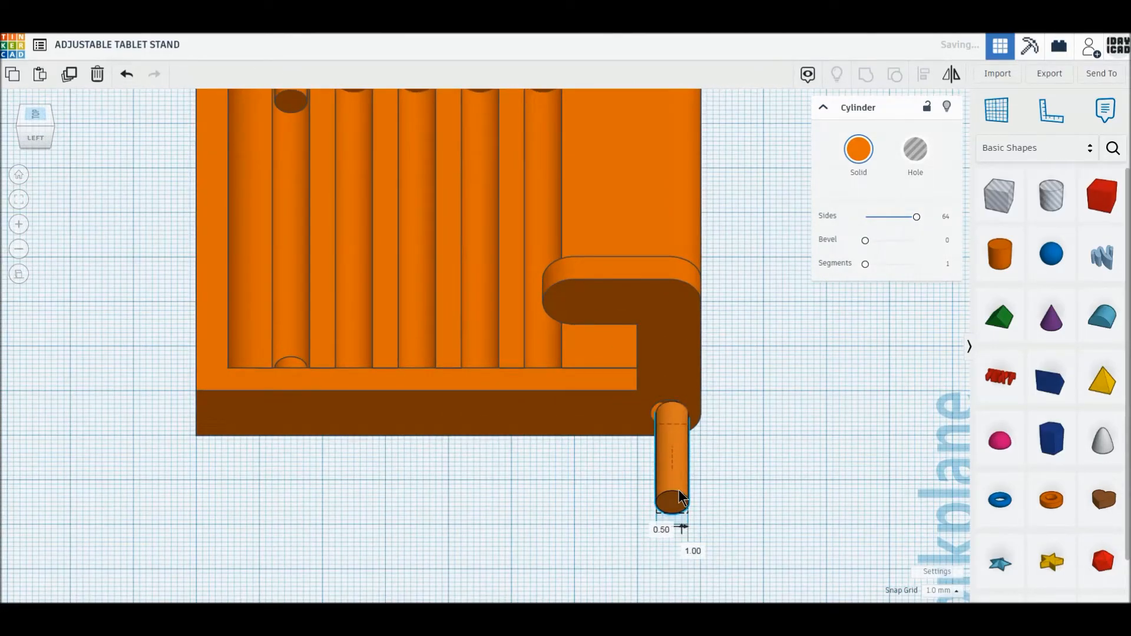
{"action": "left_click_drag", "start_coordinate": [679, 491], "coordinate": [676, 401]}
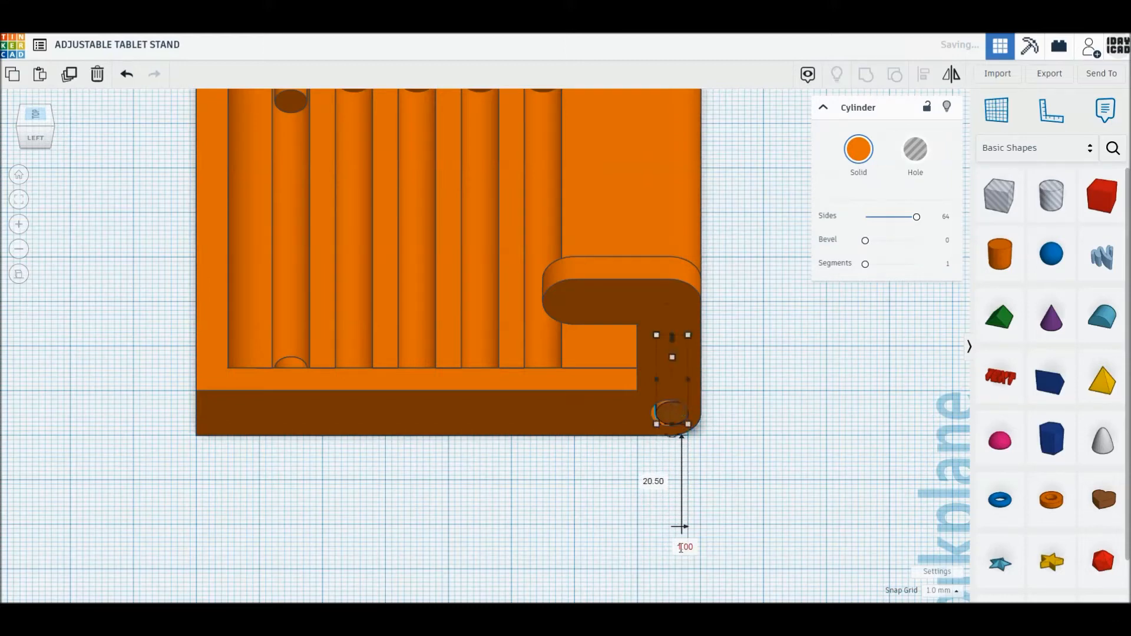
{"action": "type", "text": "0"}
{"action": "key", "text": "Return"}
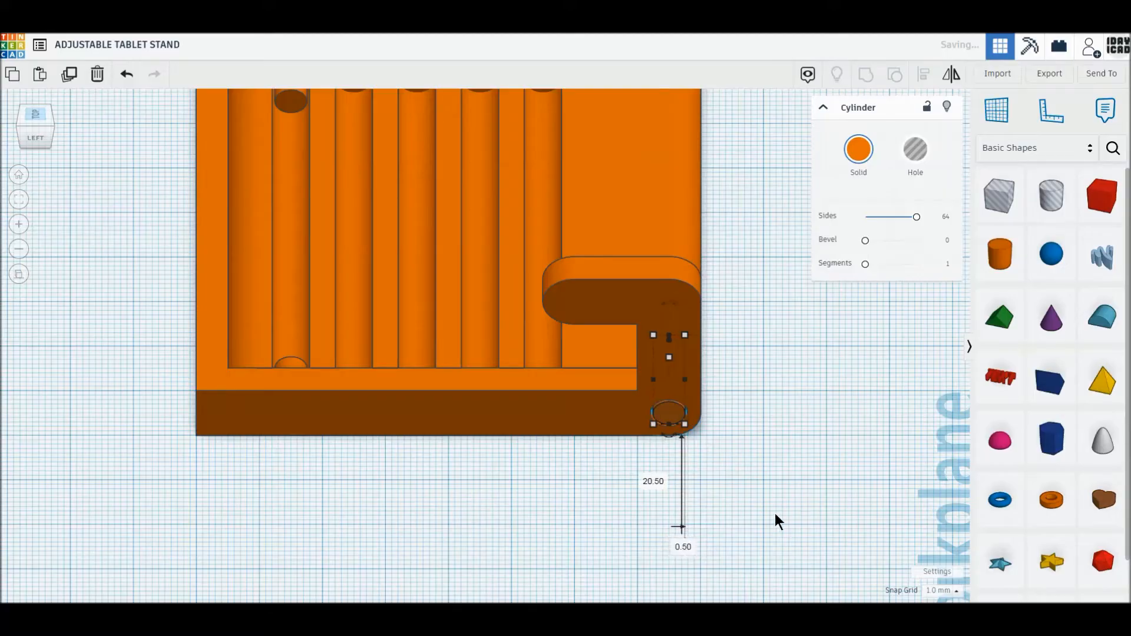
{"action": "left_click", "coordinate": [791, 503]}
{"action": "right_click_drag", "start_coordinate": [790, 503], "coordinate": [469, 576]}
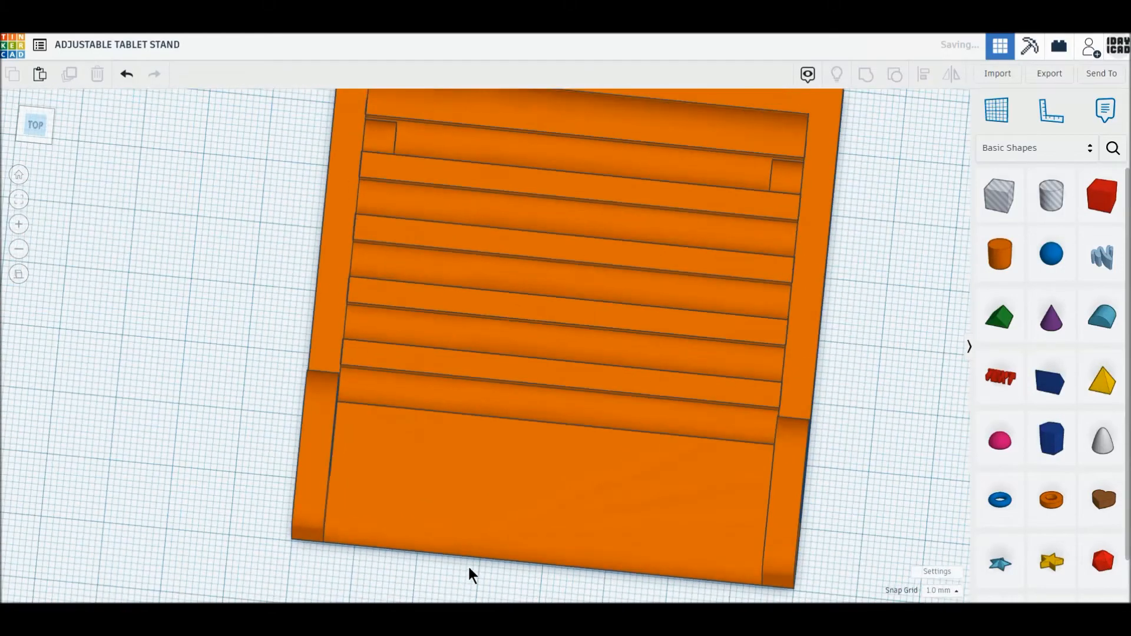
- Move the hooked frame aside and stretch the hinge cylinder across the slotted arm until it protrudes equally on both sides
{"action": "left_click", "coordinate": [48, 139]}
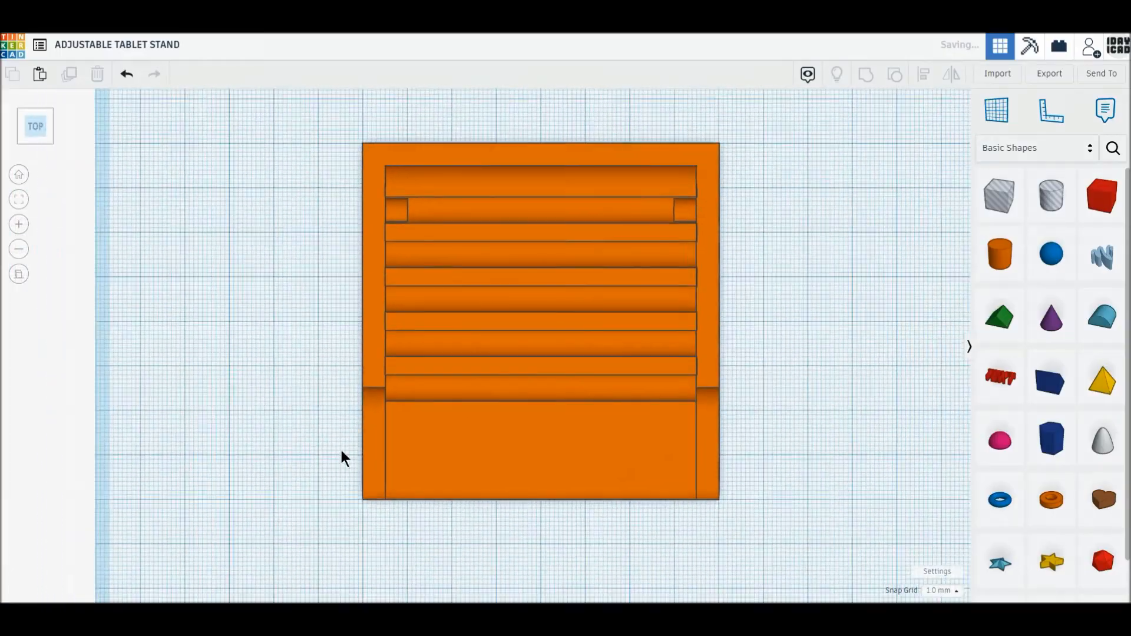
{"action": "scroll", "coordinate": [341, 451], "scroll_direction": "down", "scroll_amount": 1}
{"action": "left_click_drag", "start_coordinate": [694, 472], "coordinate": [273, 374]}
{"action": "left_click", "coordinate": [384, 468]}
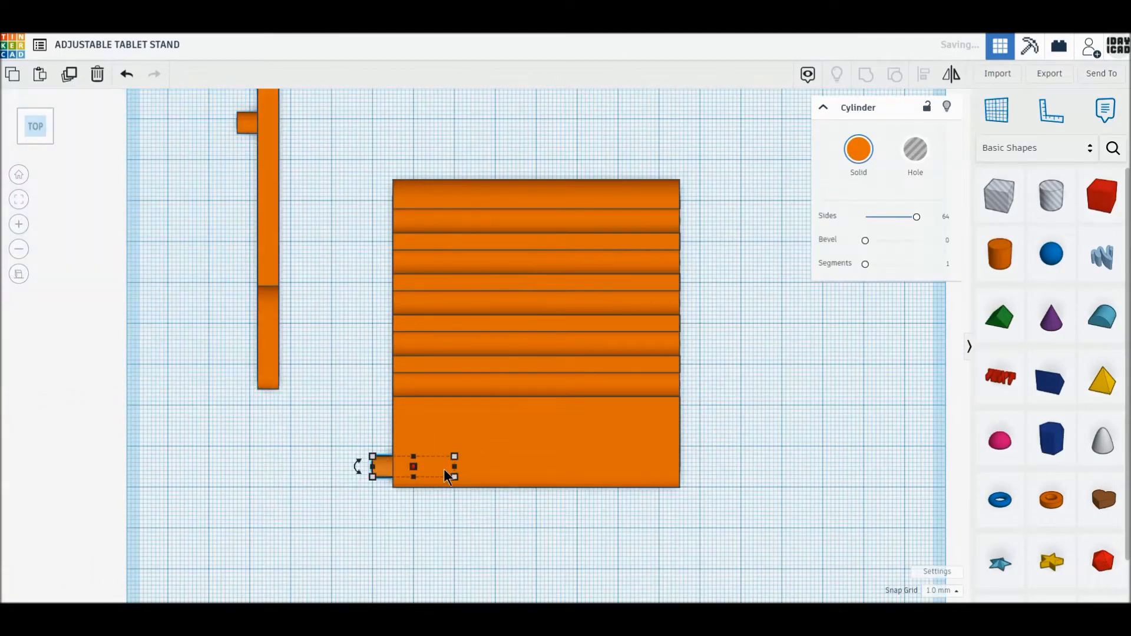
{"action": "left_click_drag", "start_coordinate": [455, 466], "coordinate": [701, 472]}
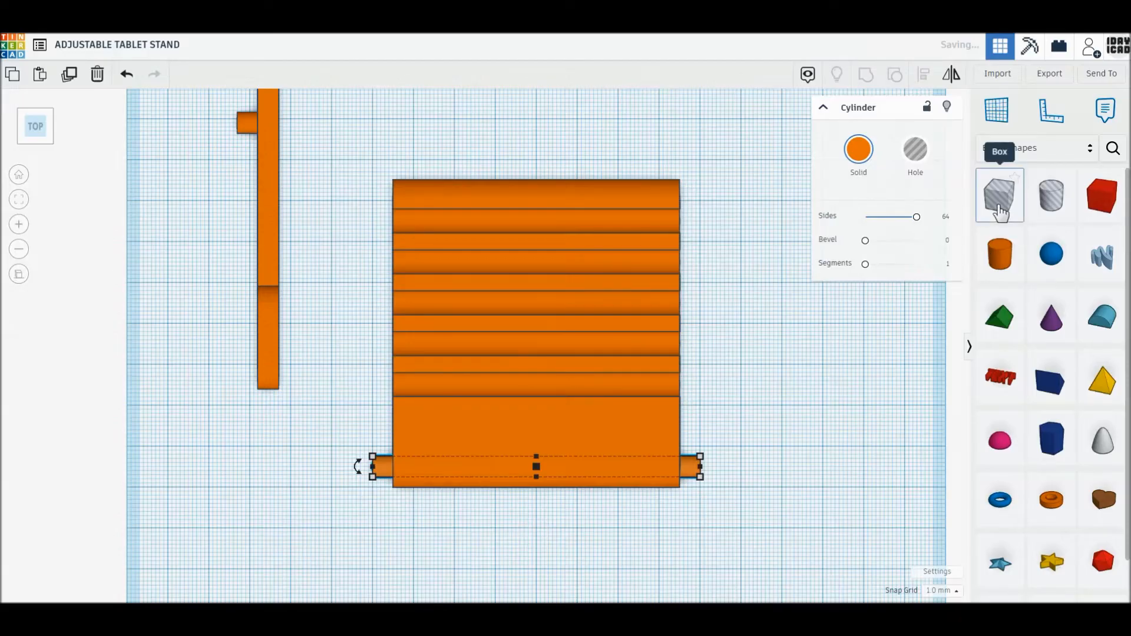
- Place a box hole over the slotted arm, 60 mm wide and 70 mm long, centred between its sides and flush with the hinge end
{"action": "left_click_drag", "start_coordinate": [1000, 212], "coordinate": [454, 237]}
{"action": "left_click_drag", "start_coordinate": [454, 241], "coordinate": [454, 236]}
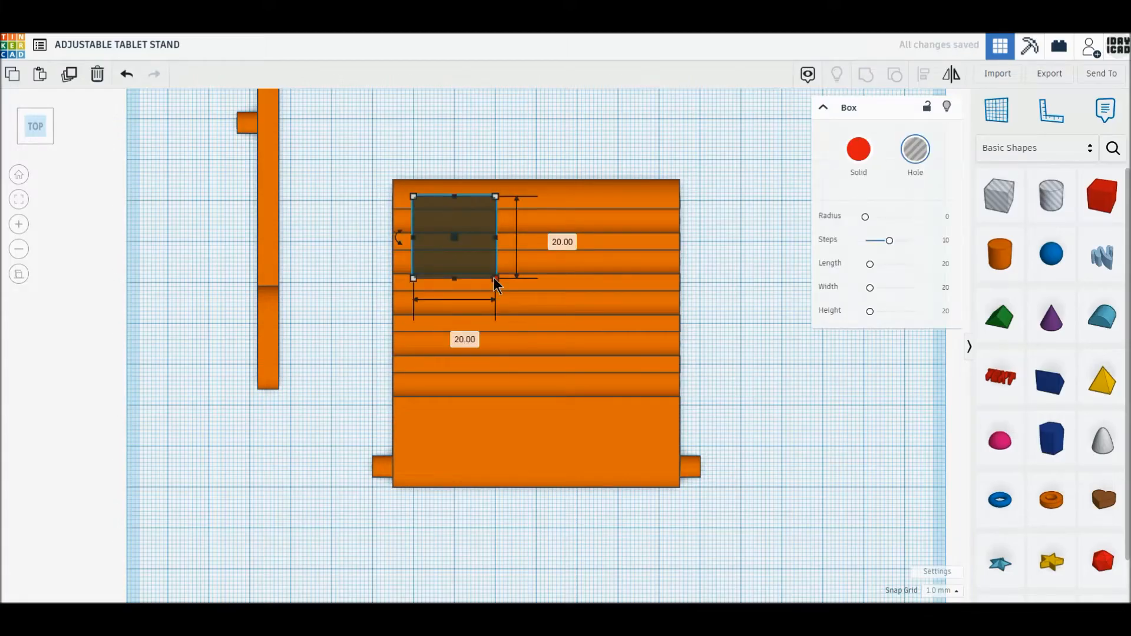
{"action": "left_click_drag", "start_coordinate": [495, 278], "coordinate": [659, 446]}
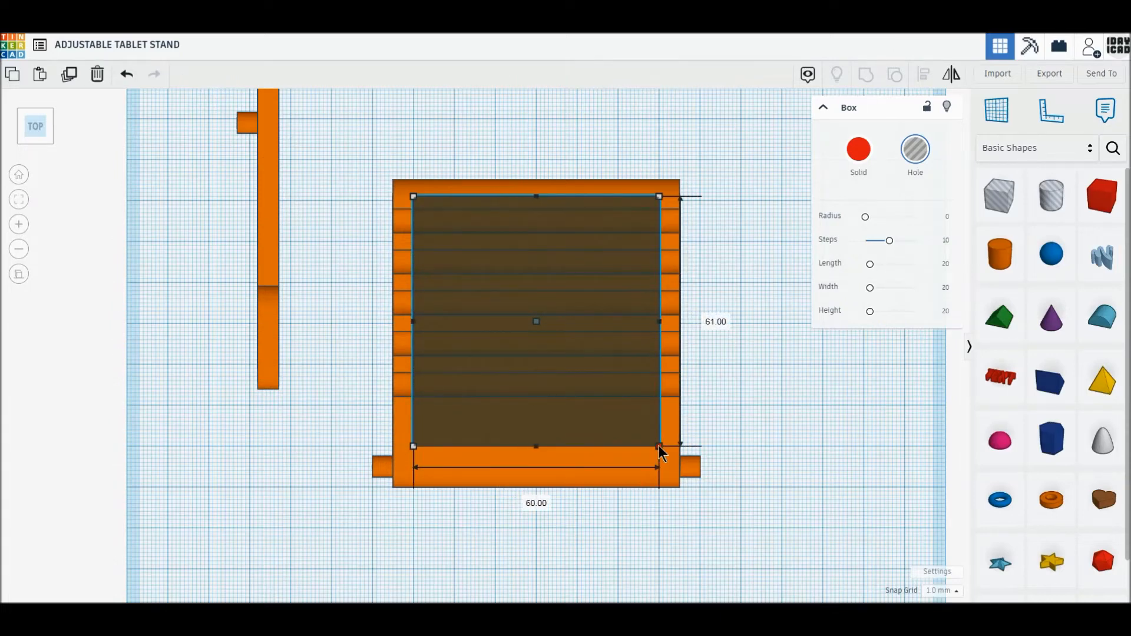
{"action": "left_click_drag", "start_coordinate": [659, 445], "coordinate": [658, 476]}
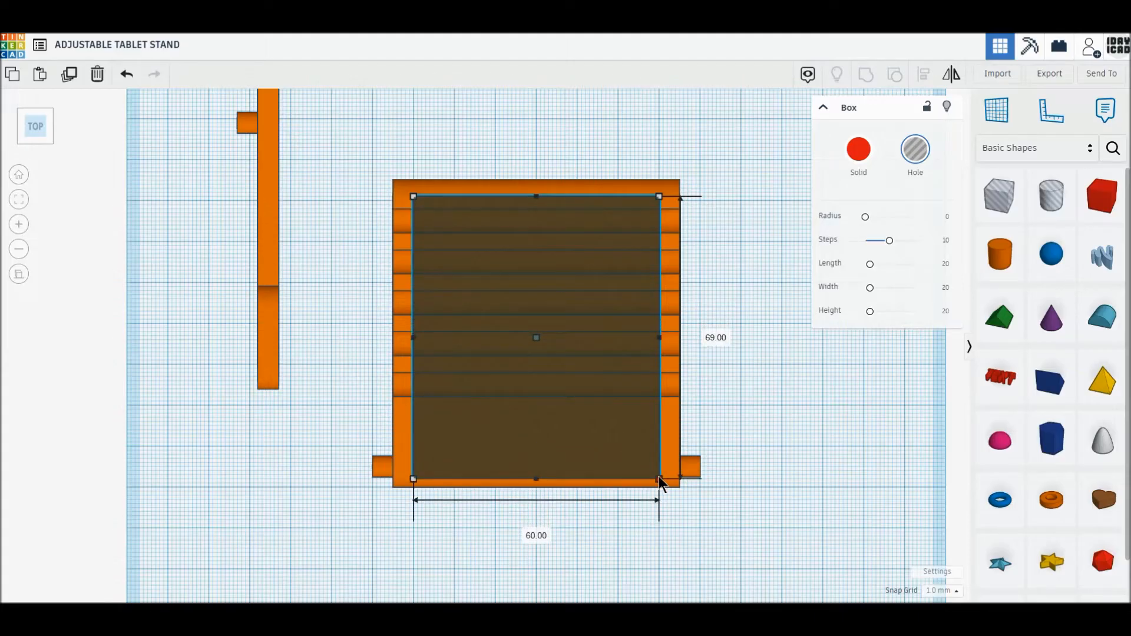
{"action": "left_click_drag", "start_coordinate": [659, 479], "coordinate": [659, 486]}
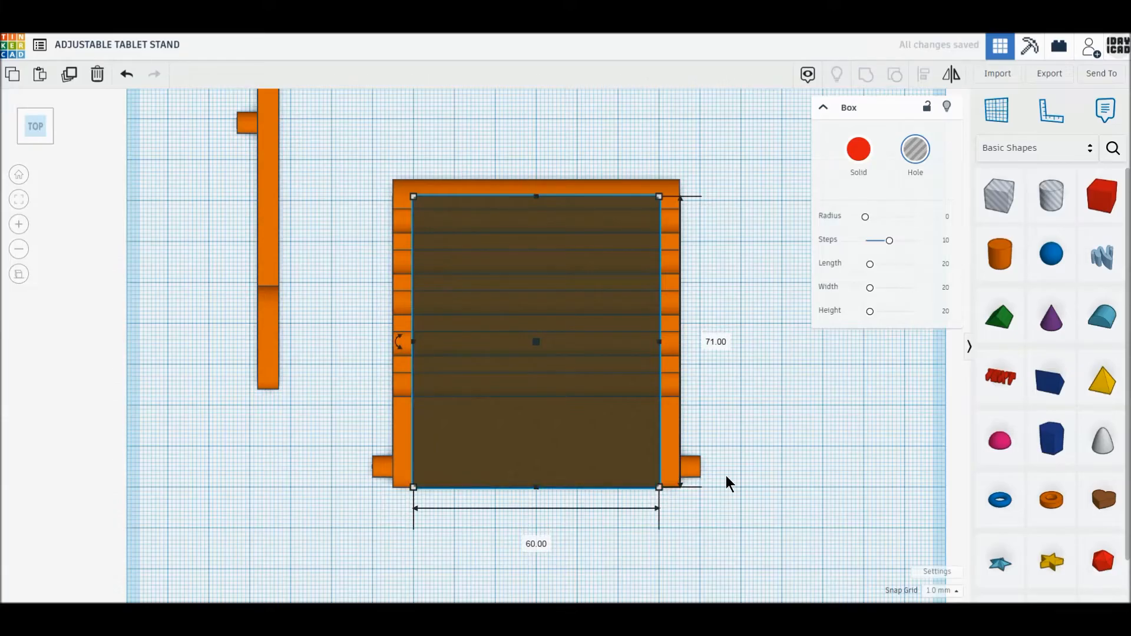
{"action": "left_click", "coordinate": [726, 477]}
{"action": "left_click", "coordinate": [562, 314]}
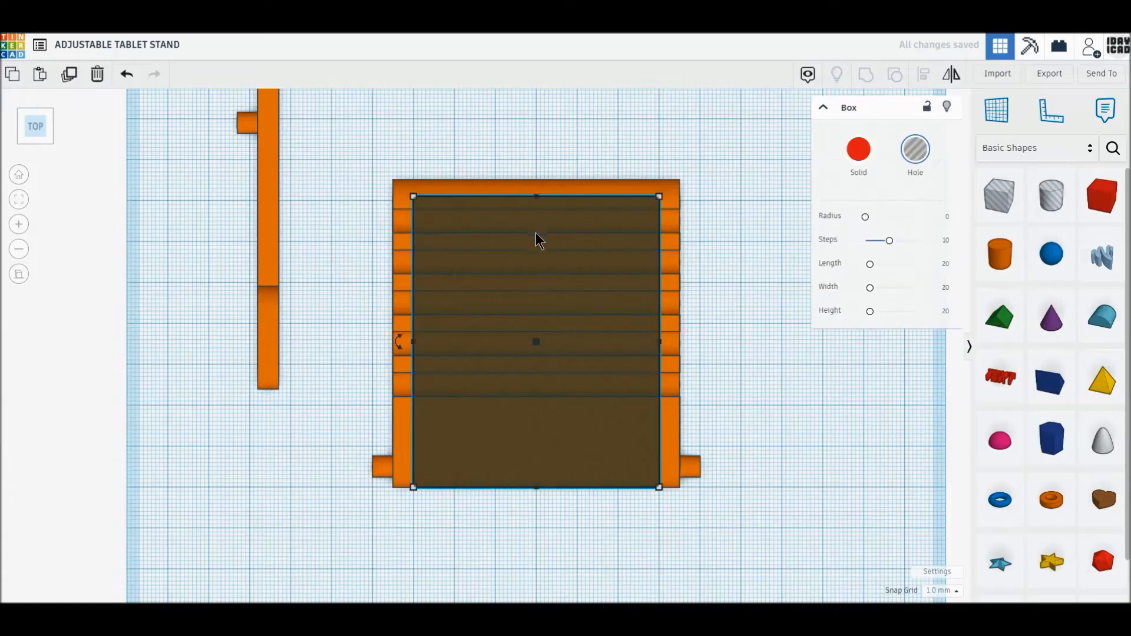
{"action": "scroll", "coordinate": [533, 243], "scroll_direction": "up", "scroll_amount": 2}
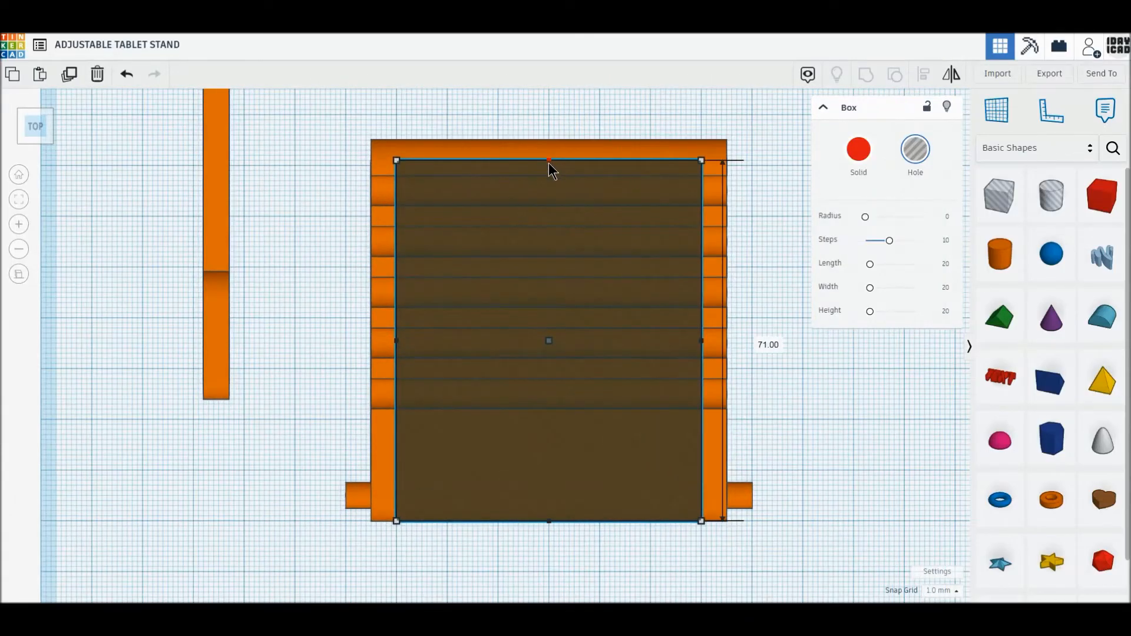
{"action": "left_click_drag", "start_coordinate": [549, 164], "coordinate": [548, 167]}
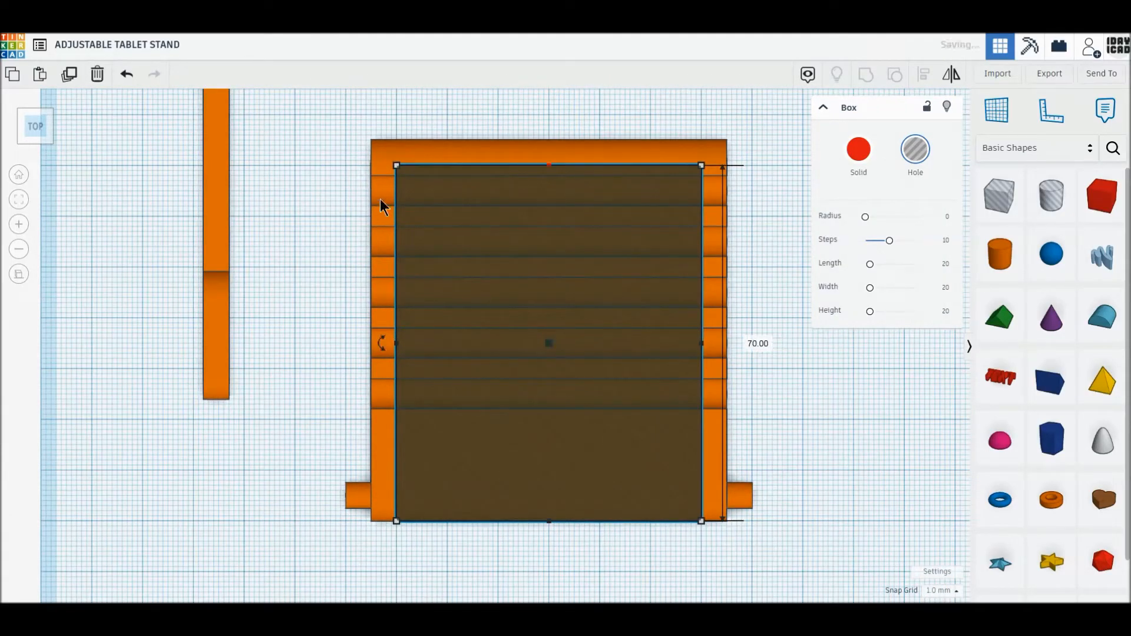
- Group the slotted arm, hinge cylinder and box hole to cut the arm into a U-shaped support with two end pins
{"action": "left_click_drag", "start_coordinate": [314, 138], "coordinate": [778, 567]}
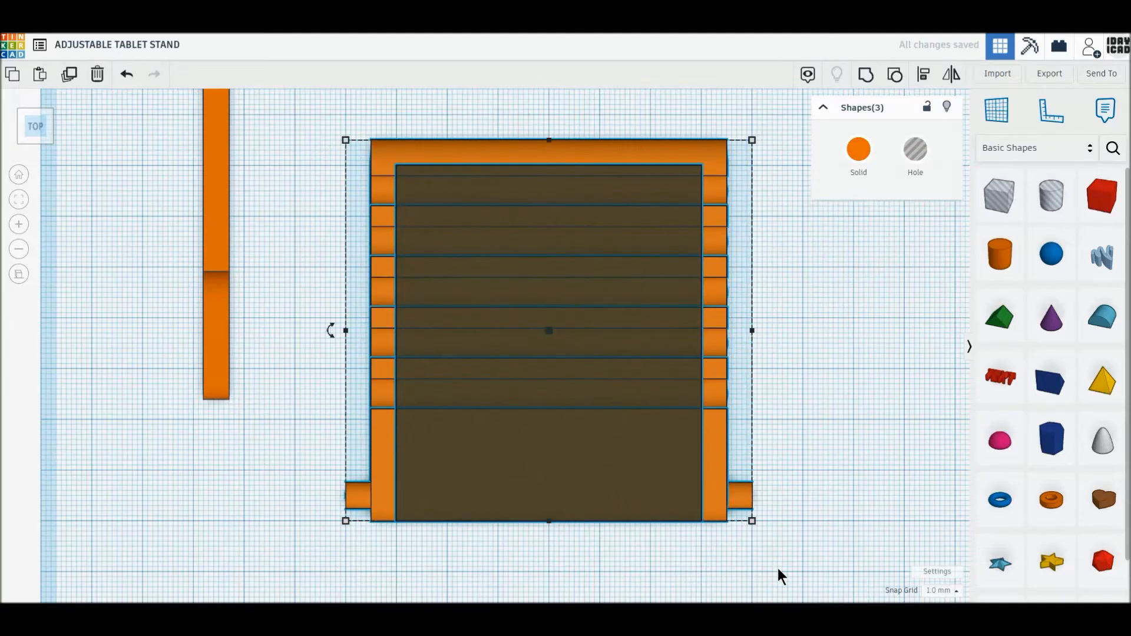
{"action": "left_click", "coordinate": [865, 77]}
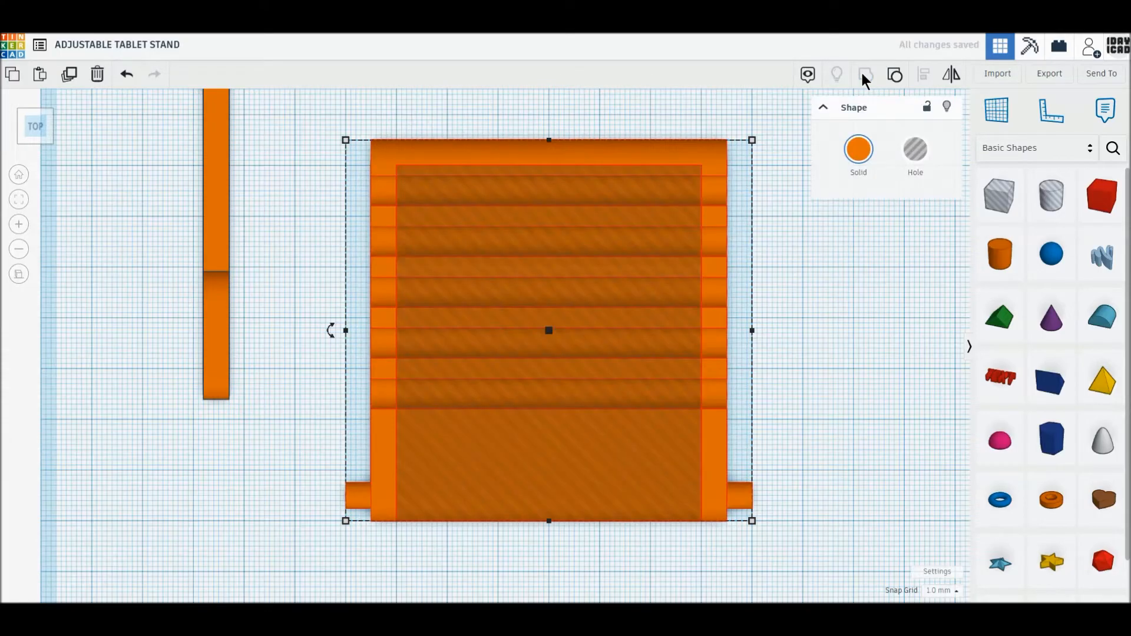
{"action": "right_click_drag", "start_coordinate": [542, 395], "coordinate": [641, 322]}
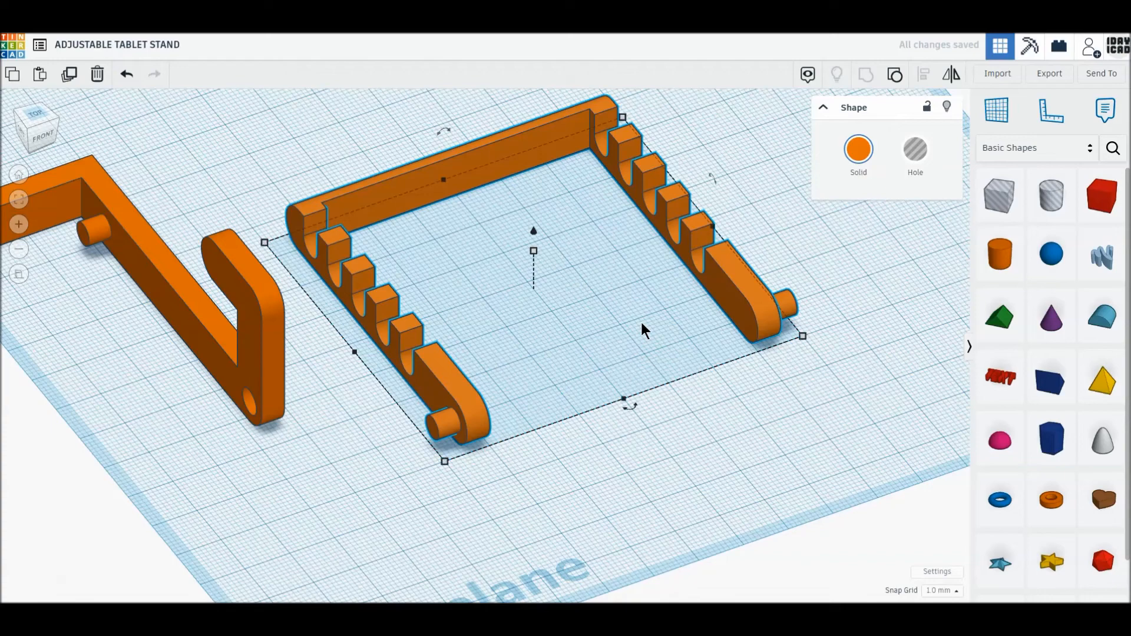
{"action": "left_click", "coordinate": [740, 442]}
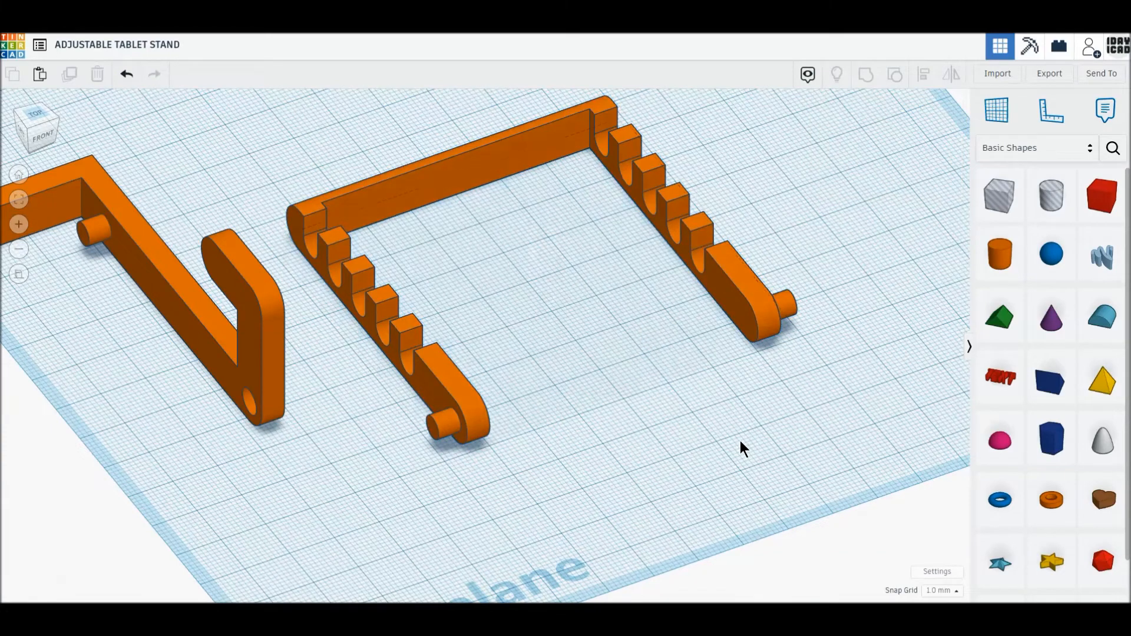
{"action": "right_click_drag", "start_coordinate": [744, 441], "coordinate": [696, 469]}
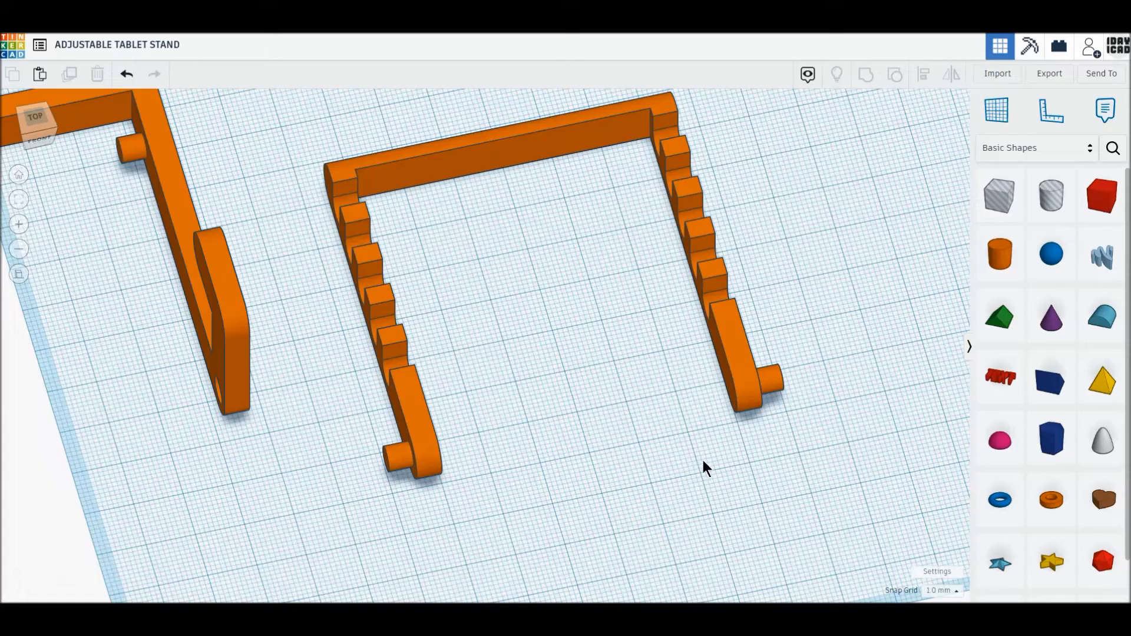
- Move the hooked frame back around the U-shaped slotted support so the hinge pins sit in the frame's arms
{"action": "scroll", "coordinate": [703, 450], "scroll_direction": "down", "scroll_amount": 3}
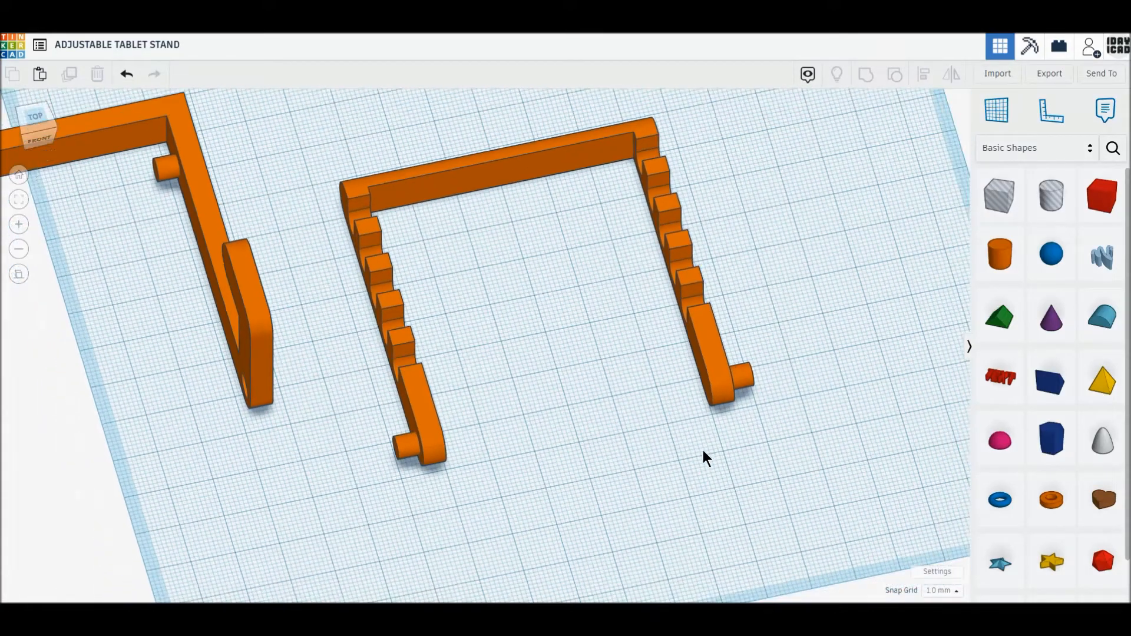
{"action": "left_click_drag", "start_coordinate": [253, 303], "coordinate": [687, 298]}
{"action": "left_click", "coordinate": [34, 120]}
{"action": "left_click", "coordinate": [147, 286]}
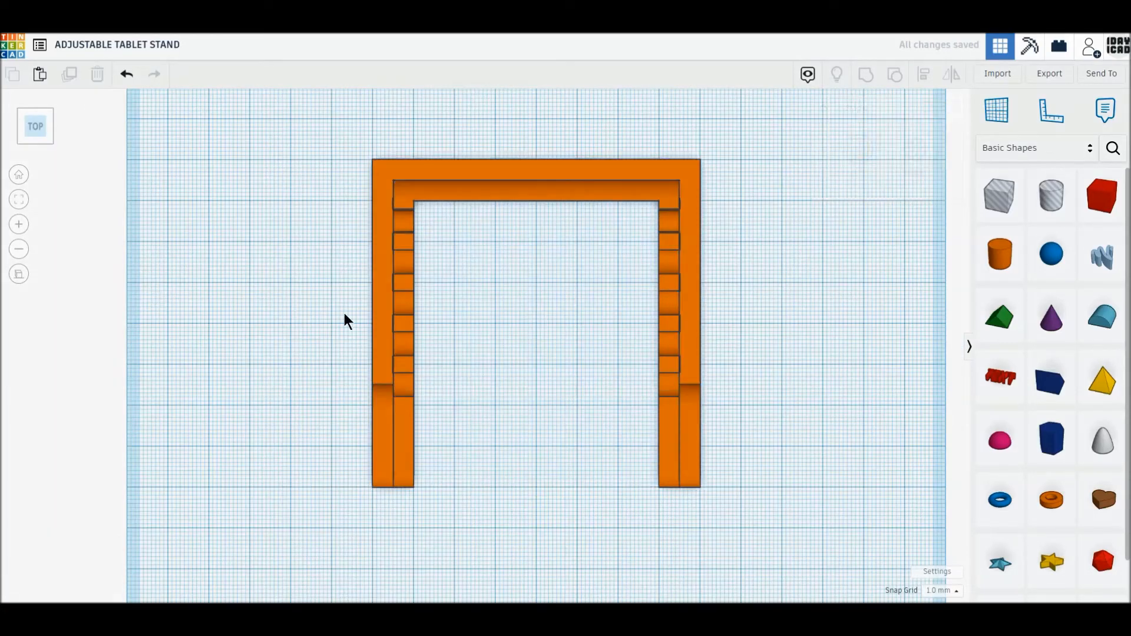
- Add a cylinder in the inner corner of the U-shaped support, 10 mm in diameter with 64 sides
{"action": "left_click_drag", "start_coordinate": [1000, 254], "coordinate": [457, 247]}
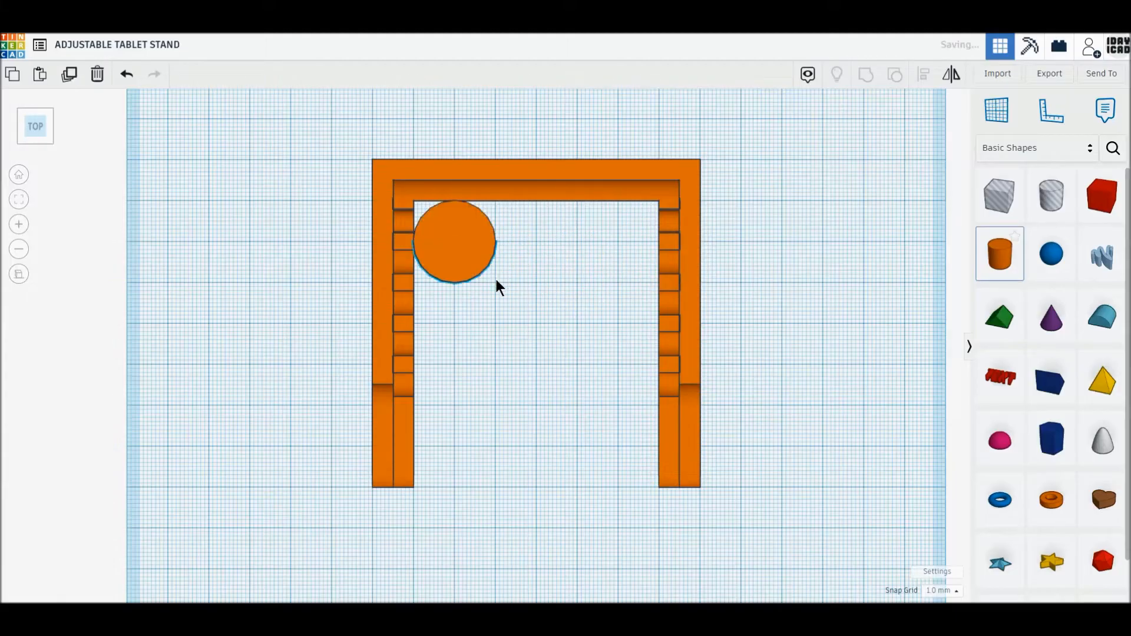
{"action": "left_click_drag", "start_coordinate": [495, 281], "coordinate": [455, 246]}
{"action": "left_click_drag", "start_coordinate": [873, 217], "coordinate": [958, 213]}
{"action": "left_click", "coordinate": [635, 333]}
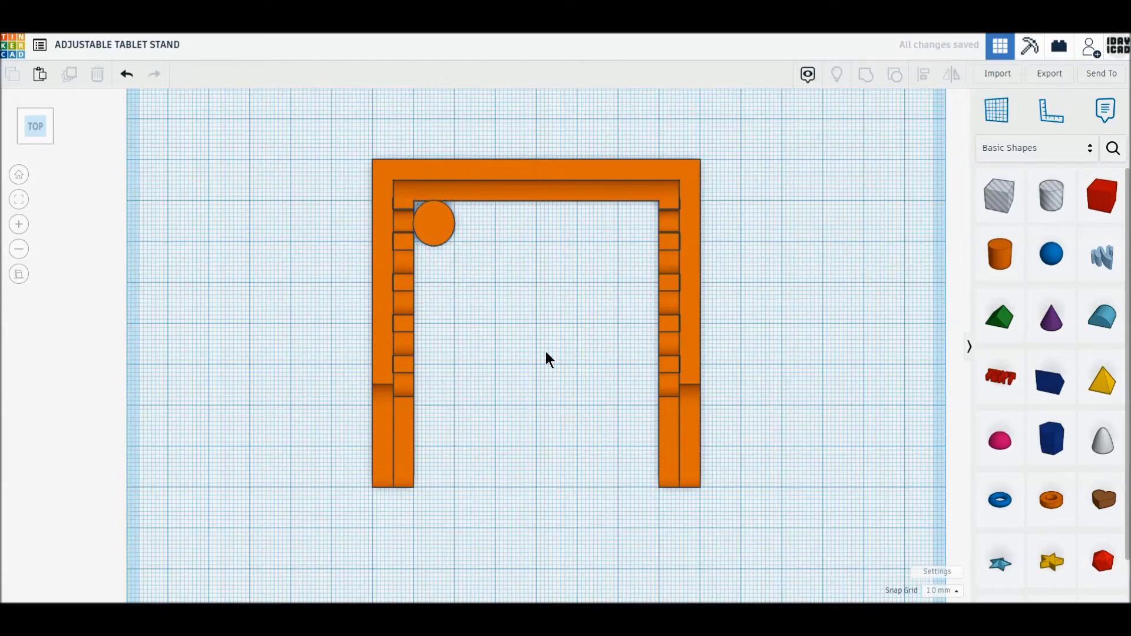
{"action": "scroll", "coordinate": [546, 351], "scroll_direction": "up", "scroll_amount": 2}
{"action": "left_click", "coordinate": [416, 211]}
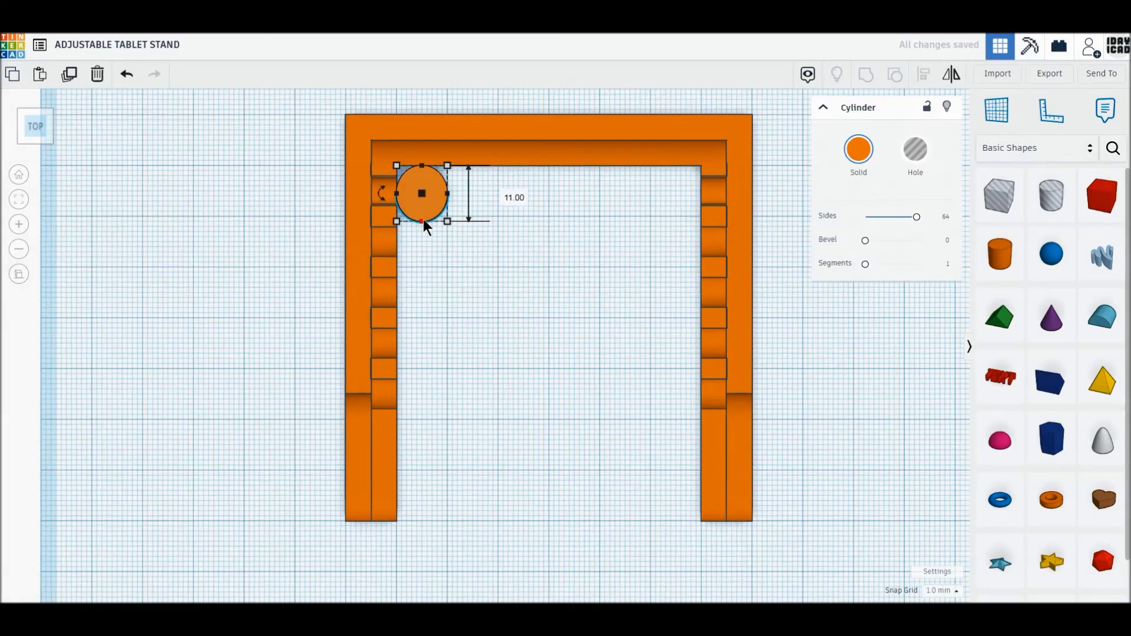
{"action": "left_click_drag", "start_coordinate": [425, 218], "coordinate": [425, 222]}
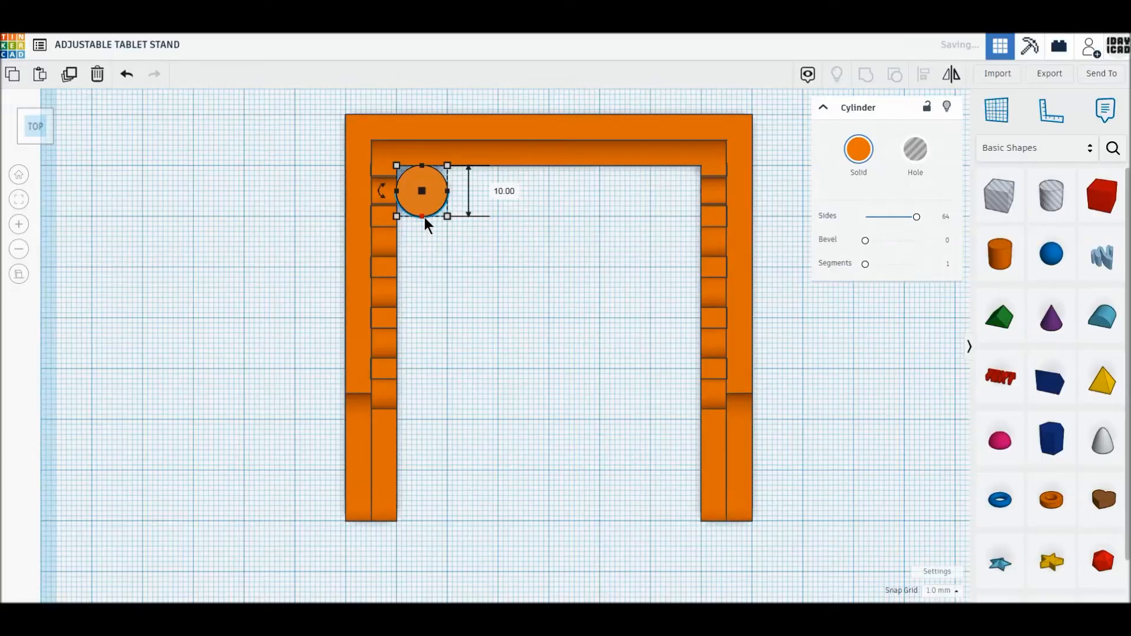
- Add a solid box 10 mm wide and 60 mm long, running from the cylinder's centre toward the open end of the support
{"action": "left_click", "coordinate": [1118, 200]}
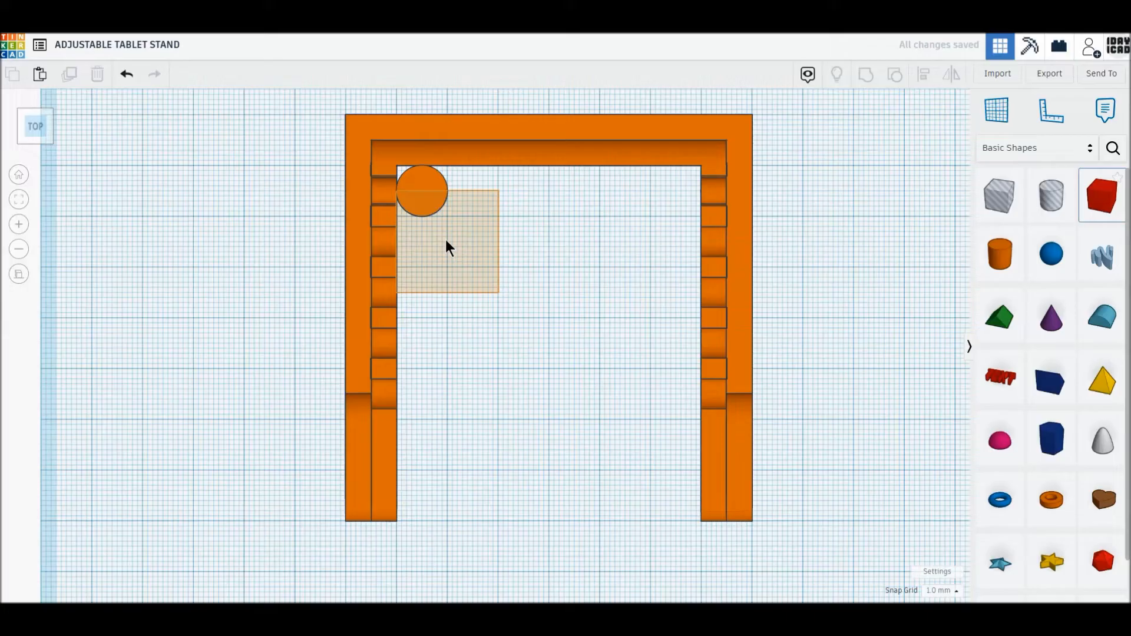
{"action": "left_click", "coordinate": [446, 239]}
{"action": "left_click_drag", "start_coordinate": [498, 292], "coordinate": [447, 496]}
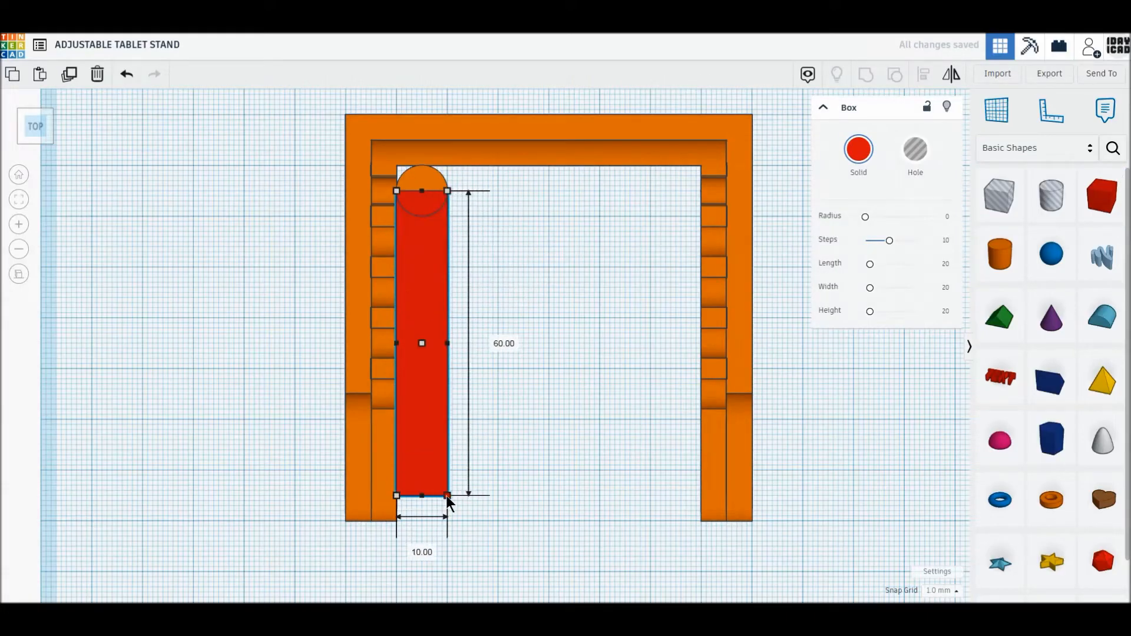
- Duplicate the 10 mm cylinder and move the copy 60 mm to round off the other end of the box
{"action": "left_click", "coordinate": [422, 178]}
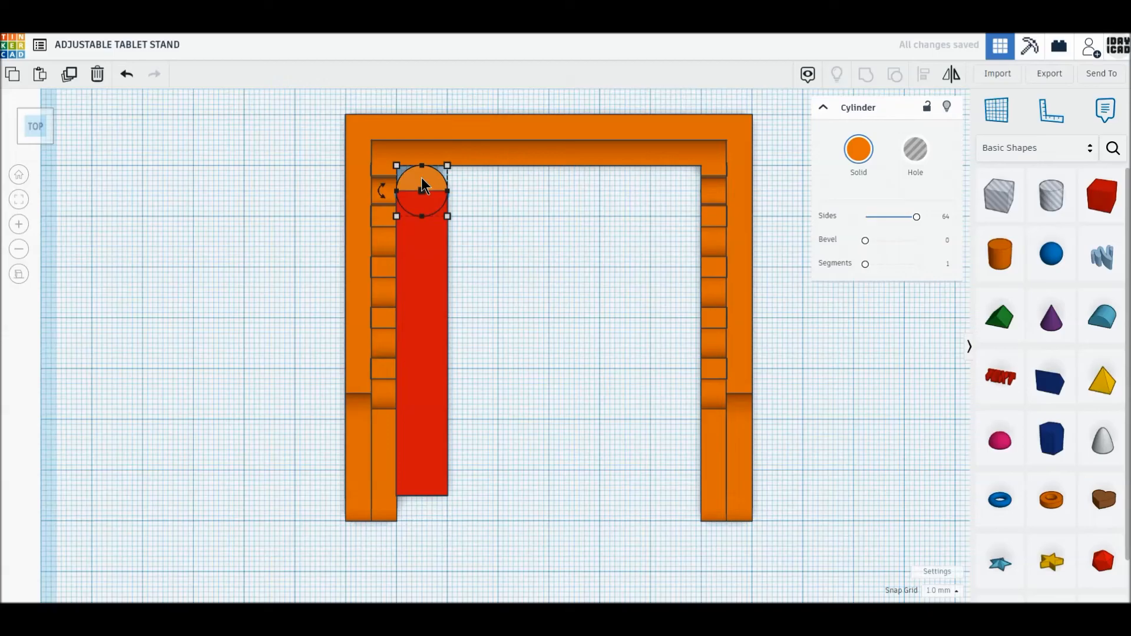
{"action": "left_click", "coordinate": [69, 75]}
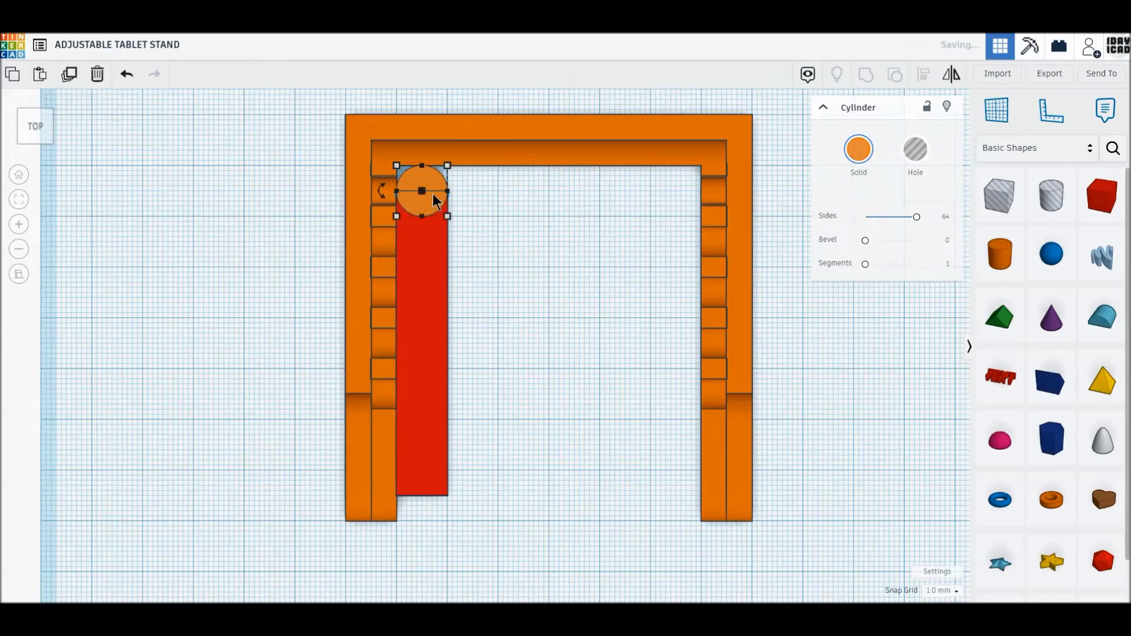
{"action": "left_click_drag", "start_coordinate": [431, 178], "coordinate": [429, 483]}
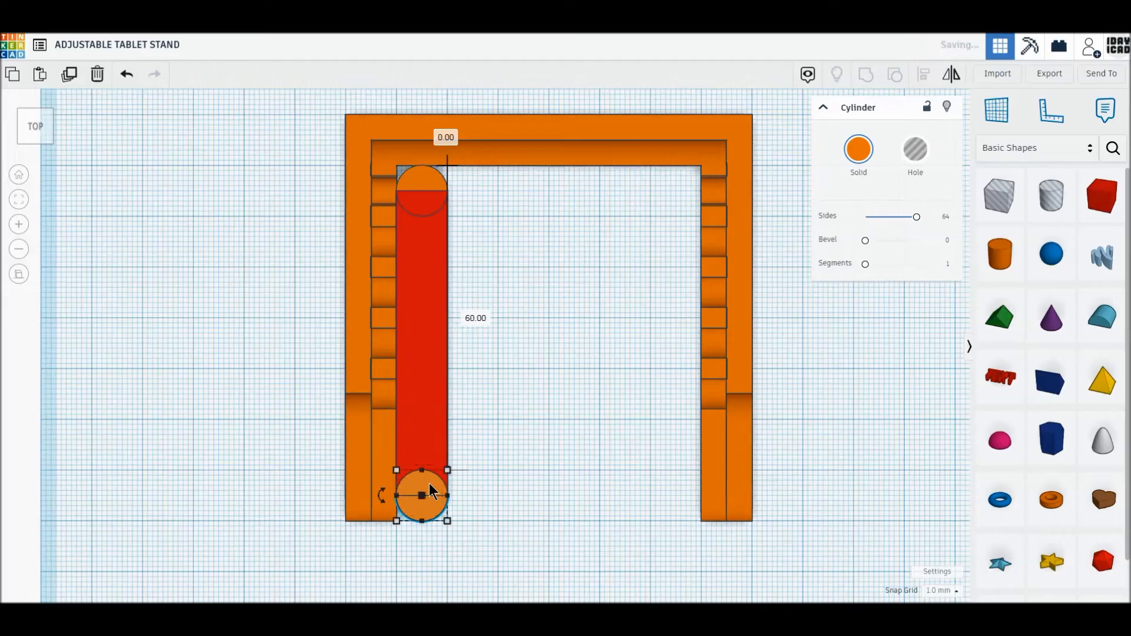
{"action": "left_click", "coordinate": [466, 485]}
- Duplicate the original cylinder as a 6 mm hole centred on that end of the bar, and group all the bar's parts
{"action": "left_click", "coordinate": [425, 183]}
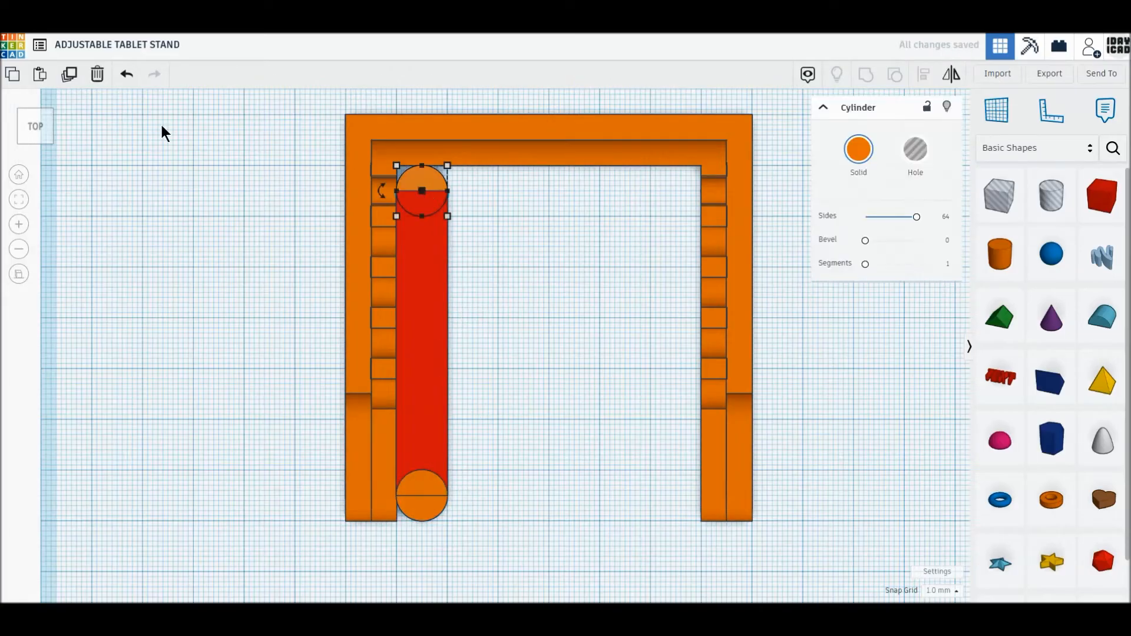
{"action": "left_click", "coordinate": [70, 75]}
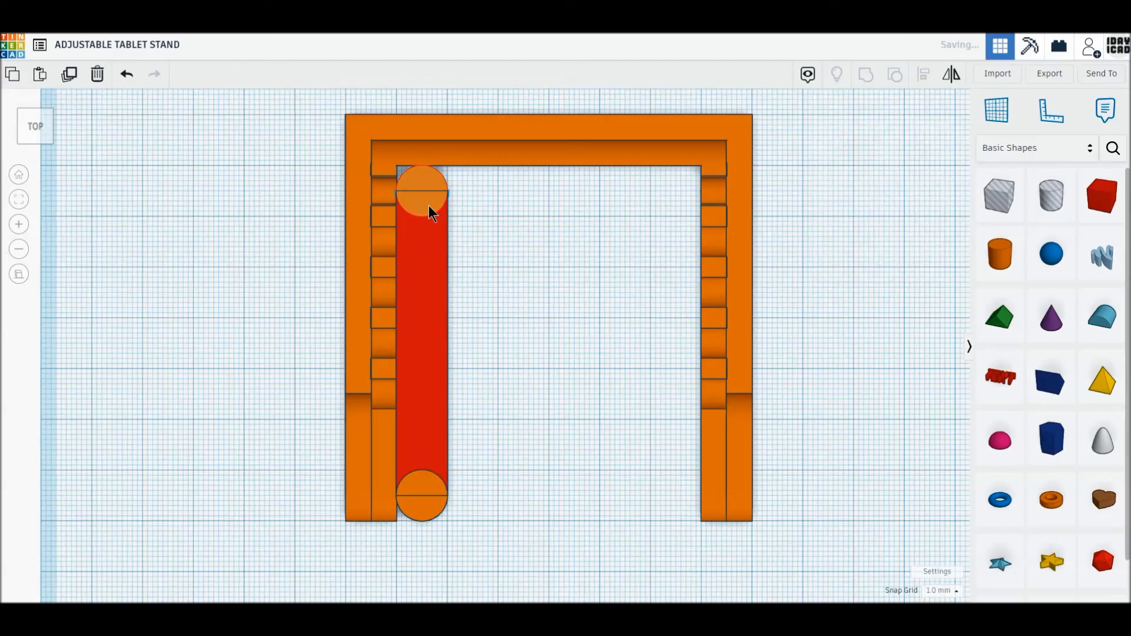
{"action": "left_click_drag", "start_coordinate": [418, 180], "coordinate": [535, 245]}
{"action": "left_click_drag", "start_coordinate": [562, 281], "coordinate": [544, 263]}
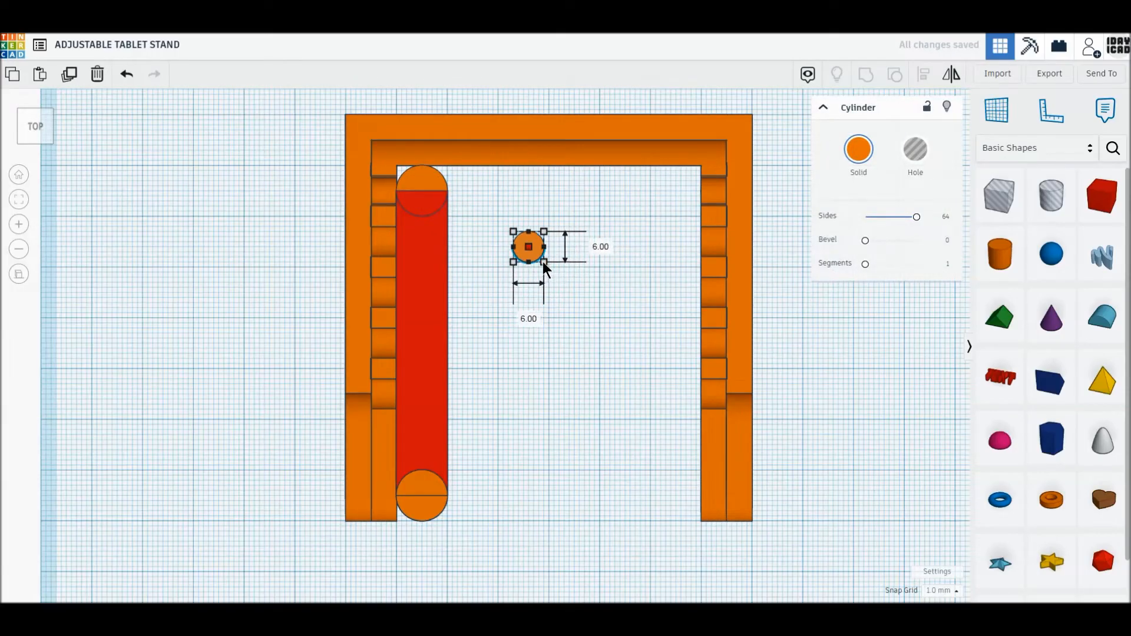
{"action": "left_click", "coordinate": [920, 162]}
{"action": "left_click_drag", "start_coordinate": [530, 249], "coordinate": [423, 195]}
{"action": "left_click_drag", "start_coordinate": [508, 543], "coordinate": [418, 180]}
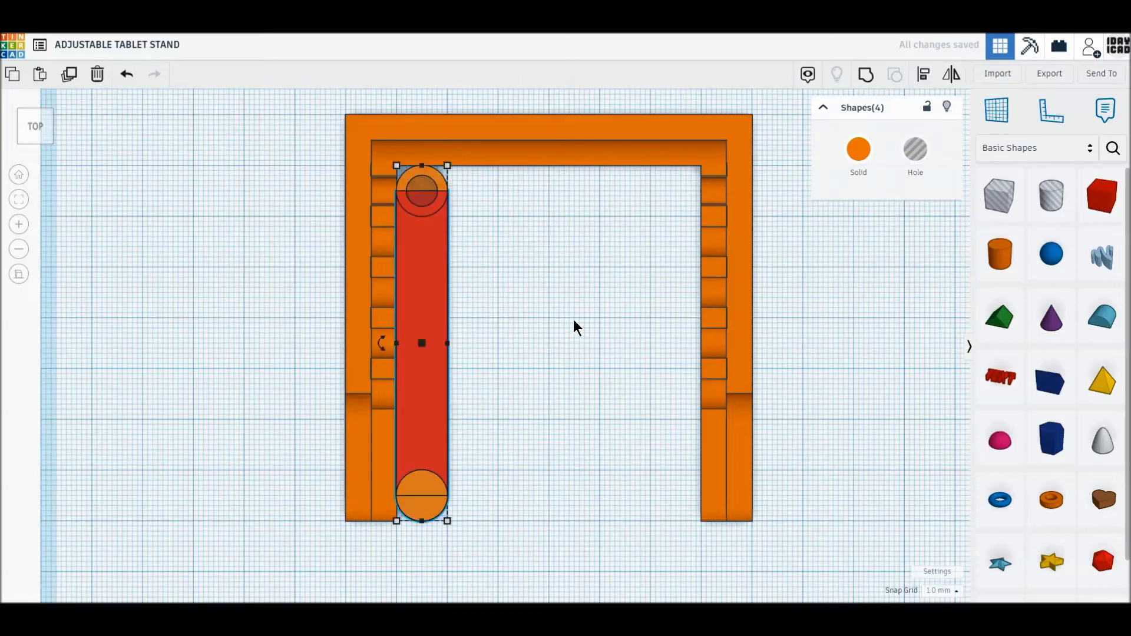
{"action": "left_click", "coordinate": [865, 76]}
- Rotate the grouped bar 90° onto its side and set its height above the workplane to 0
{"action": "left_click", "coordinate": [36, 140]}
{"action": "left_click_drag", "start_coordinate": [427, 115], "coordinate": [427, 192]}
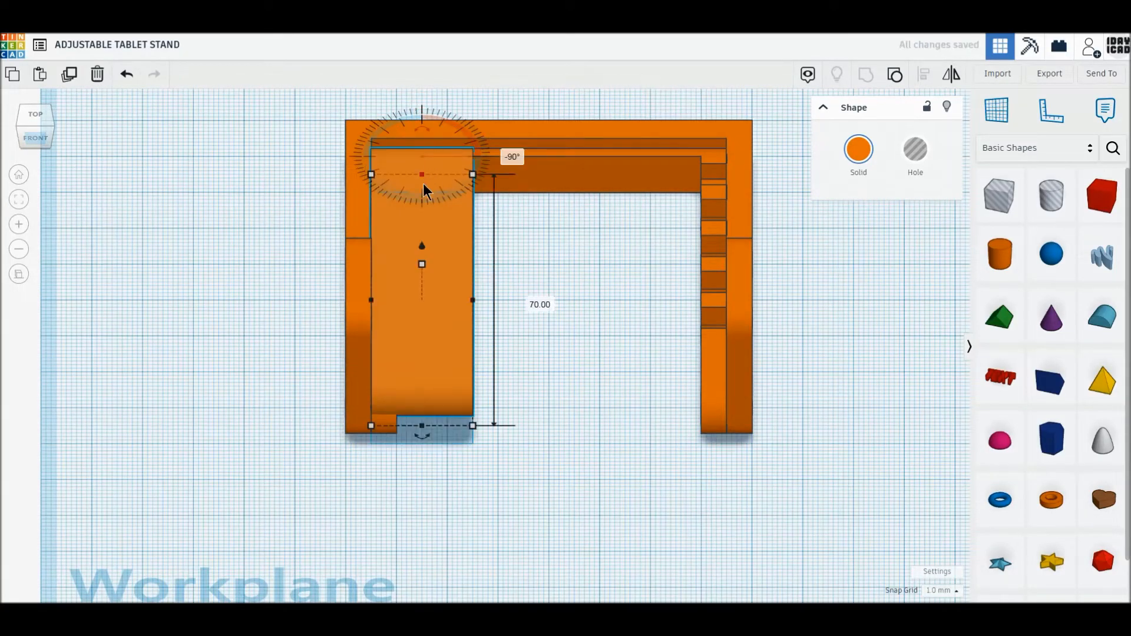
{"action": "left_click_drag", "start_coordinate": [420, 249], "coordinate": [440, 263]}
{"action": "left_click", "coordinate": [535, 188]}
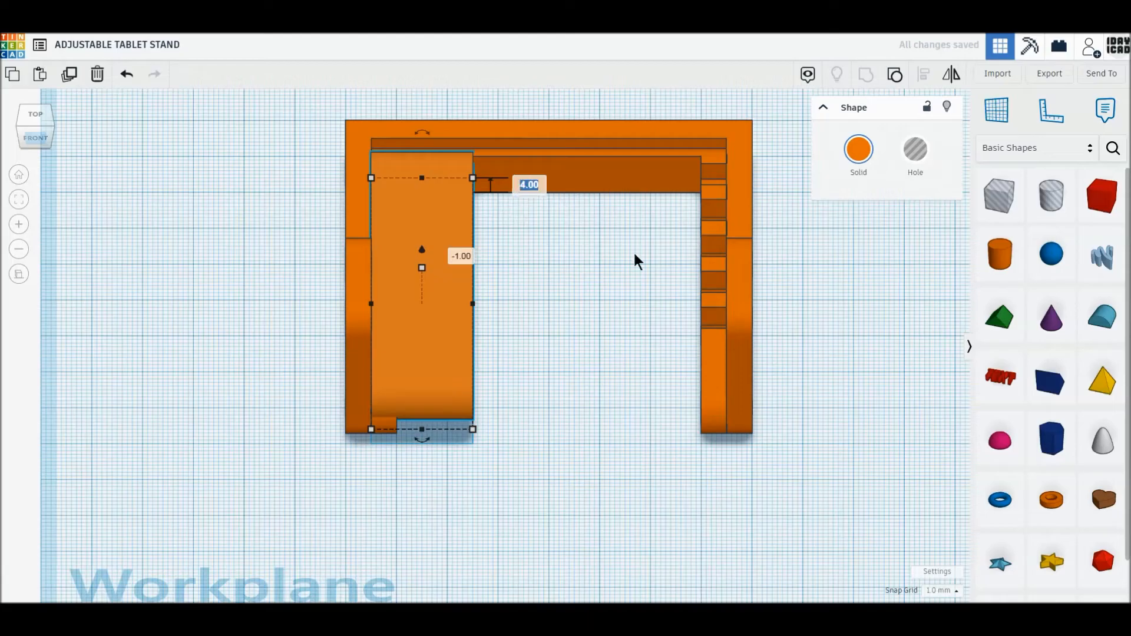
{"action": "type", "text": "0"}
{"action": "key", "text": "Return"}
{"action": "left_click", "coordinate": [24, 112]}
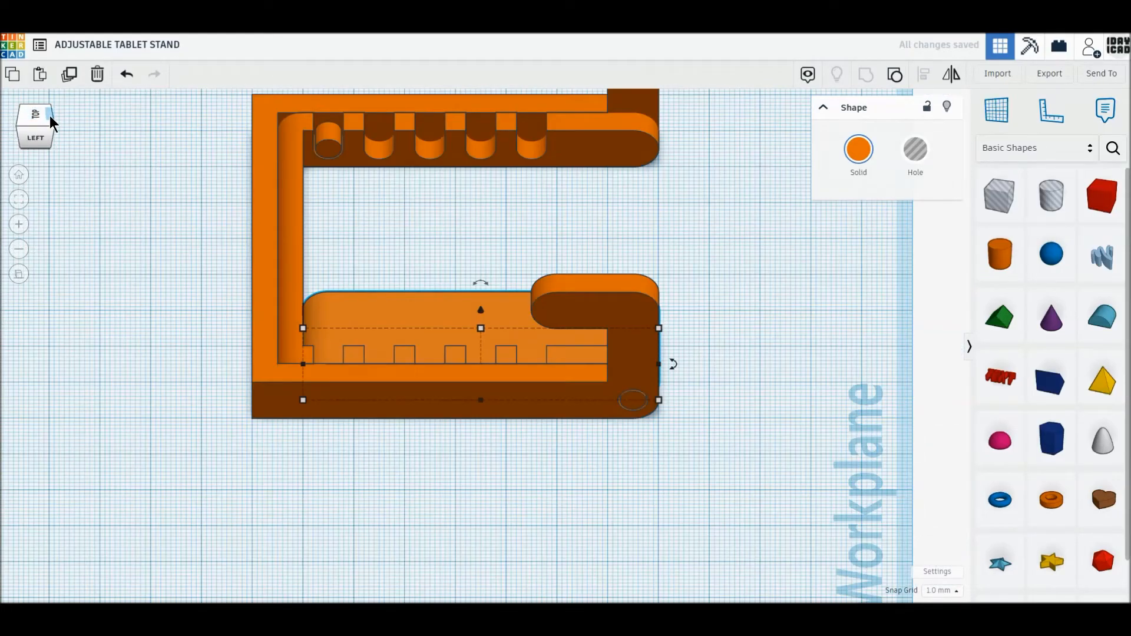
{"action": "left_click", "coordinate": [51, 117]}
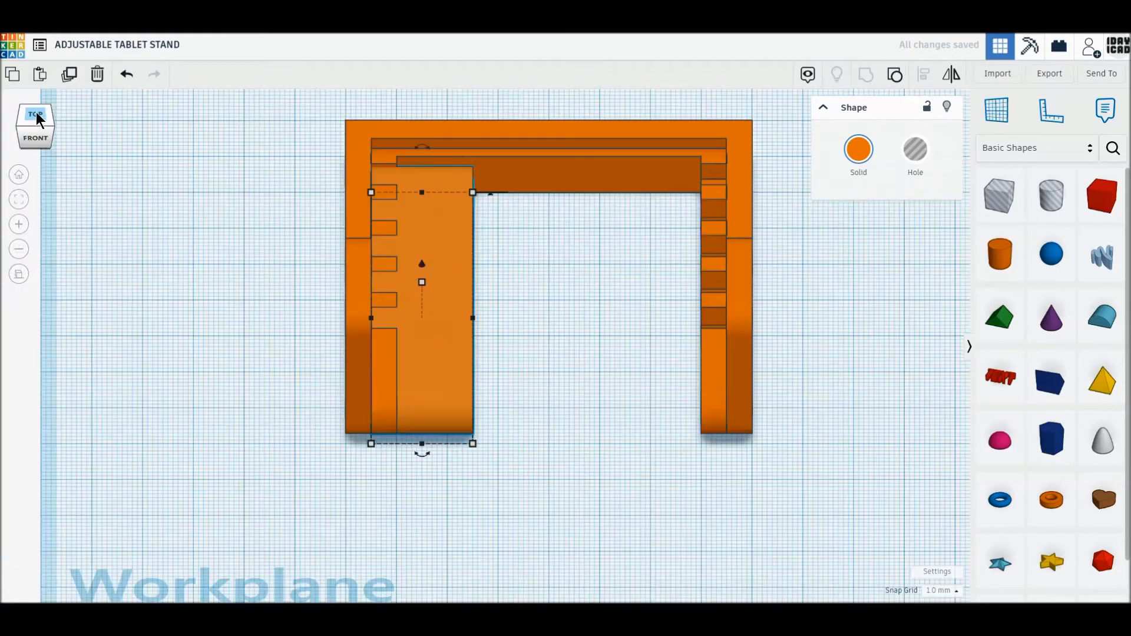
{"action": "left_click", "coordinate": [37, 118]}
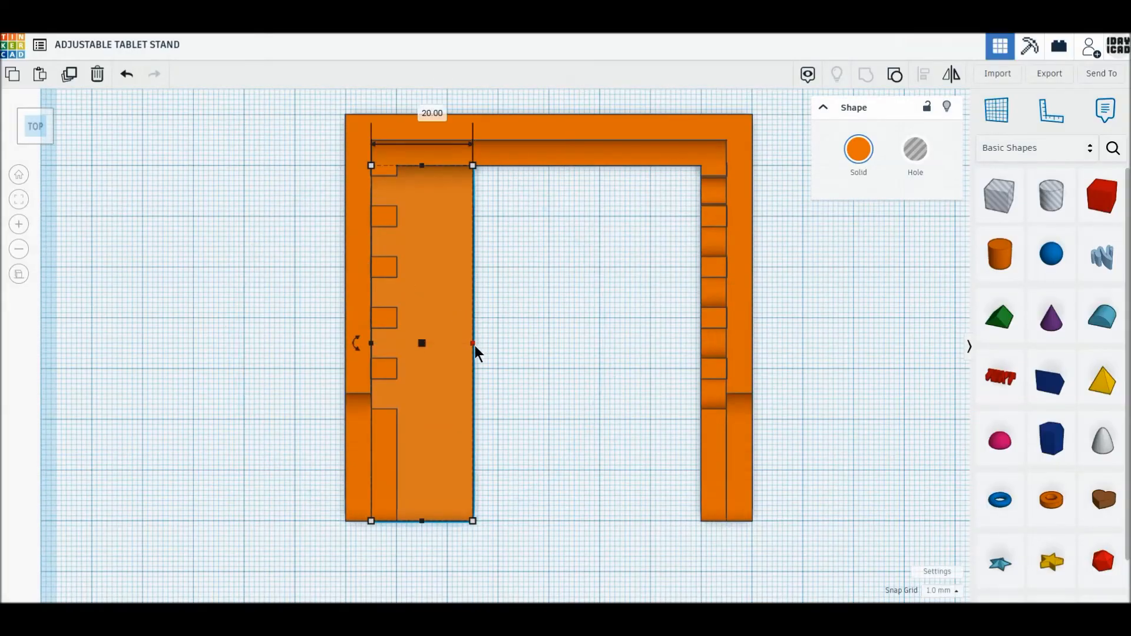
- Widen the prop bar to 70 mm so it spans between the inner faces of the hooked frame
{"action": "left_click_drag", "start_coordinate": [448, 369], "coordinate": [728, 365]}
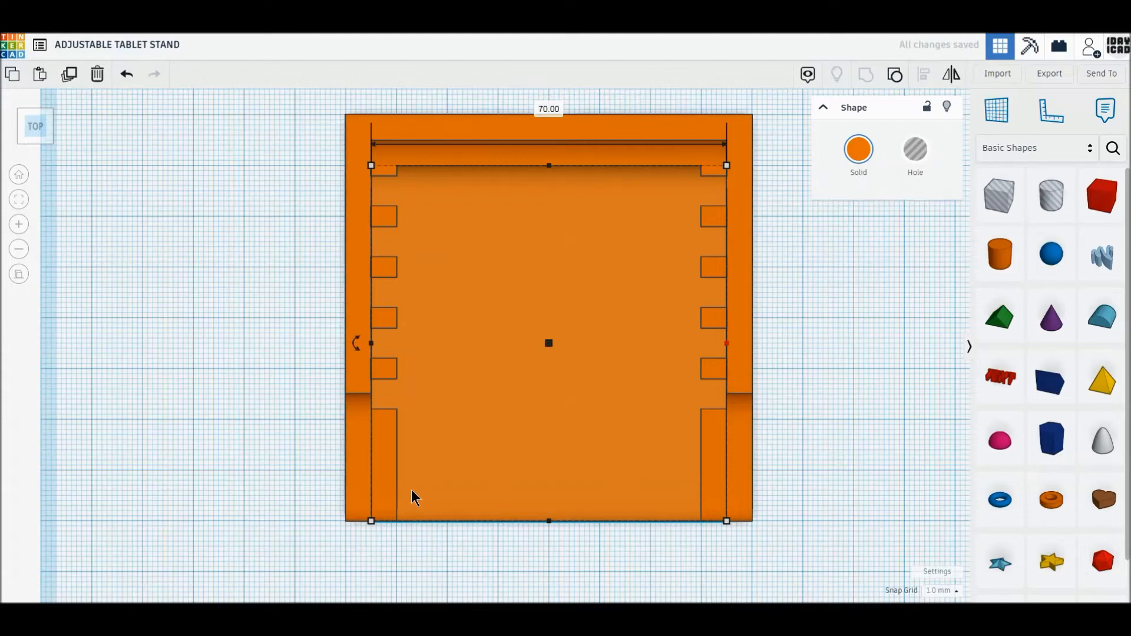
{"action": "scroll", "coordinate": [395, 486], "scroll_direction": "down", "scroll_amount": 2}
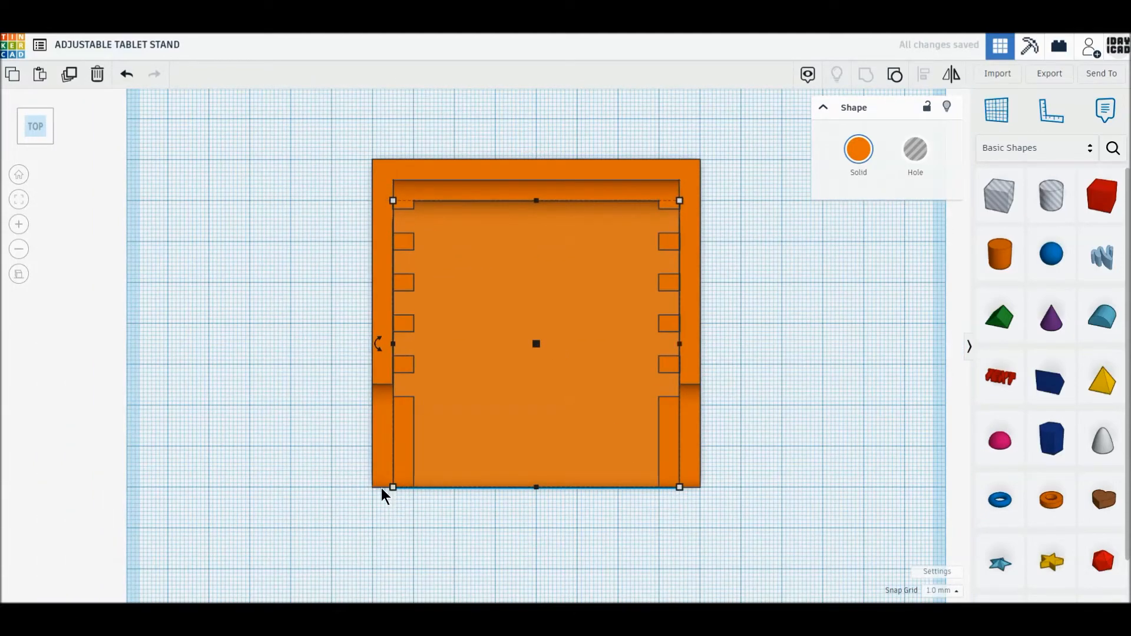
- Move the hooked frame 90 mm to the left and the slotted support 85 mm to the right of the widened plate
{"action": "left_click", "coordinate": [381, 492]}
{"action": "left_click_drag", "start_coordinate": [678, 447], "coordinate": [330, 471]}
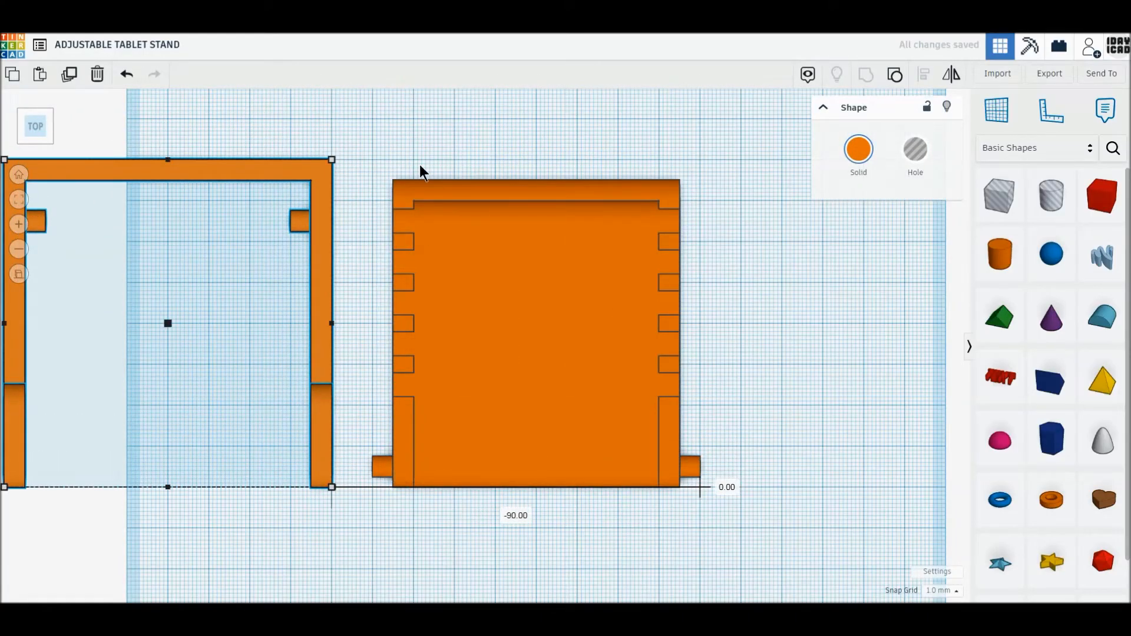
{"action": "left_click_drag", "start_coordinate": [416, 188], "coordinate": [765, 186]}
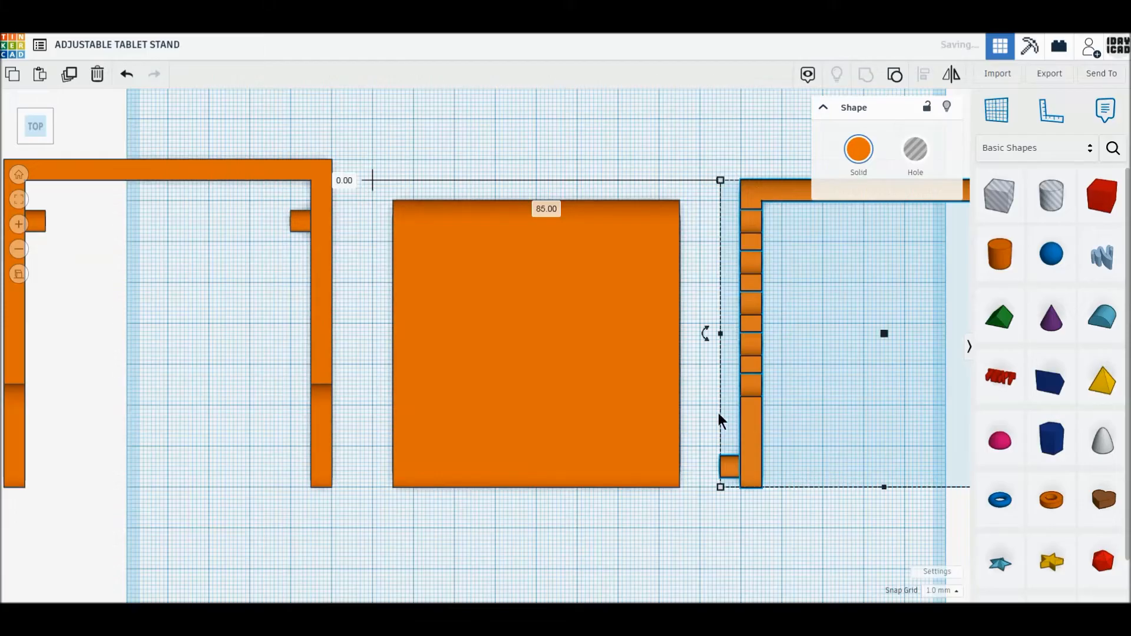
- Add a solid cylinder at the plate's front edge, 5 mm by 5 mm across with 64 sides
{"action": "left_click", "coordinate": [941, 260]}
{"action": "left_click_drag", "start_coordinate": [693, 536], "coordinate": [692, 534]}
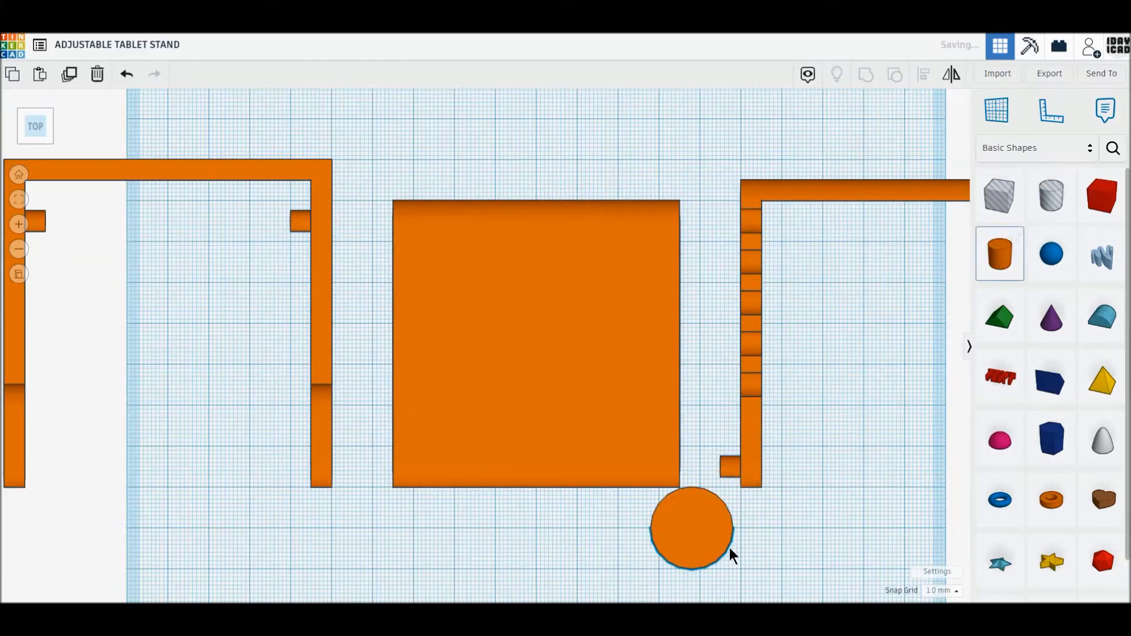
{"action": "left_click_drag", "start_coordinate": [734, 571], "coordinate": [676, 516]}
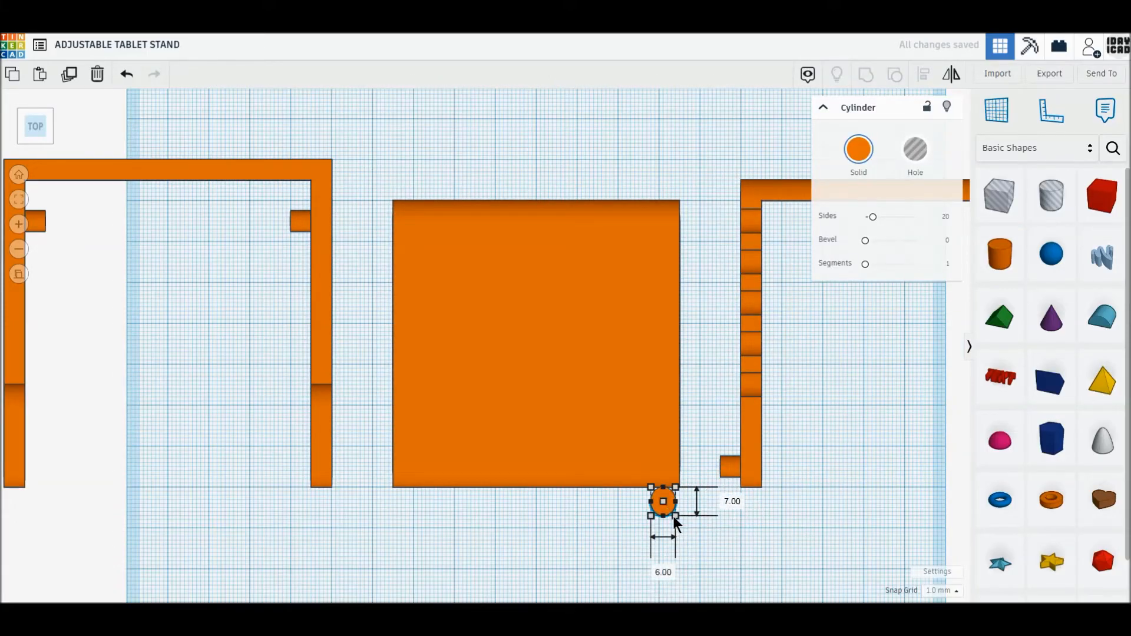
{"action": "left_click", "coordinate": [665, 571]}
{"action": "type", "text": "5"}
{"action": "key", "text": "Return"}
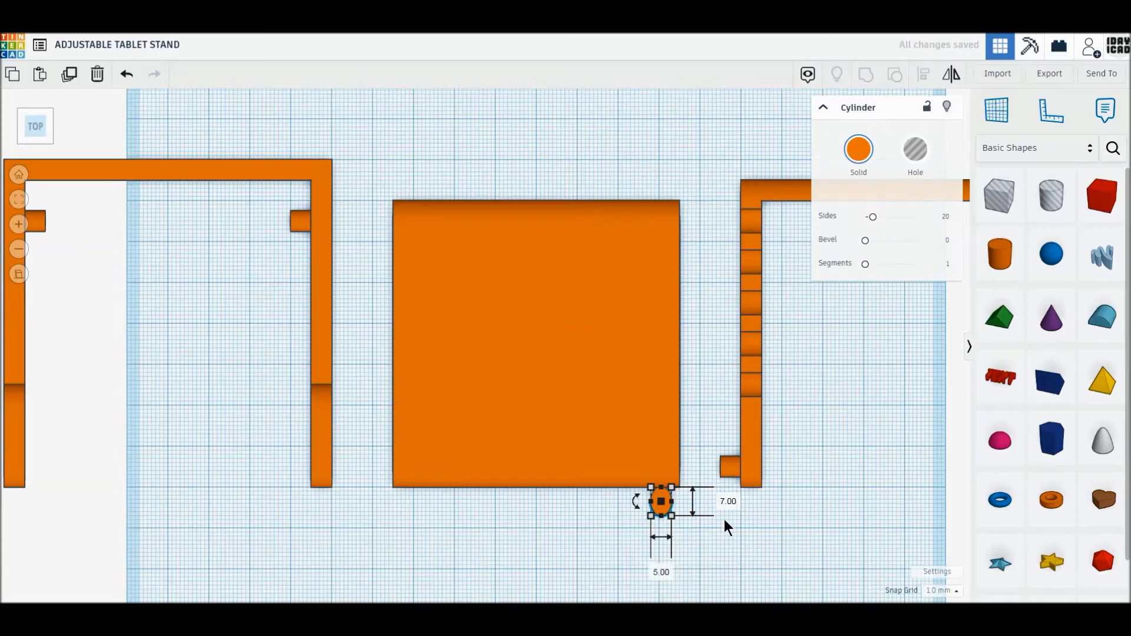
{"action": "type", "text": "5"}
{"action": "key", "text": "Return"}
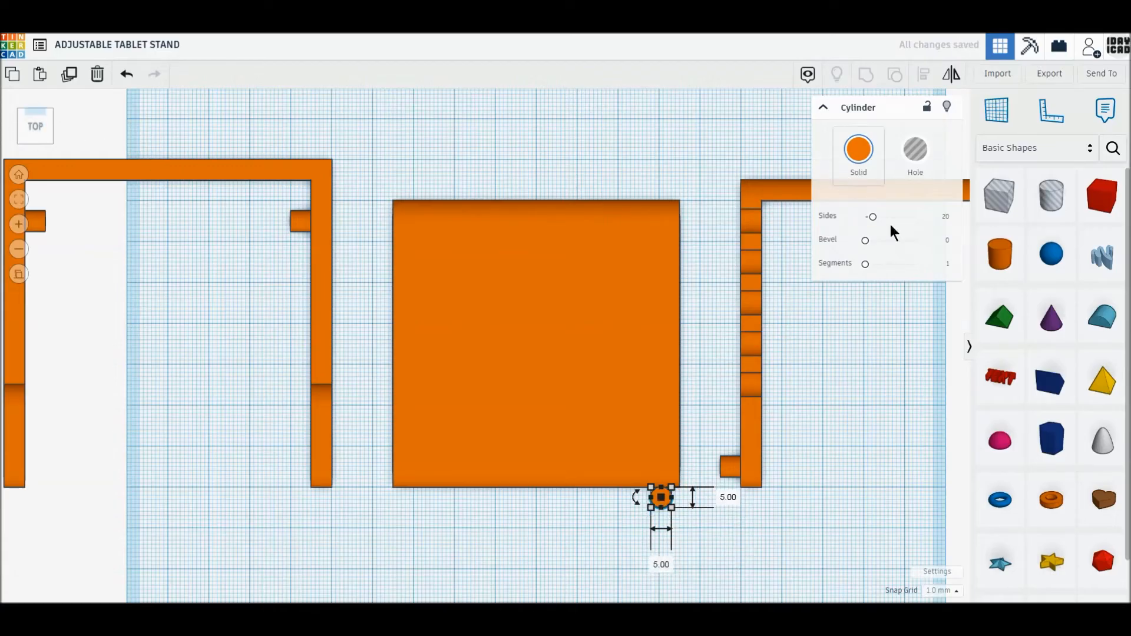
{"action": "left_click_drag", "start_coordinate": [873, 218], "coordinate": [946, 216]}
- Rotate the cylinder 90° onto its side, parallel to the plate's front edge, and set its height above the workplane to 2.5 mm
{"action": "left_click", "coordinate": [36, 142]}
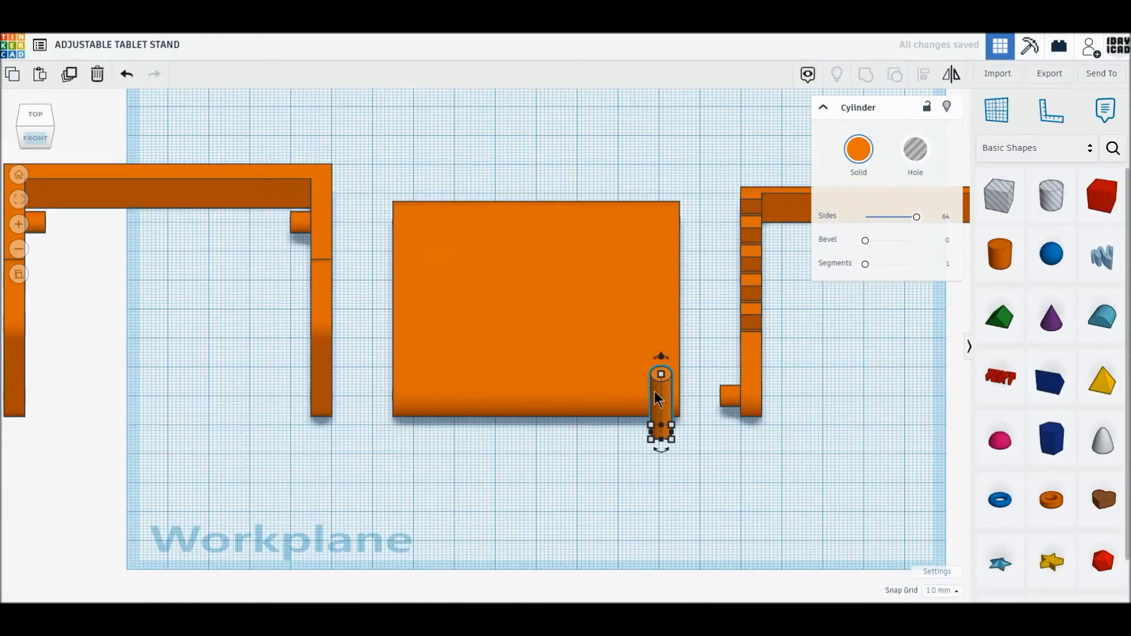
{"action": "left_click", "coordinate": [655, 356]}
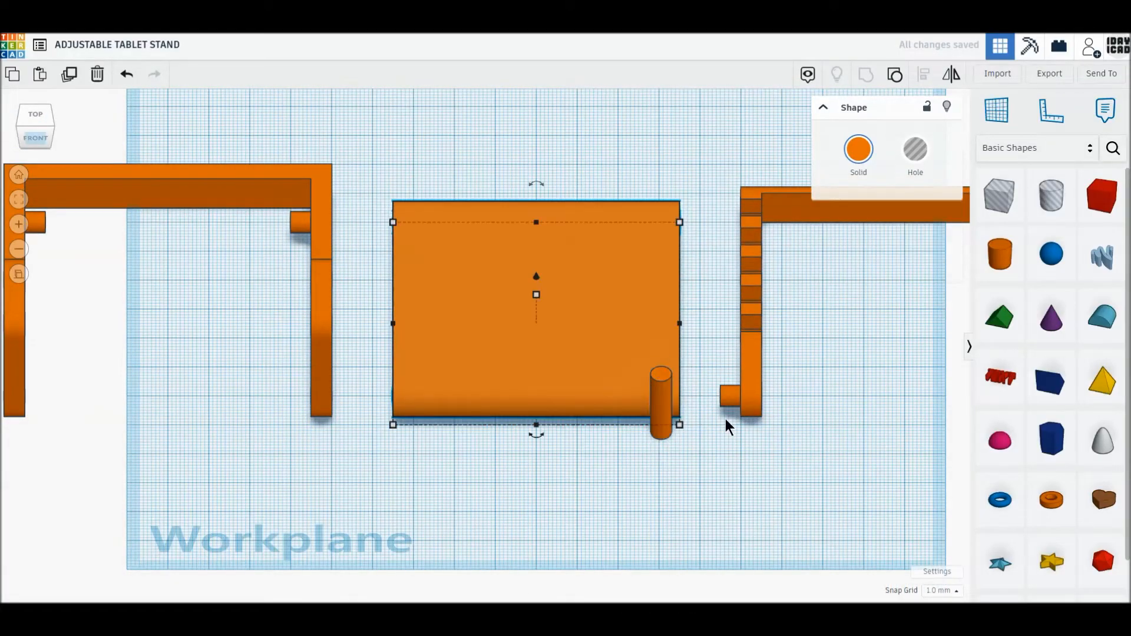
{"action": "left_click", "coordinate": [662, 398]}
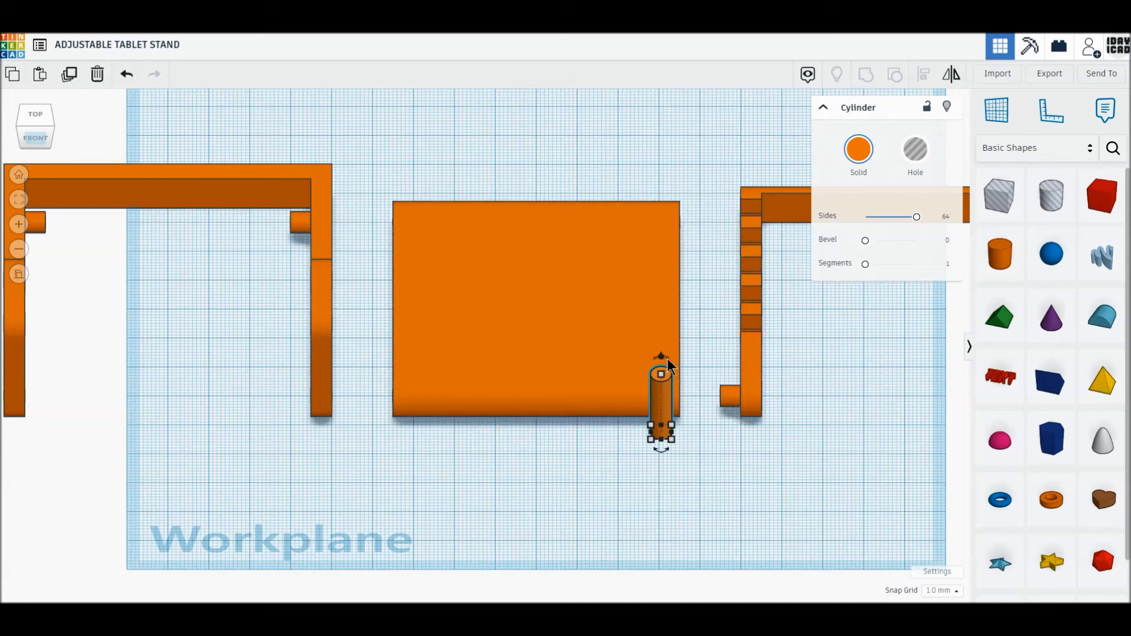
{"action": "left_click_drag", "start_coordinate": [662, 360], "coordinate": [664, 386]}
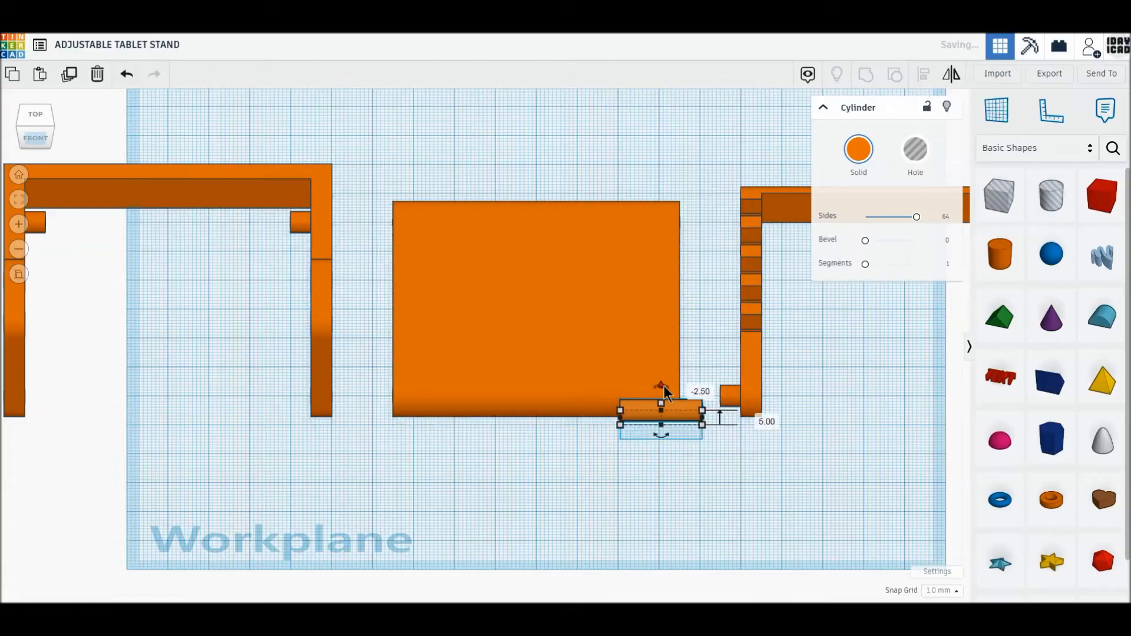
{"action": "left_click", "coordinate": [764, 423]}
{"action": "type", "text": "2.5"}
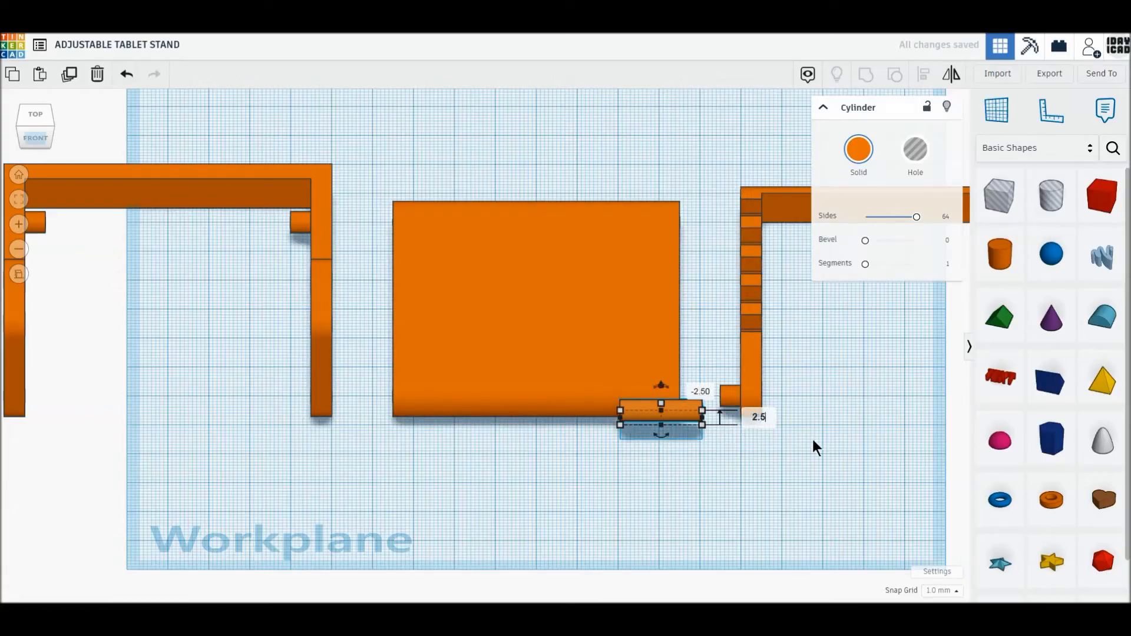
{"action": "key", "text": "Return"}
- Move the cylinder clear in front of the plate, with its end in line with the plate's left edge
{"action": "left_click", "coordinate": [33, 114]}
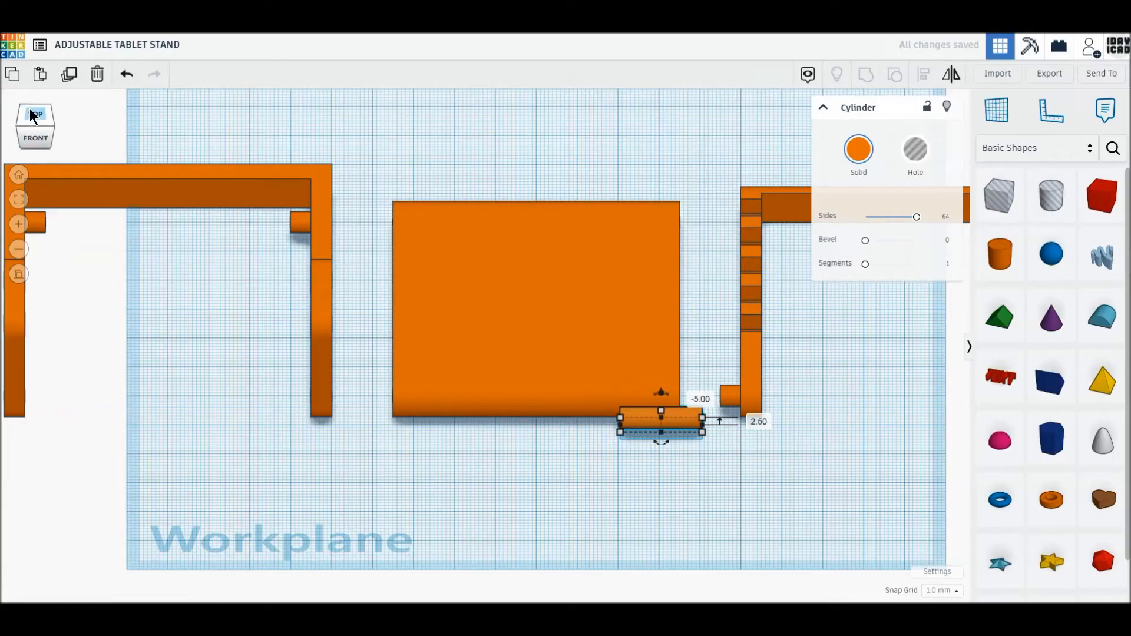
{"action": "scroll", "coordinate": [521, 503], "scroll_direction": "up", "scroll_amount": 2}
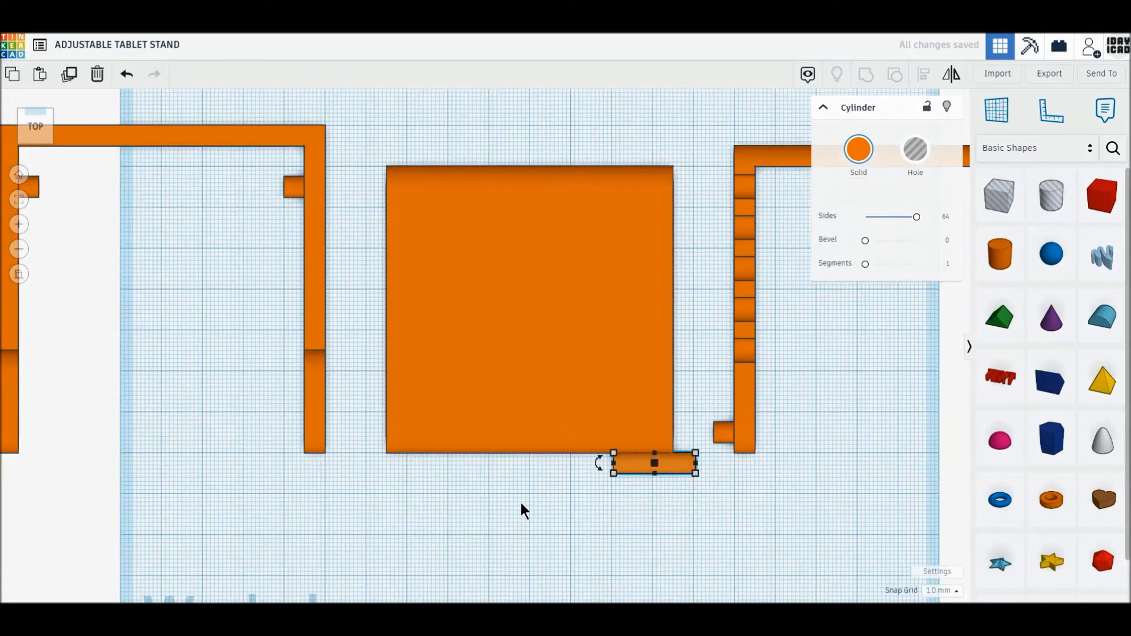
{"action": "scroll", "coordinate": [521, 503], "scroll_direction": "up", "scroll_amount": 1}
{"action": "left_click", "coordinate": [665, 524]}
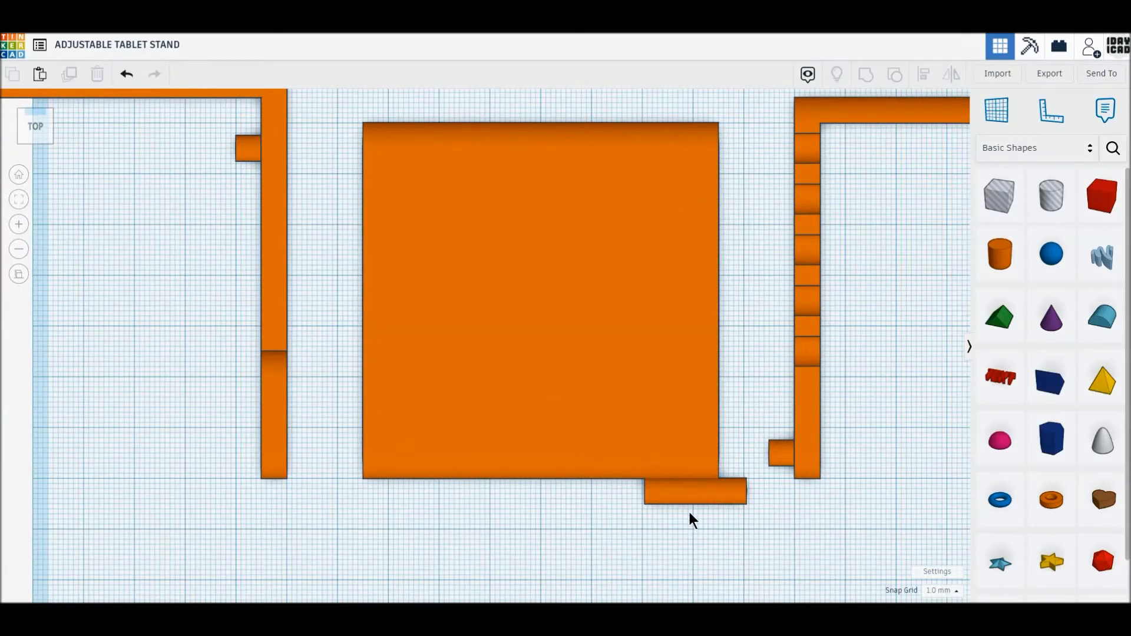
{"action": "left_click_drag", "start_coordinate": [696, 495], "coordinate": [398, 446]}
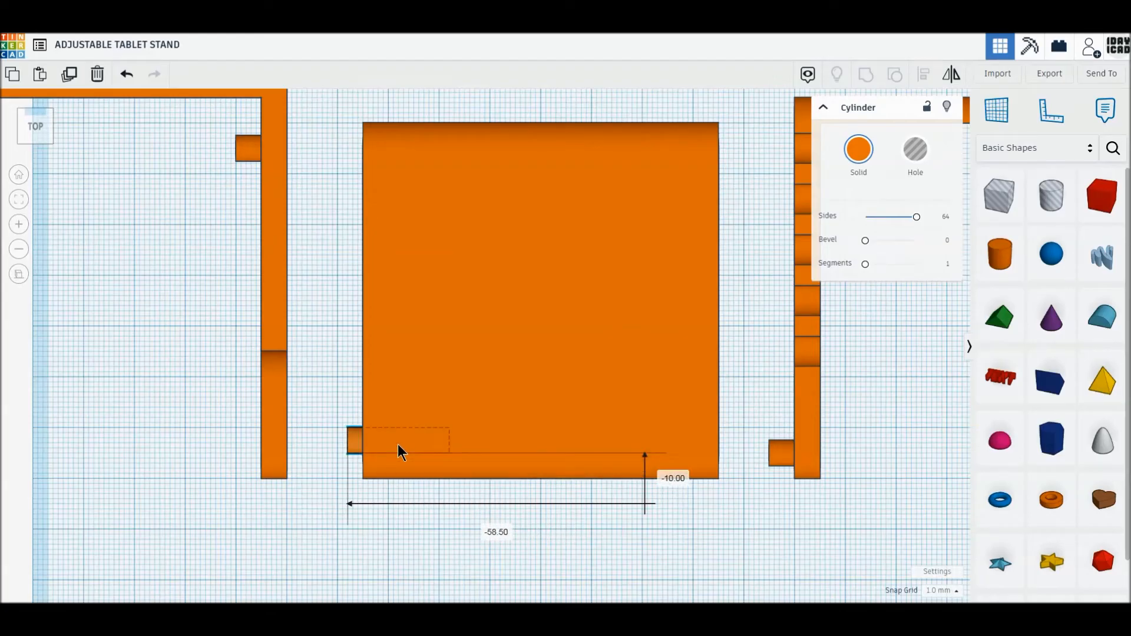
{"action": "left_click_drag", "start_coordinate": [398, 444], "coordinate": [415, 540]}
- Add a box hole over the rear part of the plate, leaving a narrow strip of equal width on each side
{"action": "left_click_drag", "start_coordinate": [1000, 195], "coordinate": [437, 177]}
{"action": "left_click_drag", "start_coordinate": [495, 235], "coordinate": [696, 279]}
{"action": "left_click", "coordinate": [313, 277]}
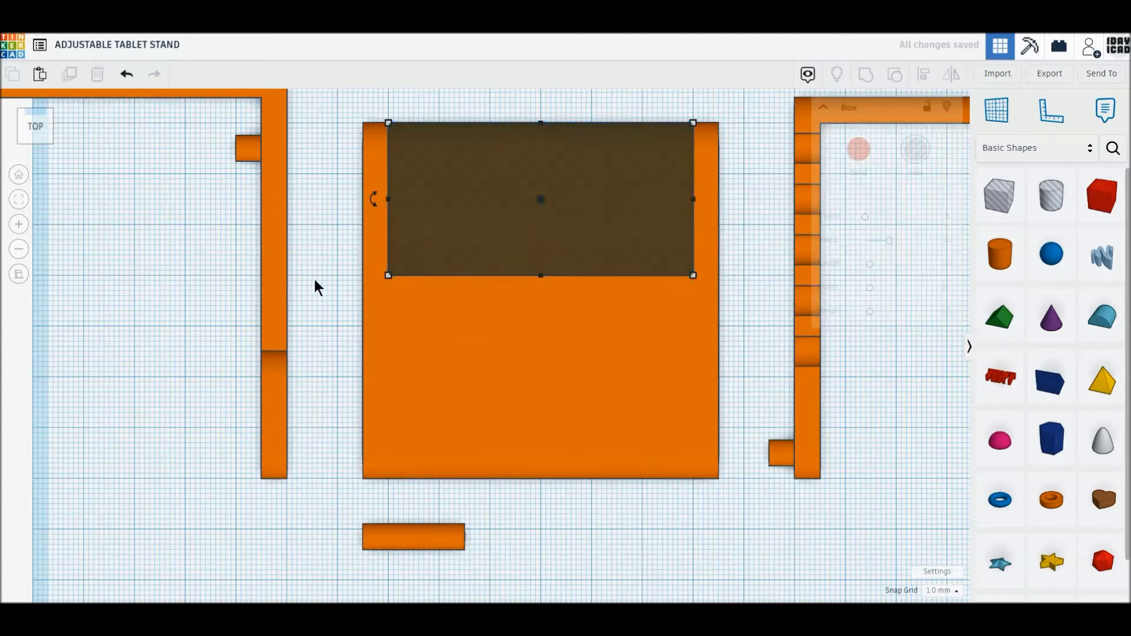
- Duplicate the box hole and resize the copy to 5 mm by 35 mm along the left edge at the plate's front corner
{"action": "left_click", "coordinate": [450, 255]}
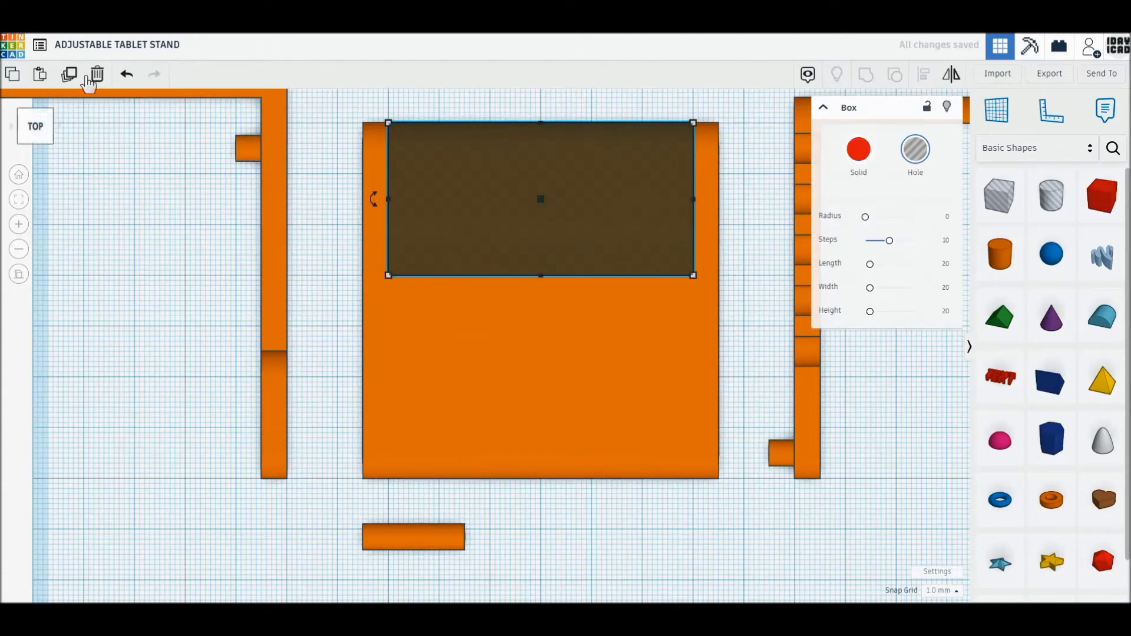
{"action": "left_click", "coordinate": [69, 80]}
{"action": "left_click_drag", "start_coordinate": [452, 199], "coordinate": [426, 378]}
{"action": "left_click_drag", "start_coordinate": [668, 453], "coordinate": [389, 480]}
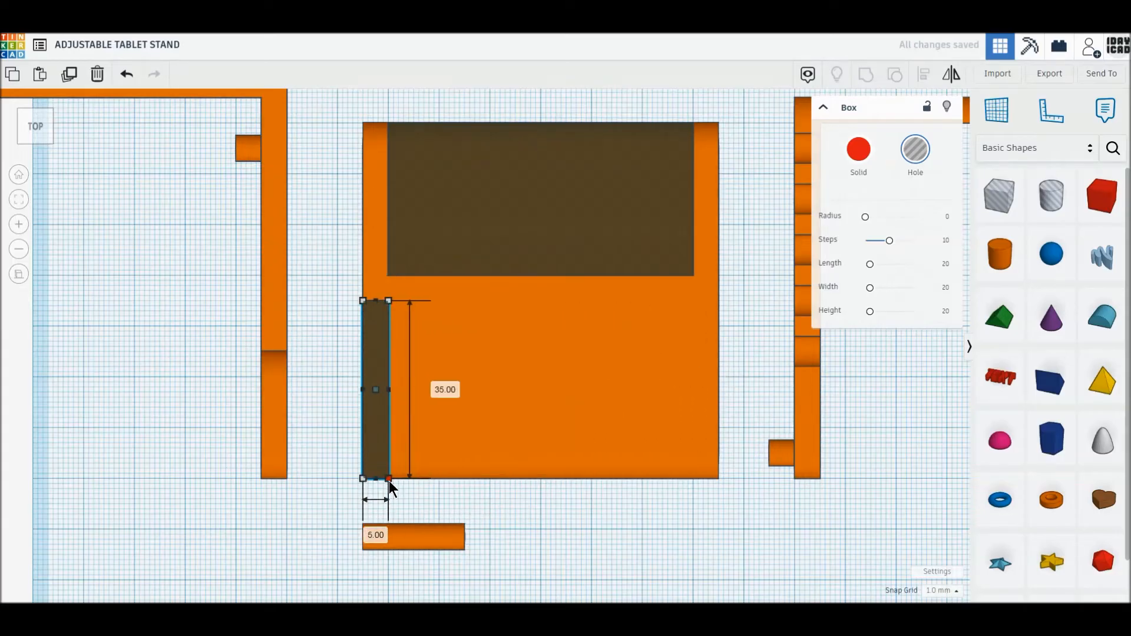
{"action": "left_click", "coordinate": [471, 499]}
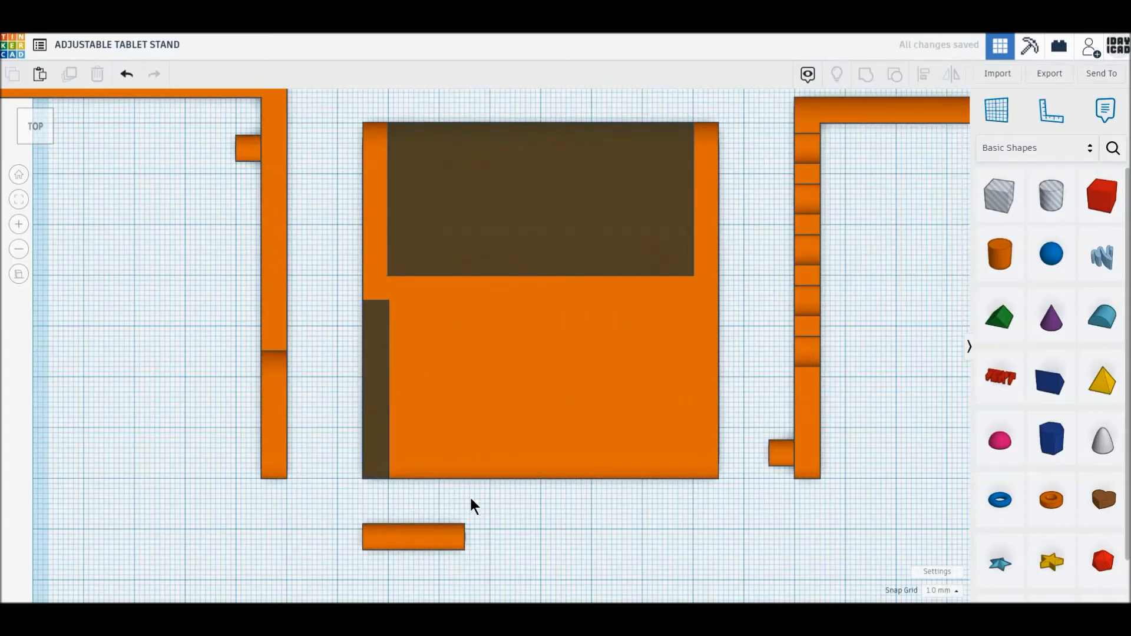
- Duplicate the large box hole, shift the copy 5 mm inward, and resize it into a narrower cutout reaching close to the plate's front
{"action": "left_click", "coordinate": [469, 242]}
{"action": "left_click", "coordinate": [69, 75]}
{"action": "left_click_drag", "start_coordinate": [455, 230], "coordinate": [484, 216]}
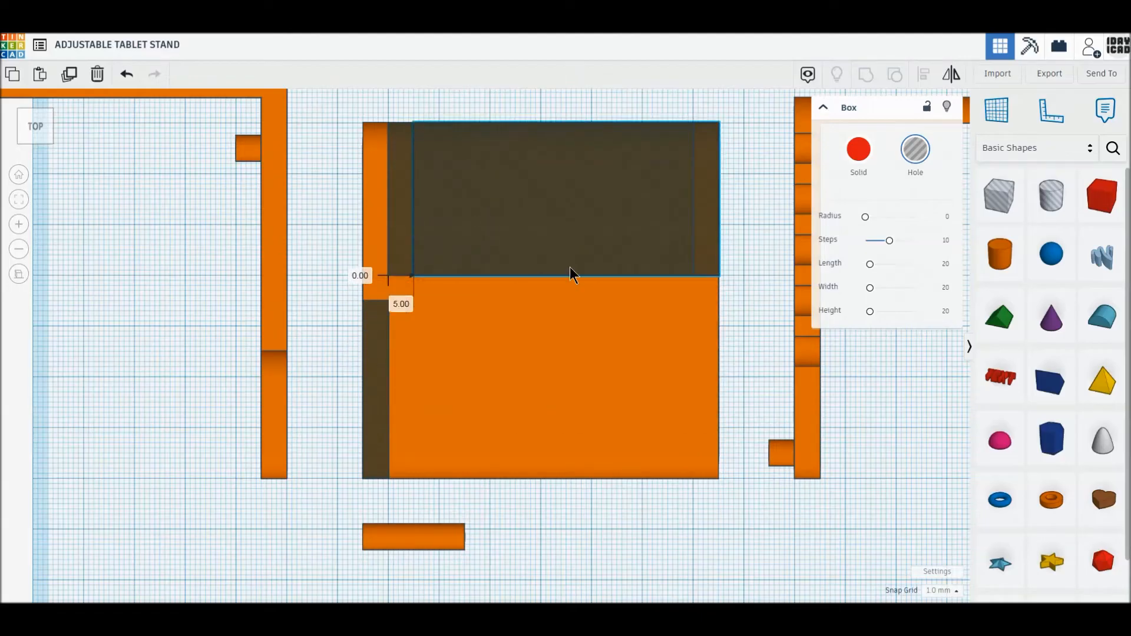
{"action": "left_click_drag", "start_coordinate": [719, 275], "coordinate": [669, 429]}
- Duplicate the 5 mm by 35 mm side hole and move the copy 65 mm to the plate's opposite edge
{"action": "left_click", "coordinate": [382, 461]}
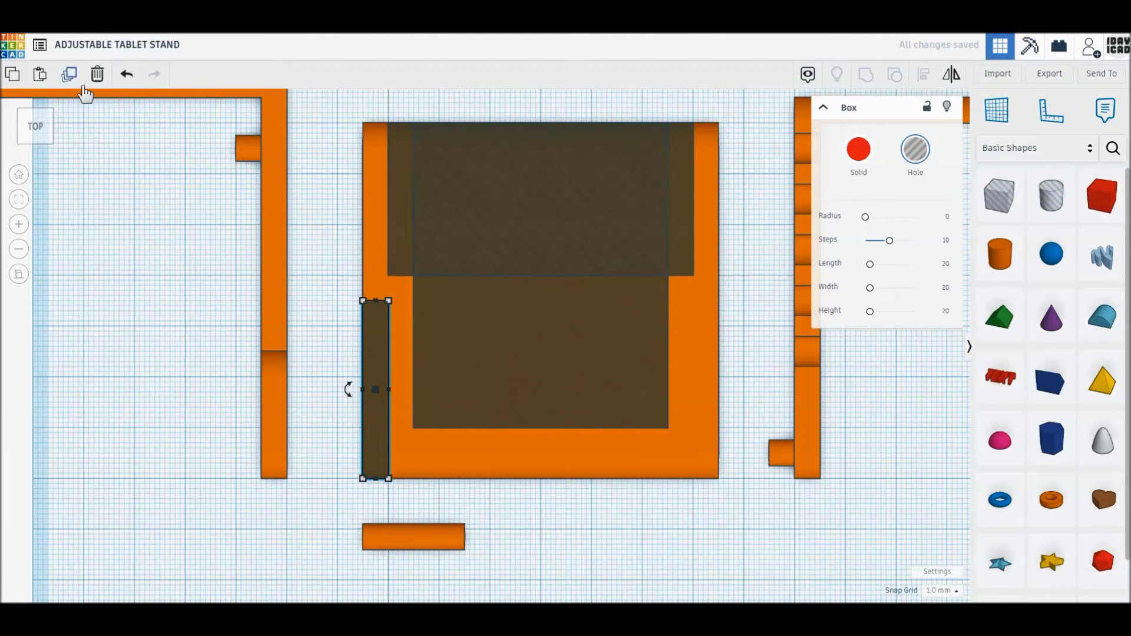
{"action": "left_click", "coordinate": [67, 74]}
{"action": "left_click", "coordinate": [370, 461]}
{"action": "left_click_drag", "start_coordinate": [371, 467], "coordinate": [700, 457]}
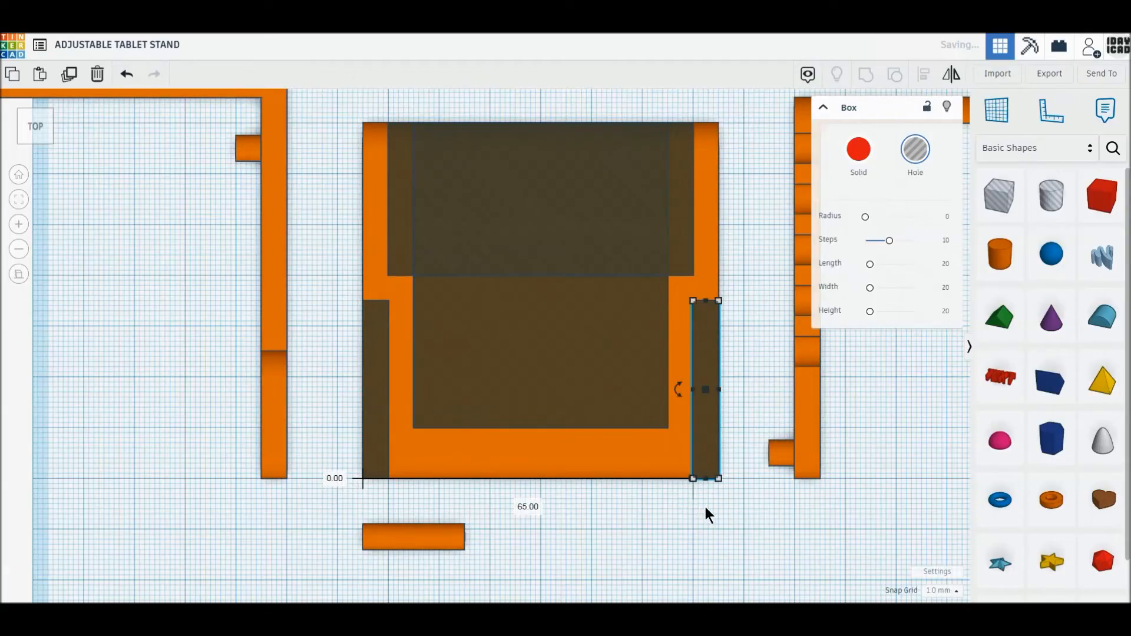
- Group the plate with its four box holes to cut it into a stepped U-shaped prop
{"action": "left_click", "coordinate": [711, 503]}
{"action": "left_click_drag", "start_coordinate": [713, 501], "coordinate": [353, 115]}
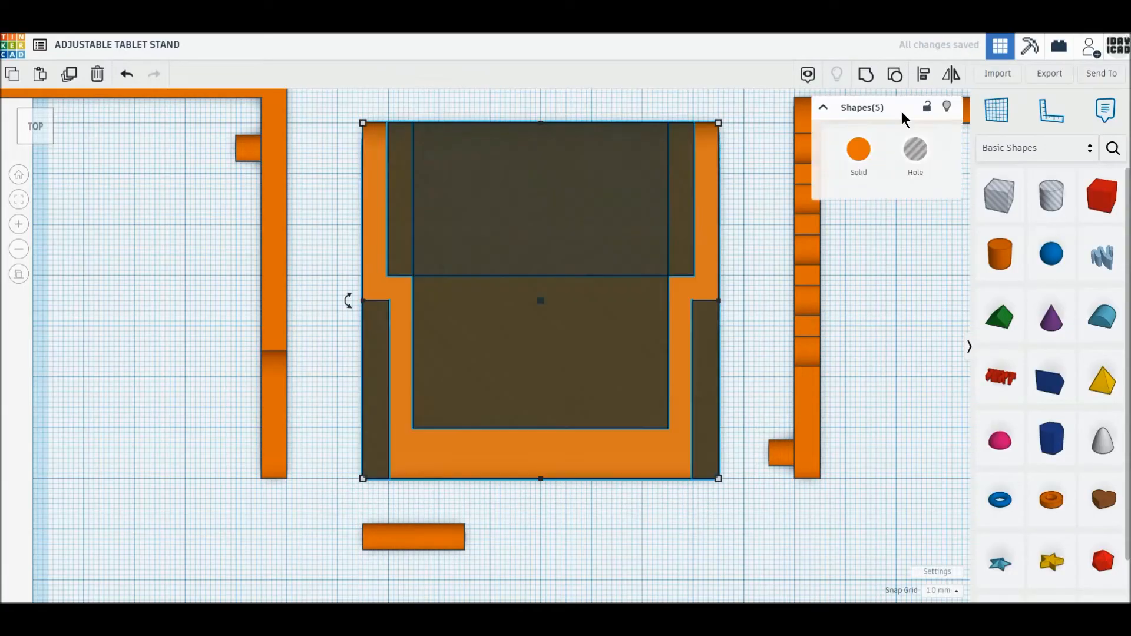
{"action": "left_click", "coordinate": [865, 77]}
- Move the cylinder 16 mm back into the prop's crossbar, protruding on the left side, and shift it by -0.5 mm to centre it
{"action": "left_click_drag", "start_coordinate": [416, 539], "coordinate": [415, 461]}
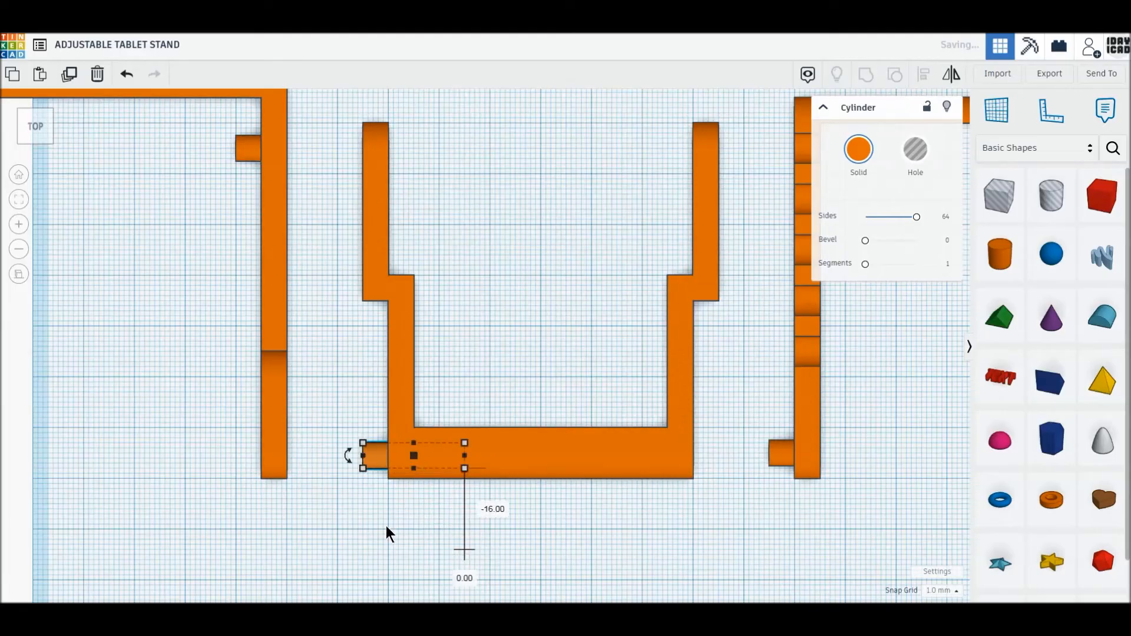
{"action": "scroll", "coordinate": [385, 514], "scroll_direction": "up", "scroll_amount": 4}
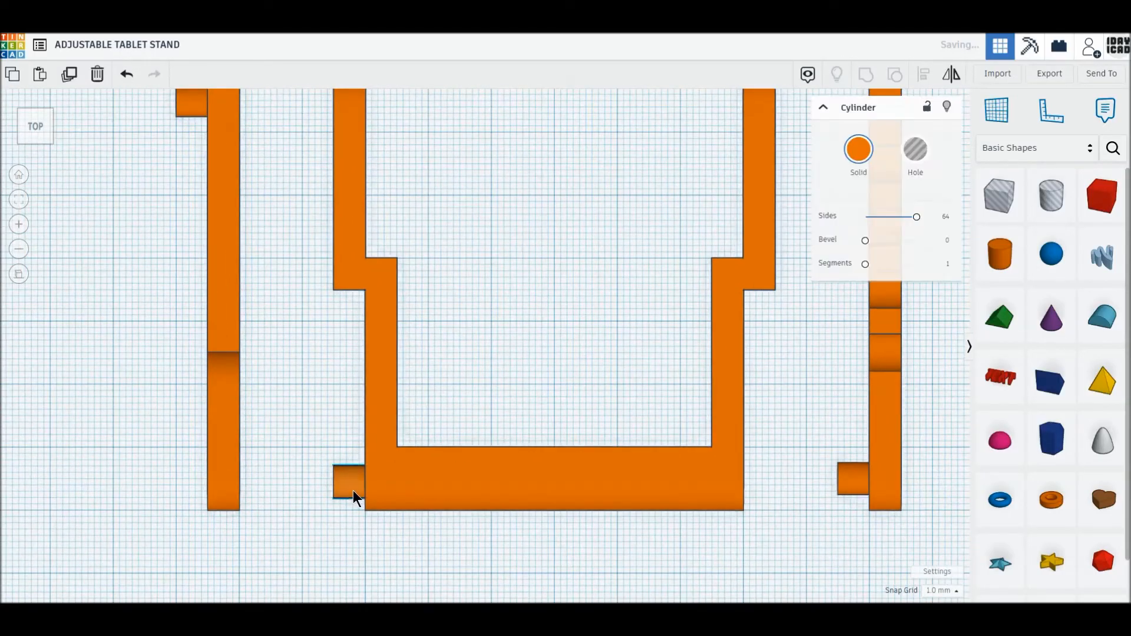
{"action": "left_click_drag", "start_coordinate": [353, 490], "coordinate": [353, 488]}
{"action": "type", "text": "-0.5"}
{"action": "key", "text": "Return"}
- Stretch the cylinder to 70 mm long so it protrudes as a pin from both ends of the crossbar
{"action": "left_click_drag", "start_coordinate": [460, 479], "coordinate": [772, 479]}
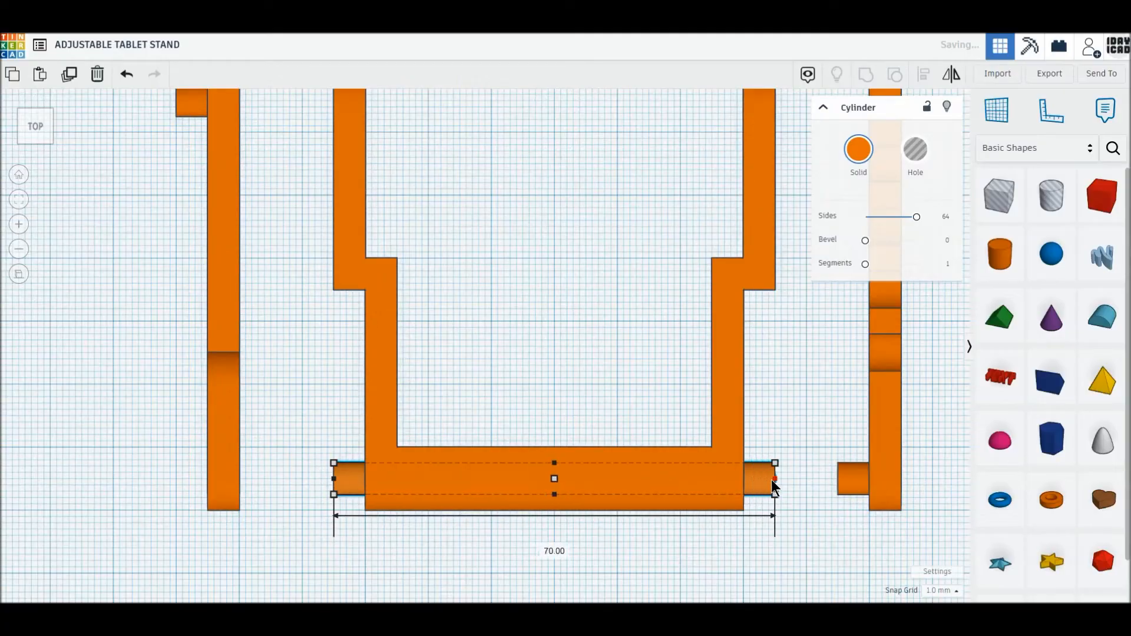
{"action": "left_click", "coordinate": [684, 563]}
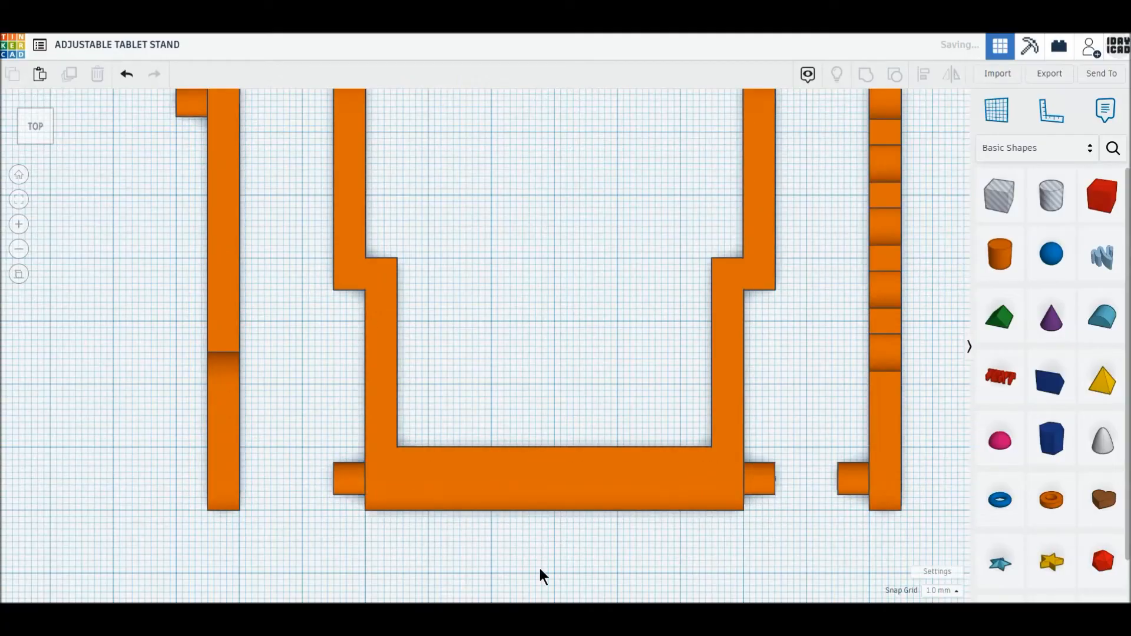
{"action": "right_click_drag", "start_coordinate": [541, 574], "coordinate": [705, 512]}
{"action": "scroll", "coordinate": [684, 504], "scroll_direction": "up", "scroll_amount": 3}
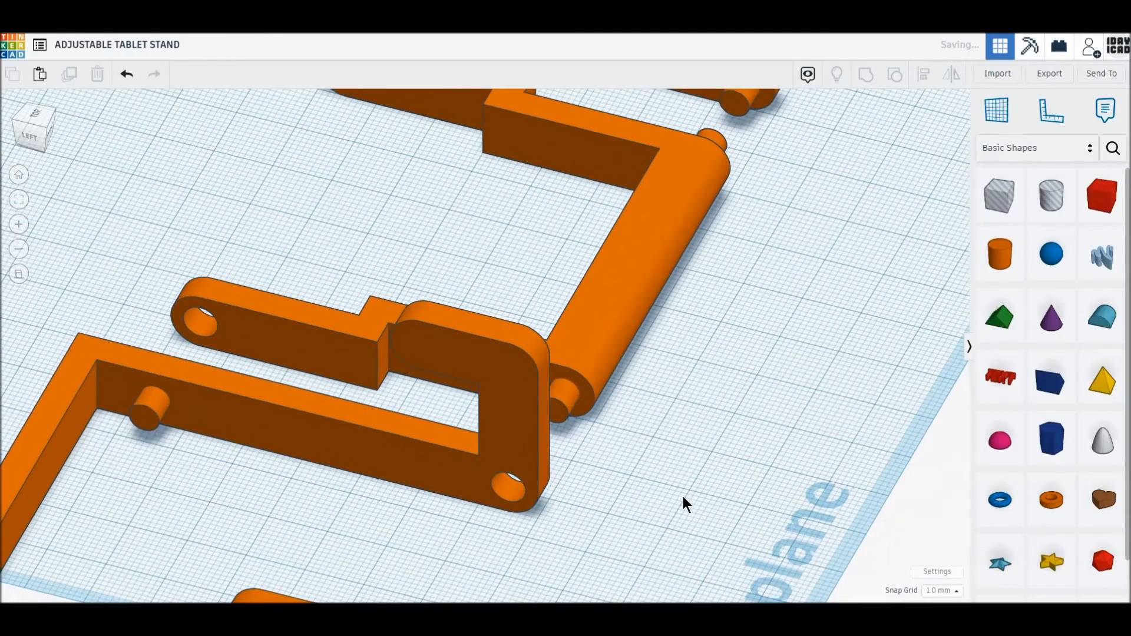
{"action": "left_click", "coordinate": [46, 115]}
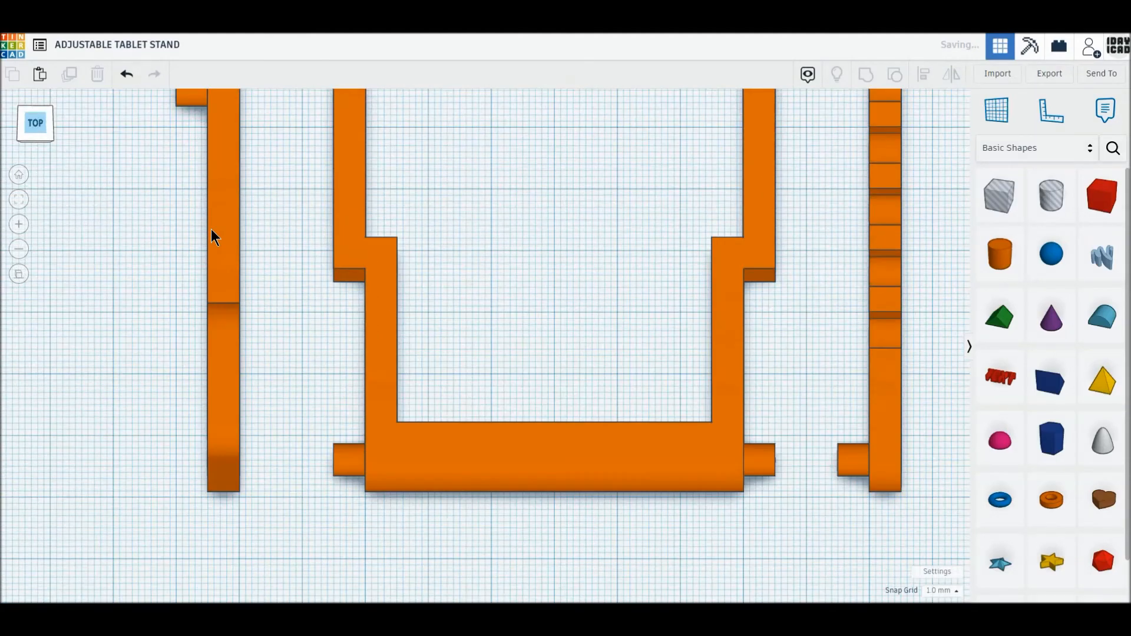
- Group the pin cylinder with the stepped U-shaped prop
{"action": "left_click", "coordinate": [345, 437]}
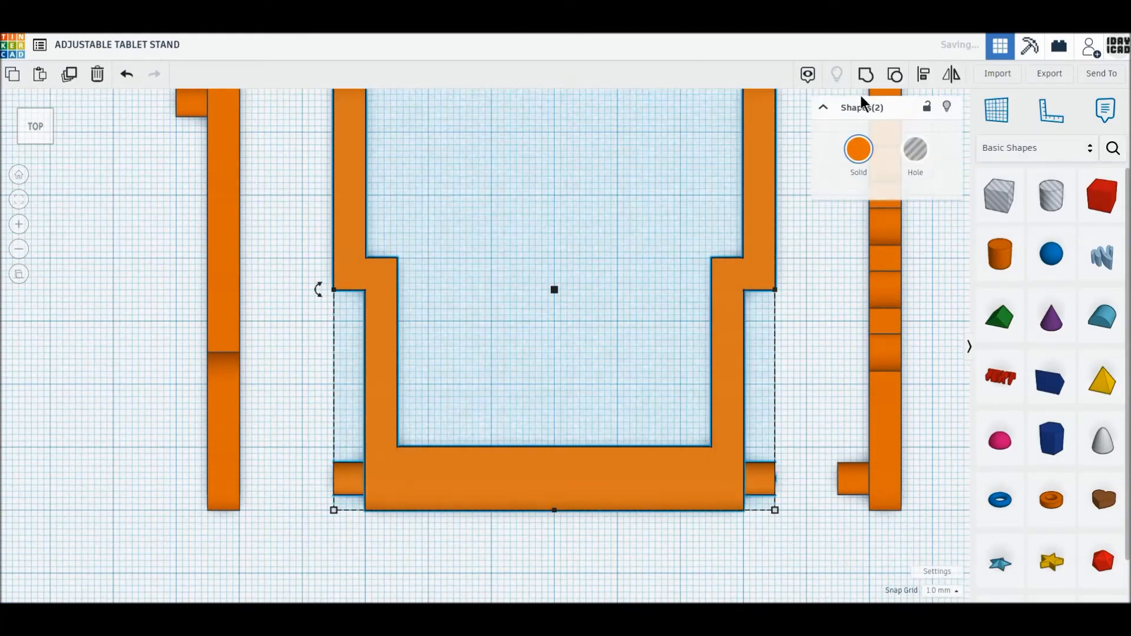
{"action": "left_click", "coordinate": [867, 76]}
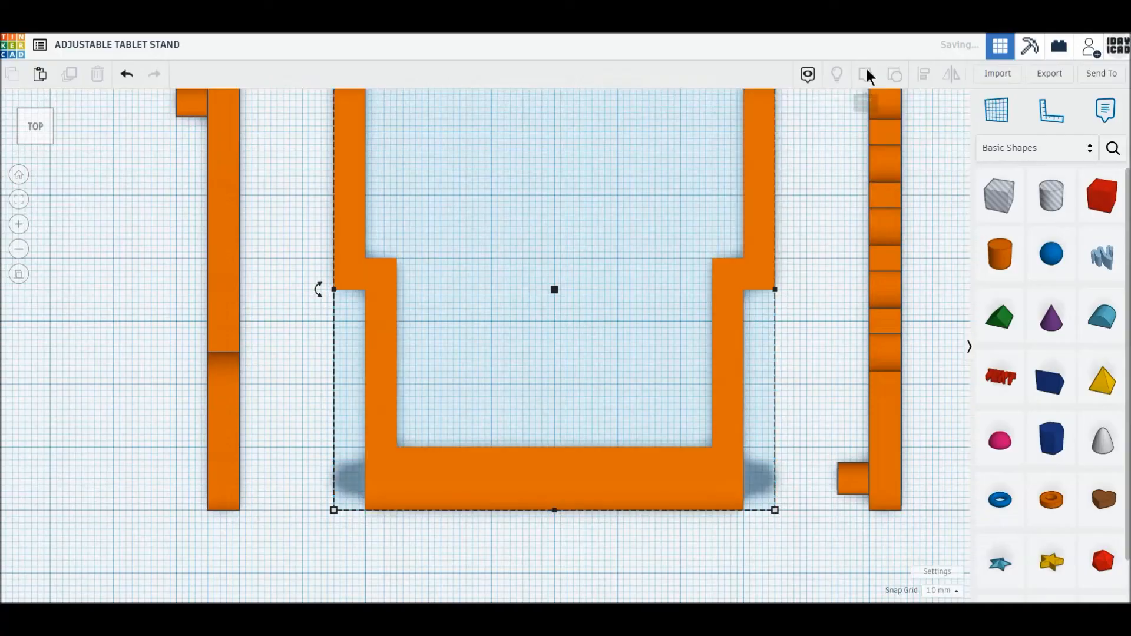
{"action": "scroll", "coordinate": [522, 349], "scroll_direction": "down", "scroll_amount": 2}
{"action": "right_click_drag", "start_coordinate": [503, 415], "coordinate": [627, 366]}
{"action": "scroll", "coordinate": [627, 365], "scroll_direction": "down", "scroll_amount": 2}
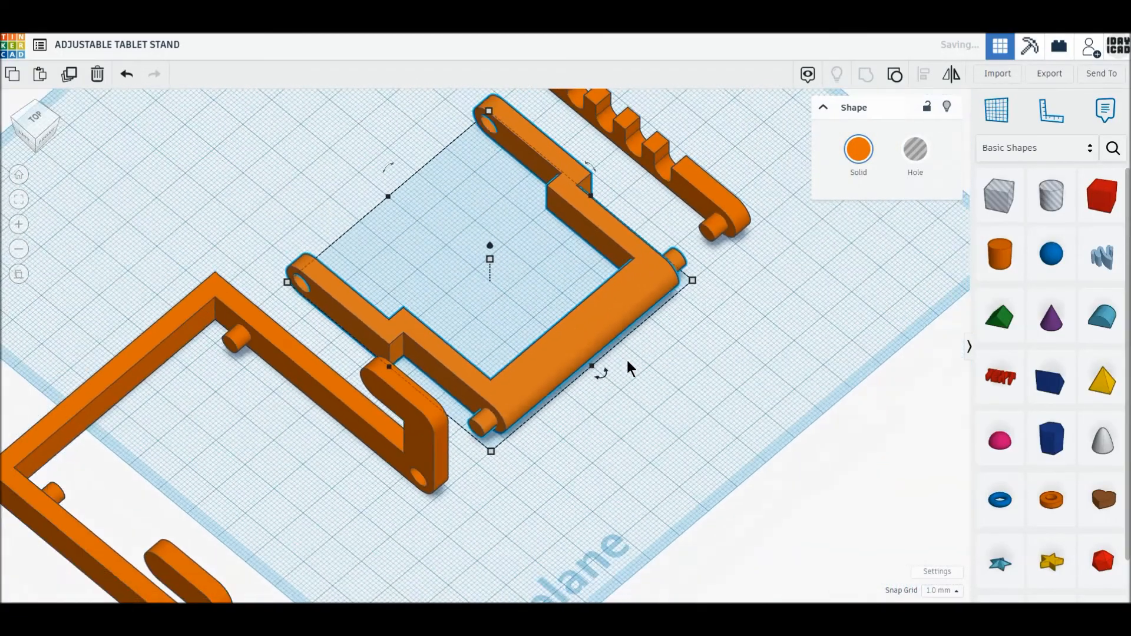
{"action": "scroll", "coordinate": [627, 365], "scroll_direction": "down", "scroll_amount": 3}
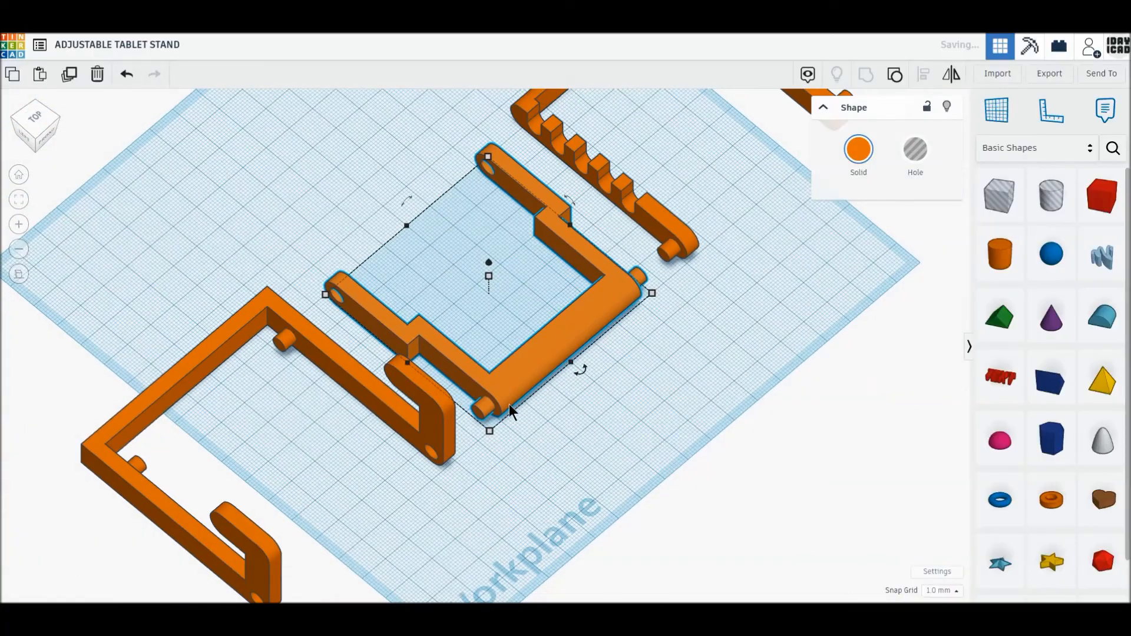
- Rotate the stepped U-shaped prop by 120° so it leans upright with its pin end down
{"action": "right_click_drag", "start_coordinate": [509, 405], "coordinate": [571, 367]}
{"action": "left_click_drag", "start_coordinate": [522, 207], "coordinate": [522, 207]}
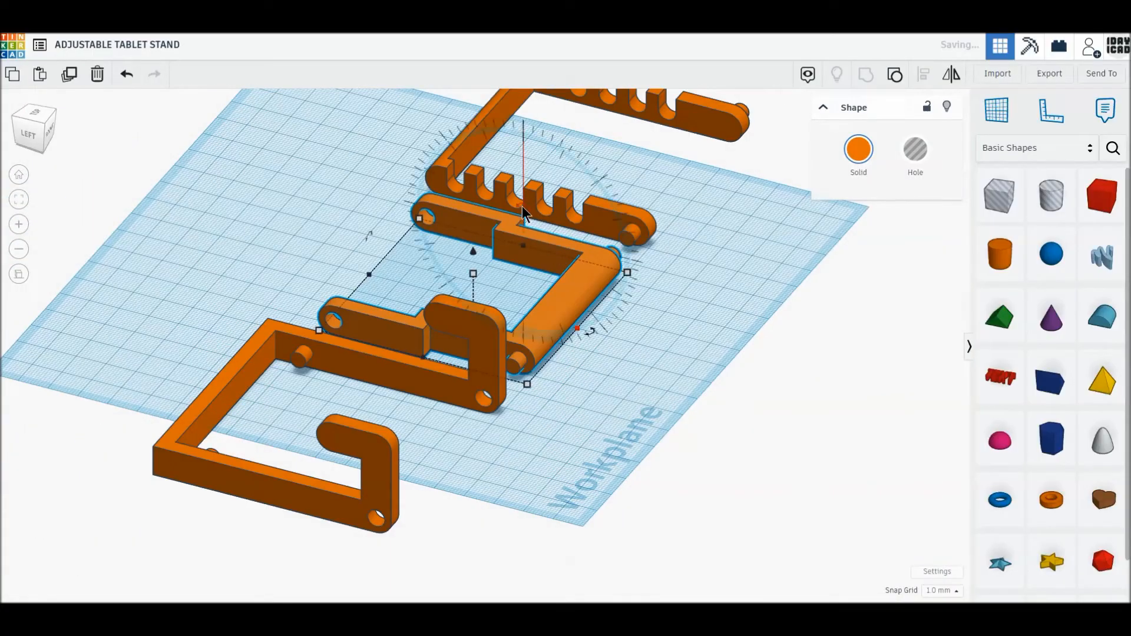
{"action": "left_click_drag", "start_coordinate": [566, 122], "coordinate": [678, 318]}
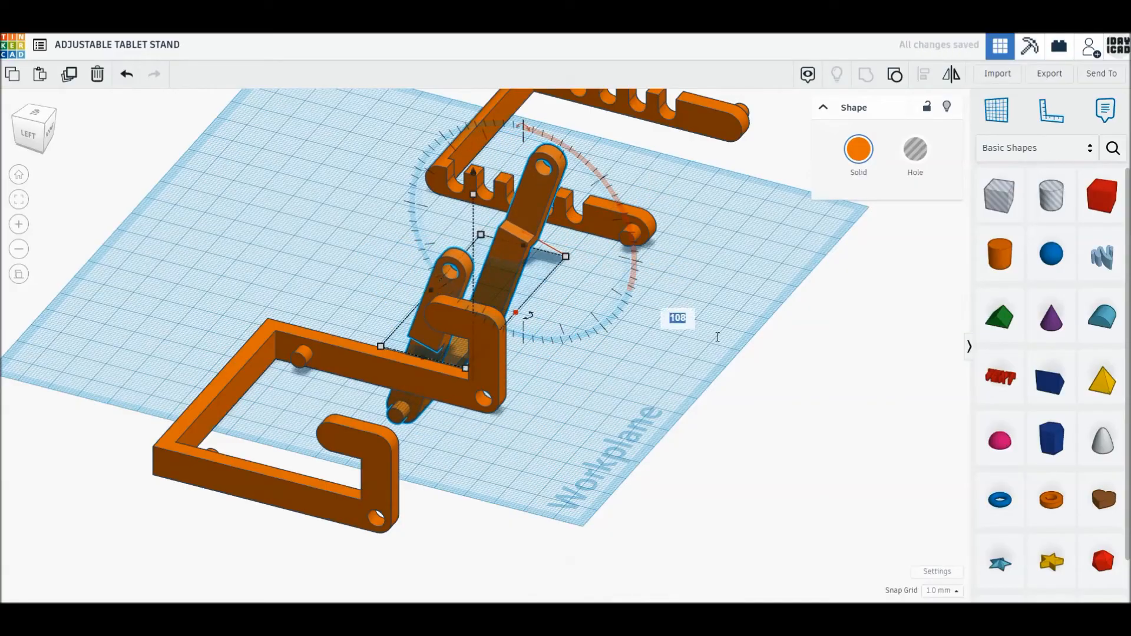
{"action": "type", "text": "120"}
{"action": "key", "text": "Return"}
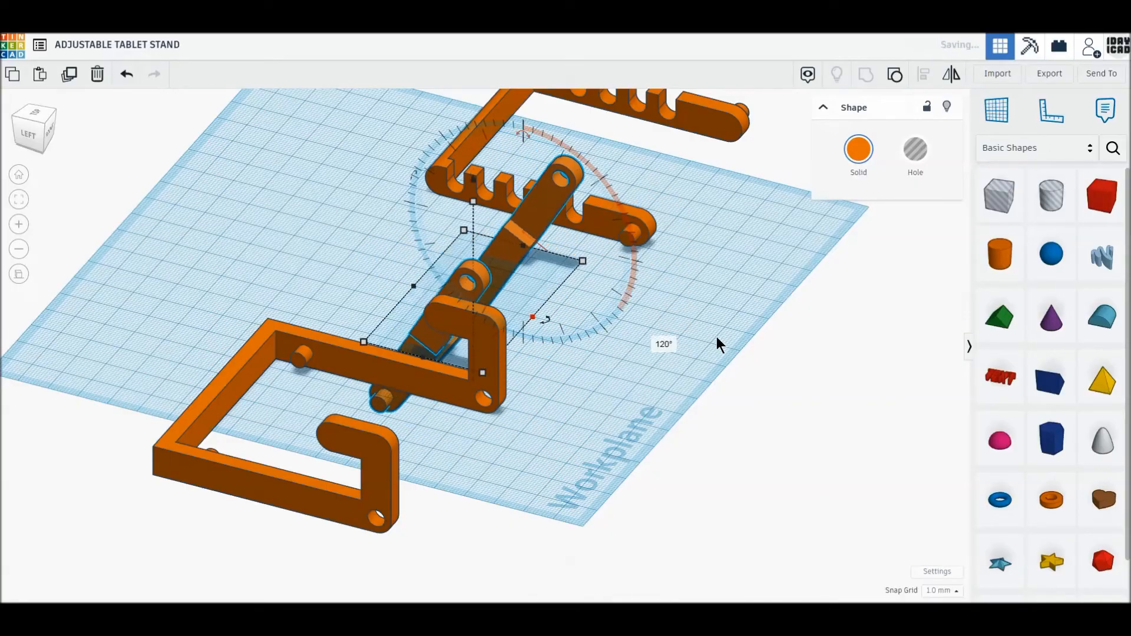
- Rotate the hooked U-shaped frame by 60° so its hooks sit at the lower end
{"action": "left_click", "coordinate": [457, 401]}
{"action": "left_click_drag", "start_coordinate": [389, 270], "coordinate": [504, 208]}
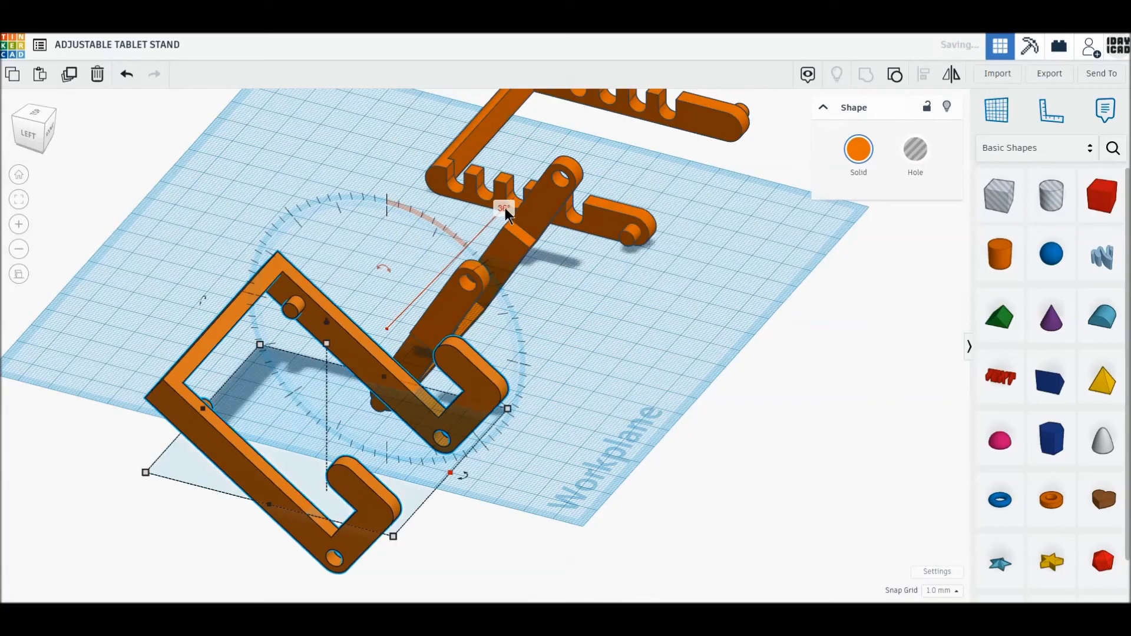
{"action": "type", "text": "60"}
{"action": "key", "text": "Return"}
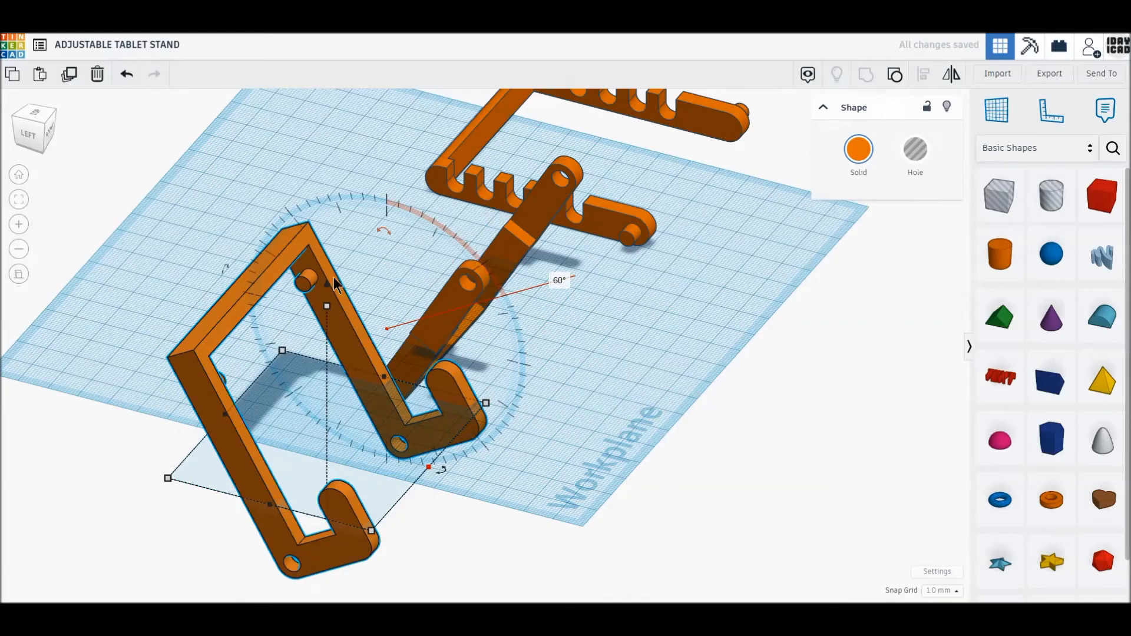
- Raise the tilted hooked frame to a height of 0 mm so it rests on the workplane
{"action": "left_click_drag", "start_coordinate": [327, 284], "coordinate": [327, 274]}
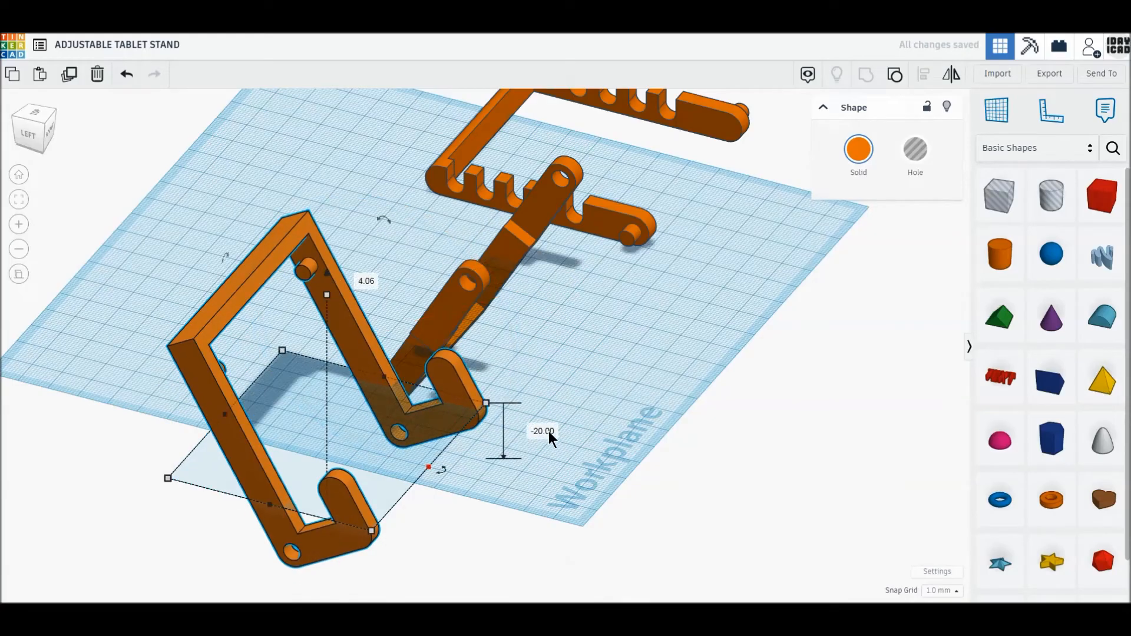
{"action": "type", "text": "0"}
{"action": "key", "text": "Return"}
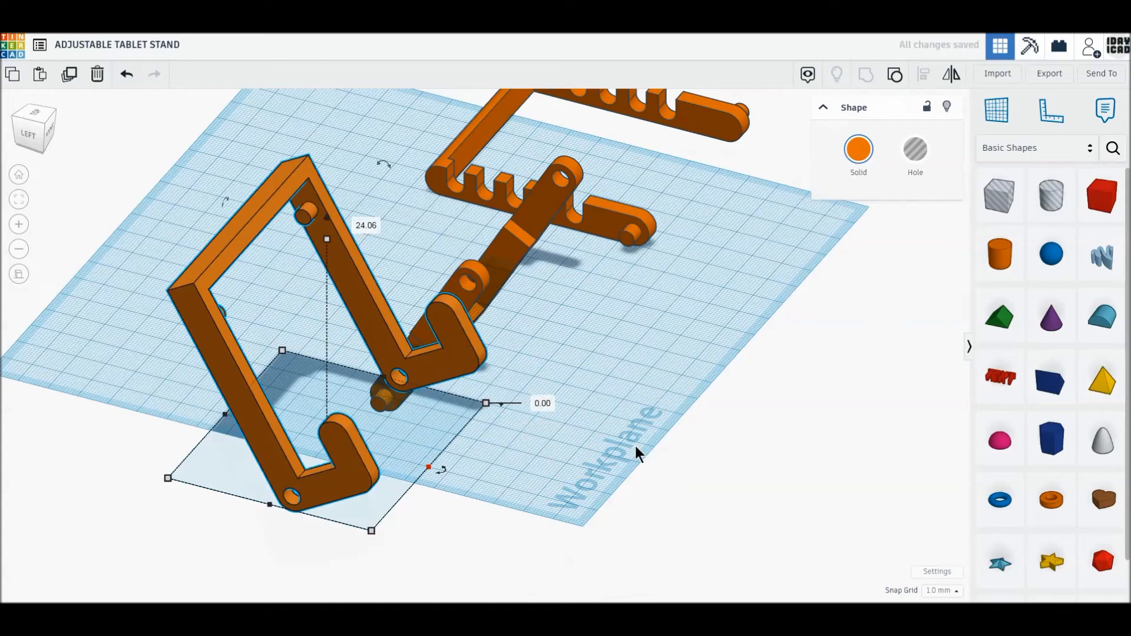
{"action": "left_click", "coordinate": [642, 380]}
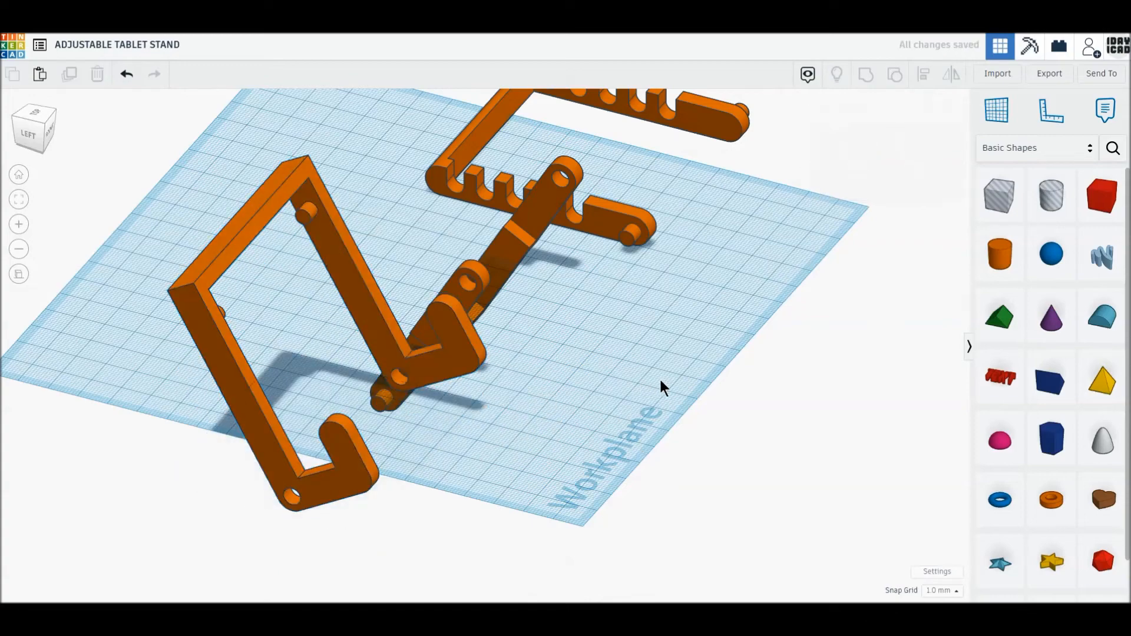
- Ungroup the slotted U-shaped support to access the box hole that cuts its opening
{"action": "right_click_drag", "start_coordinate": [665, 380], "coordinate": [722, 443]}
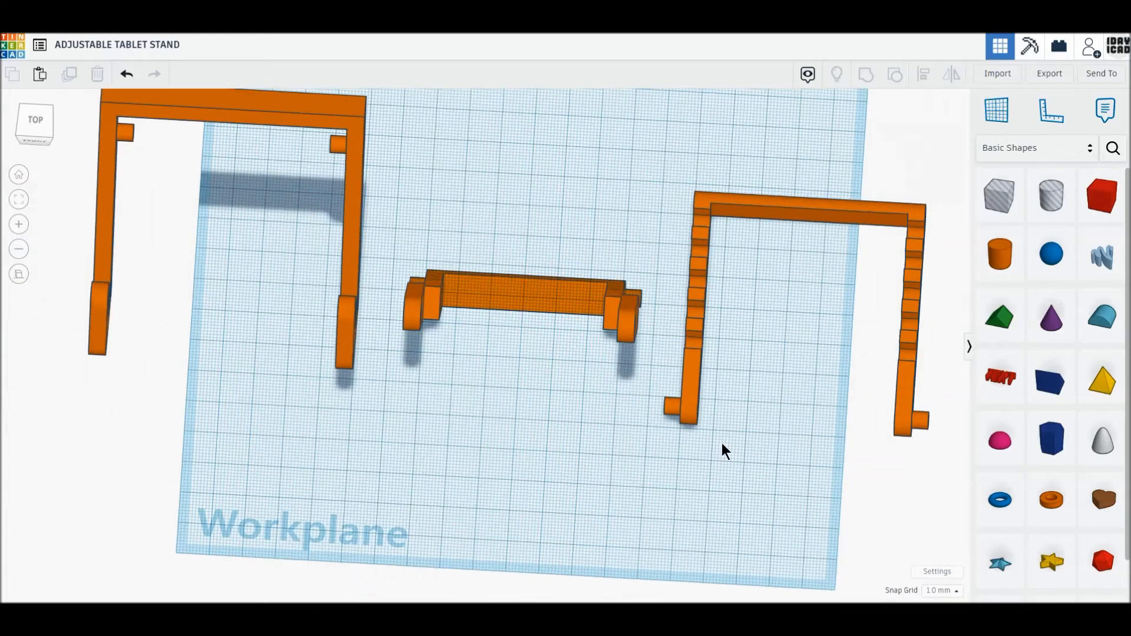
{"action": "middle_click_drag", "start_coordinate": [722, 443], "coordinate": [591, 470]}
{"action": "left_click", "coordinate": [34, 115]}
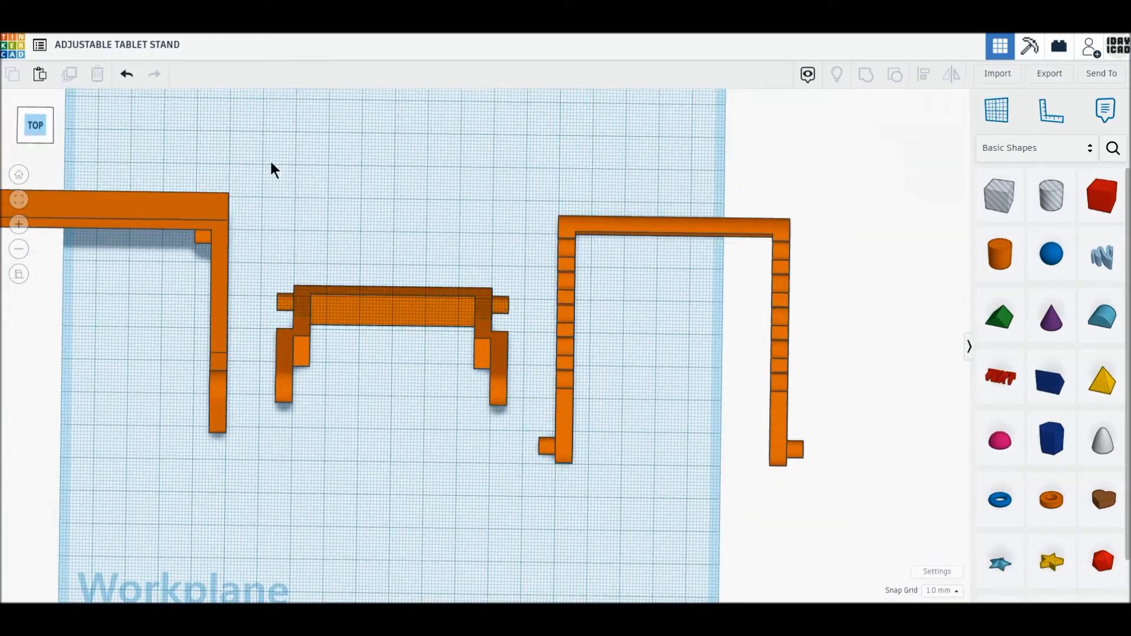
{"action": "left_click", "coordinate": [586, 230]}
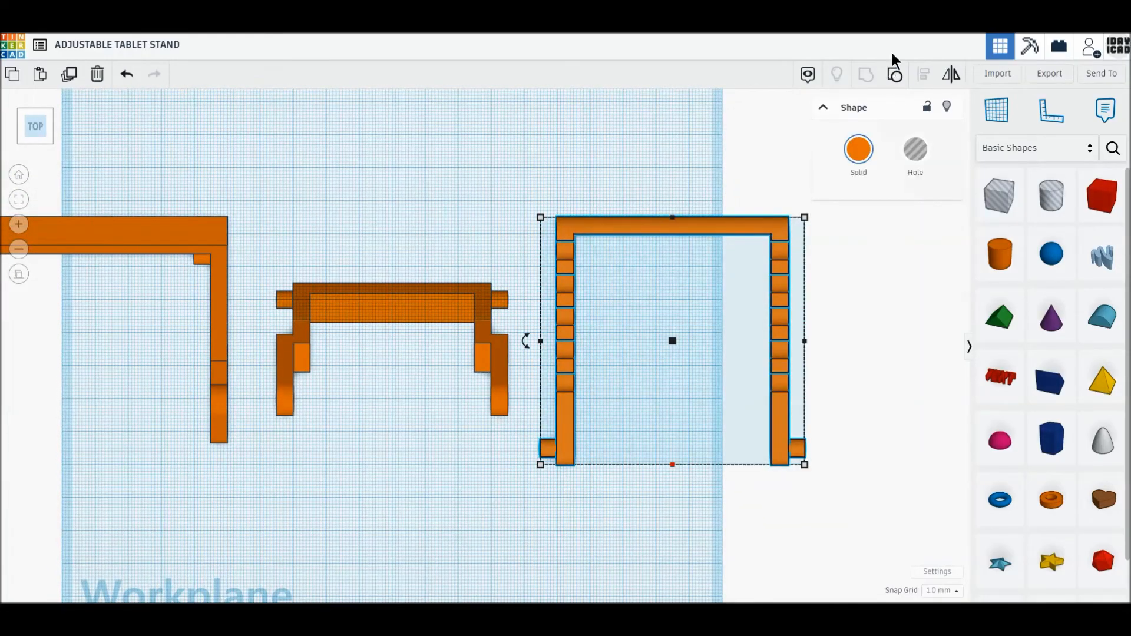
{"action": "left_click", "coordinate": [898, 77]}
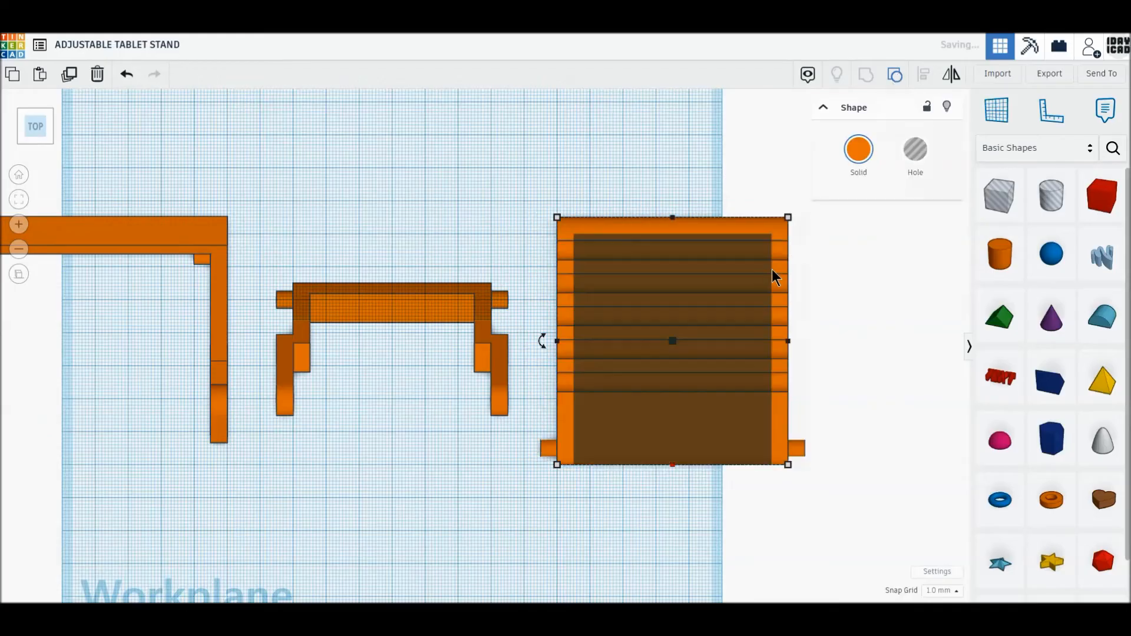
{"action": "left_click", "coordinate": [714, 490]}
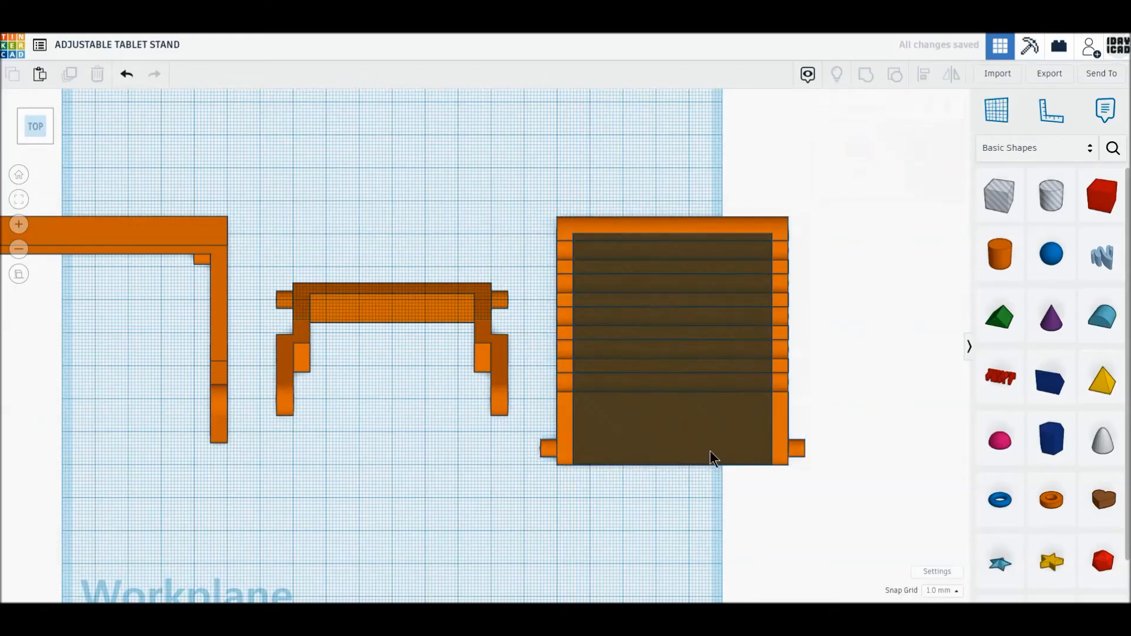
- Shorten the box hole to 65 mm and regroup the parts, closing the slotted support with a bar at its pin end
{"action": "left_click", "coordinate": [710, 447]}
{"action": "left_click_drag", "start_coordinate": [672, 467], "coordinate": [670, 451]}
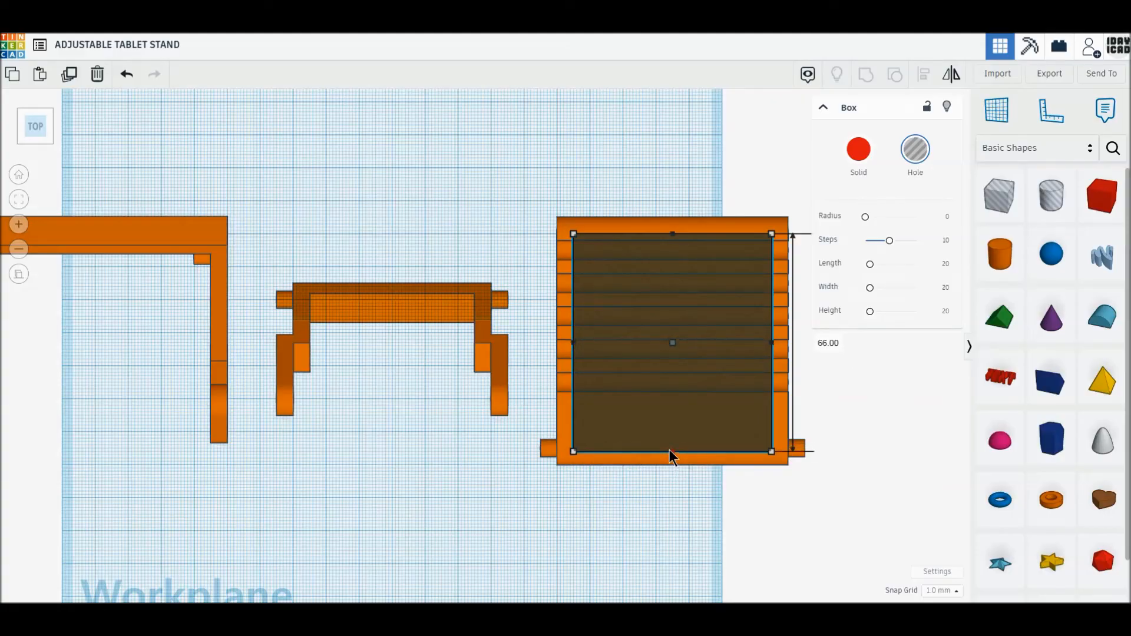
{"action": "left_click_drag", "start_coordinate": [670, 449], "coordinate": [673, 447]}
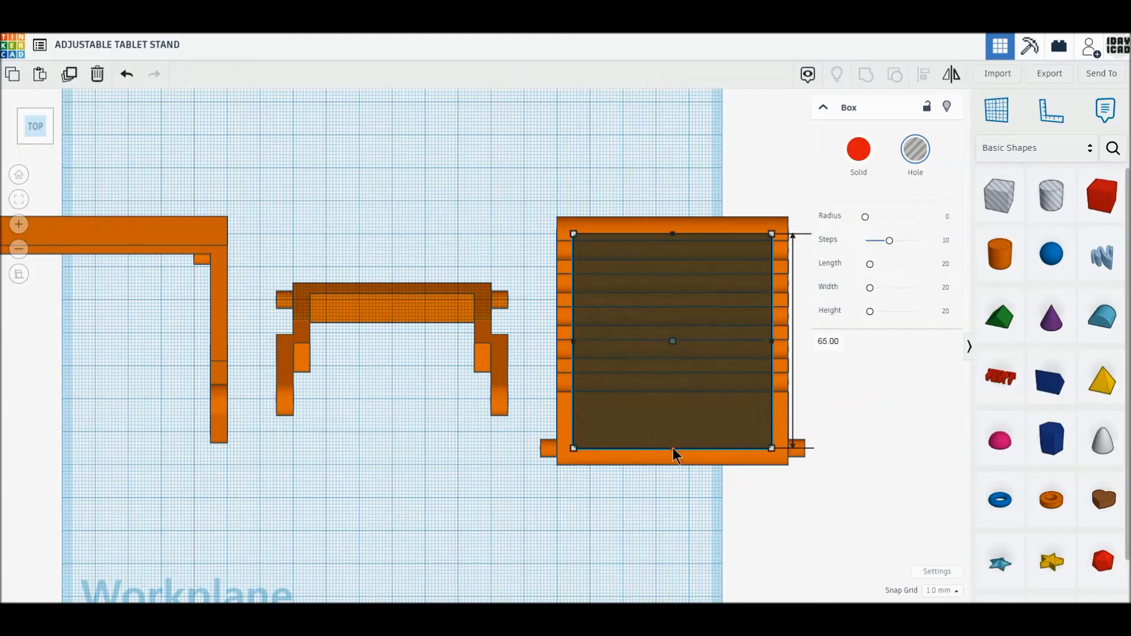
{"action": "left_click_drag", "start_coordinate": [569, 198], "coordinate": [569, 198]}
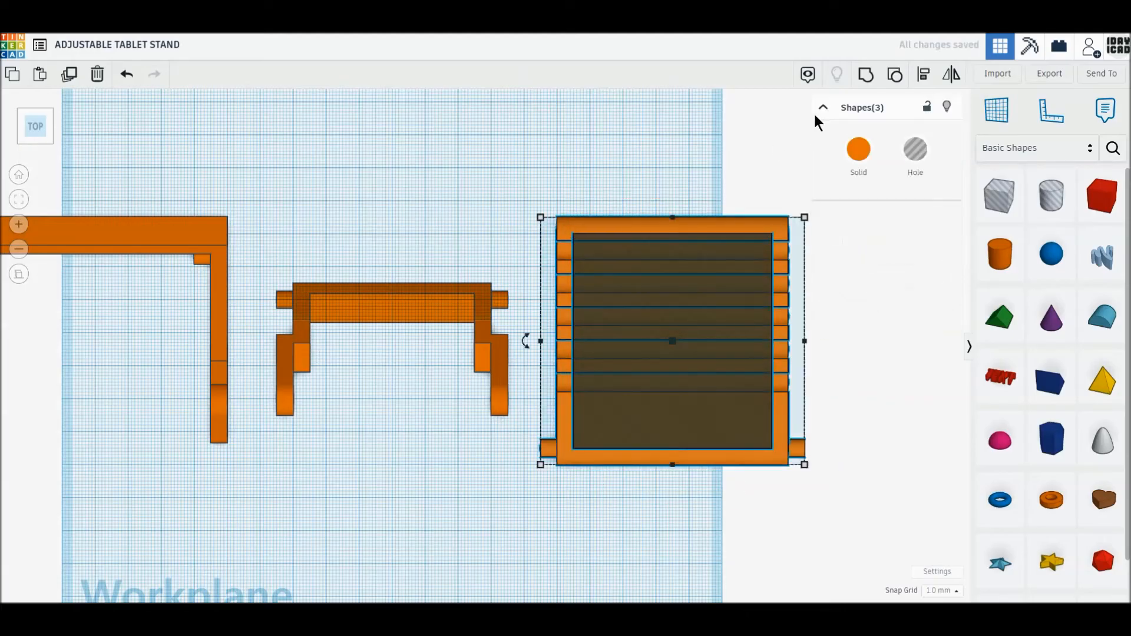
{"action": "left_click", "coordinate": [863, 82]}
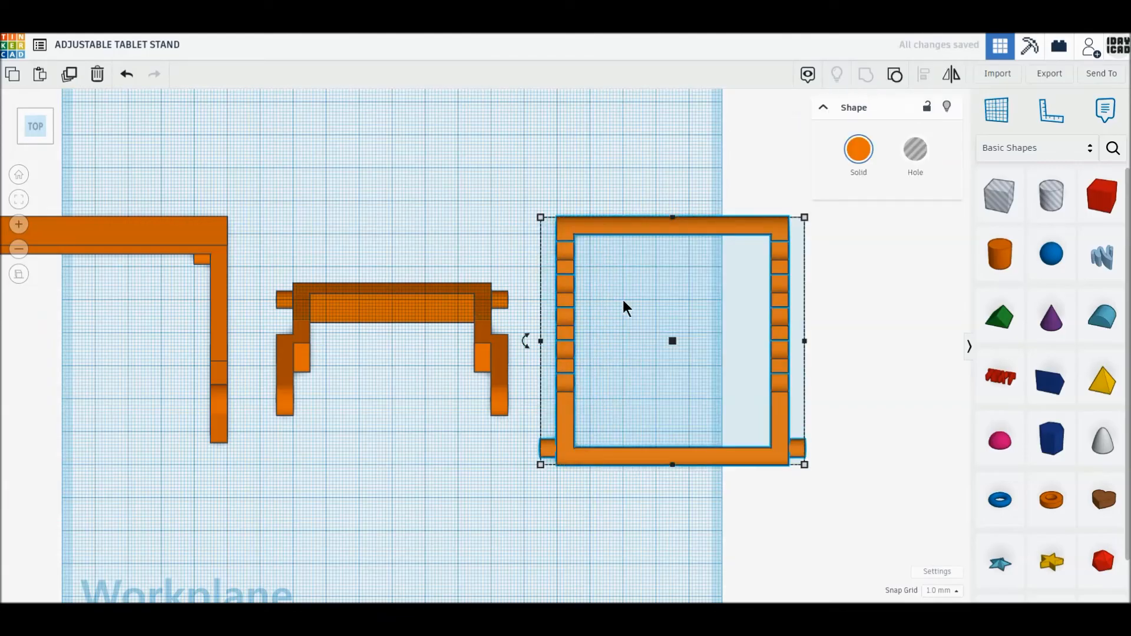
- Raise the tilted prop to a height of 0 mm so it rests on the workplane
{"action": "left_click", "coordinate": [21, 131]}
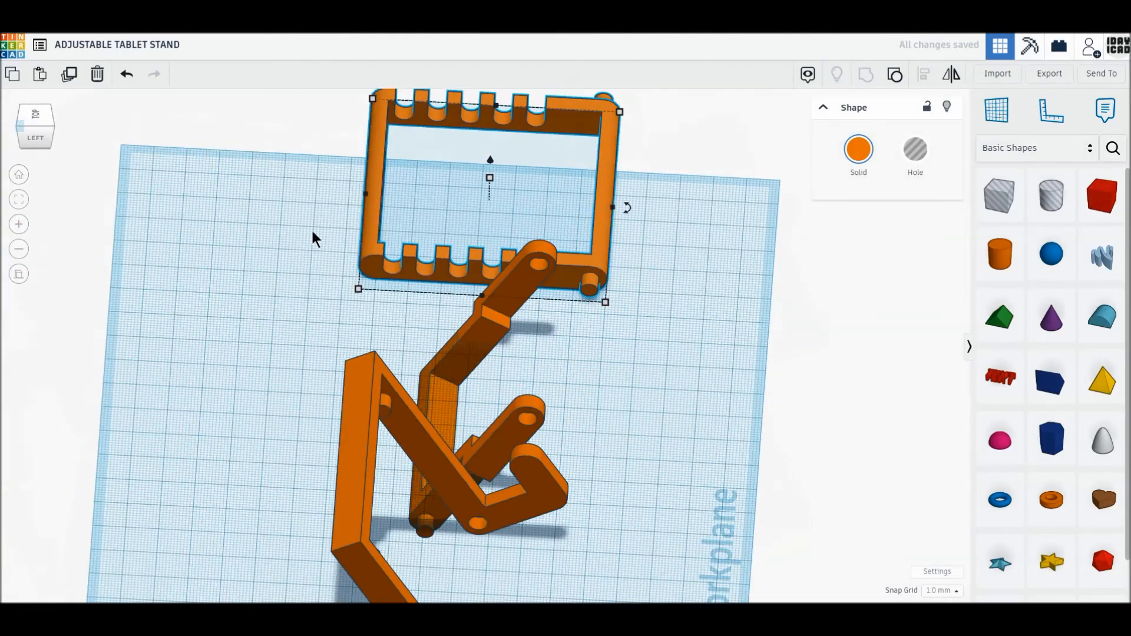
{"action": "left_click", "coordinate": [36, 138]}
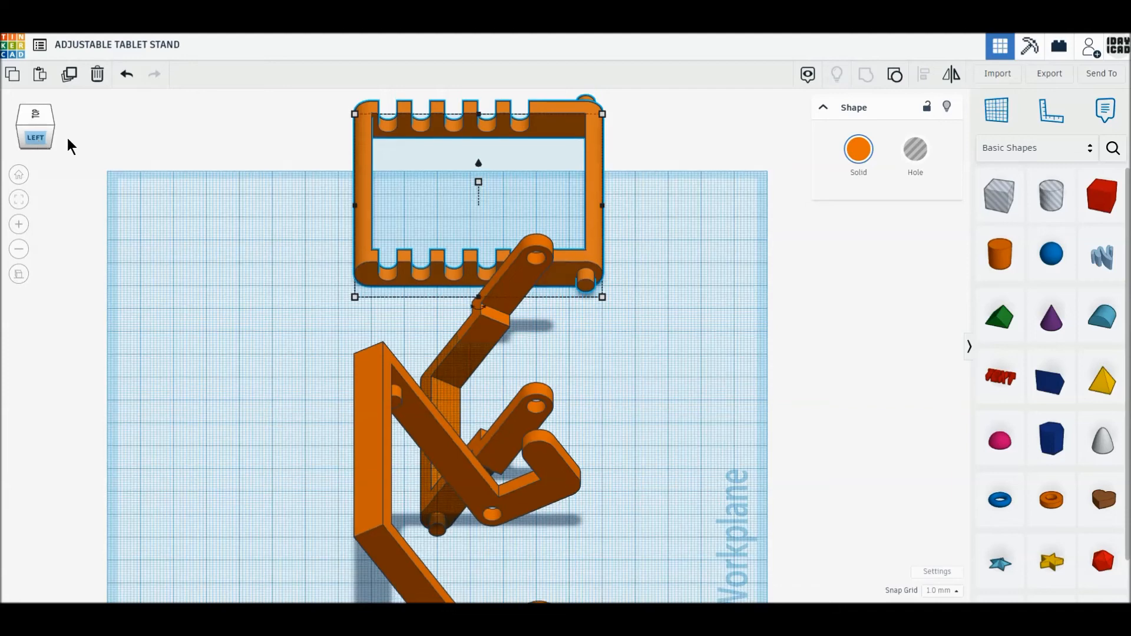
{"action": "left_click", "coordinate": [459, 372]}
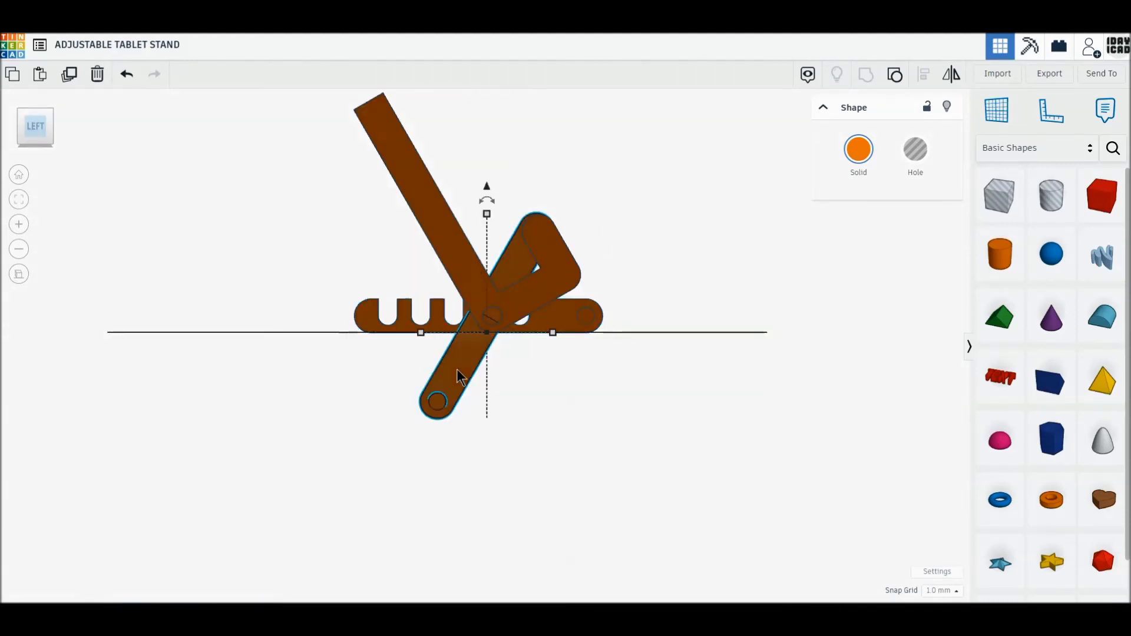
{"action": "left_click_drag", "start_coordinate": [487, 181], "coordinate": [488, 169]}
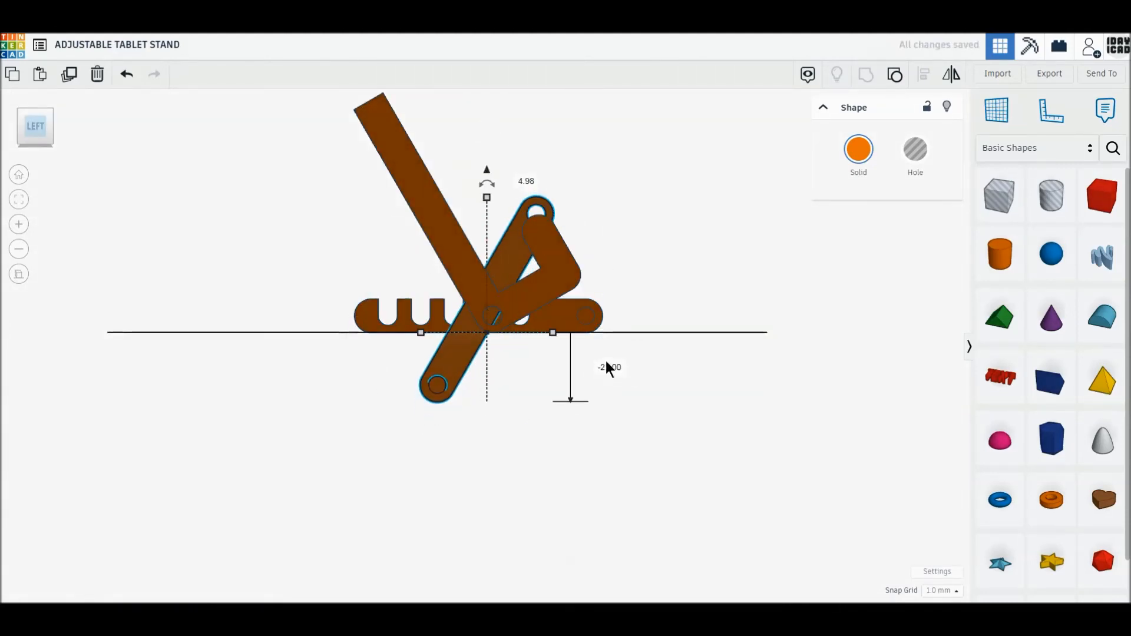
{"action": "type", "text": "0"}
{"action": "key", "text": "Return"}
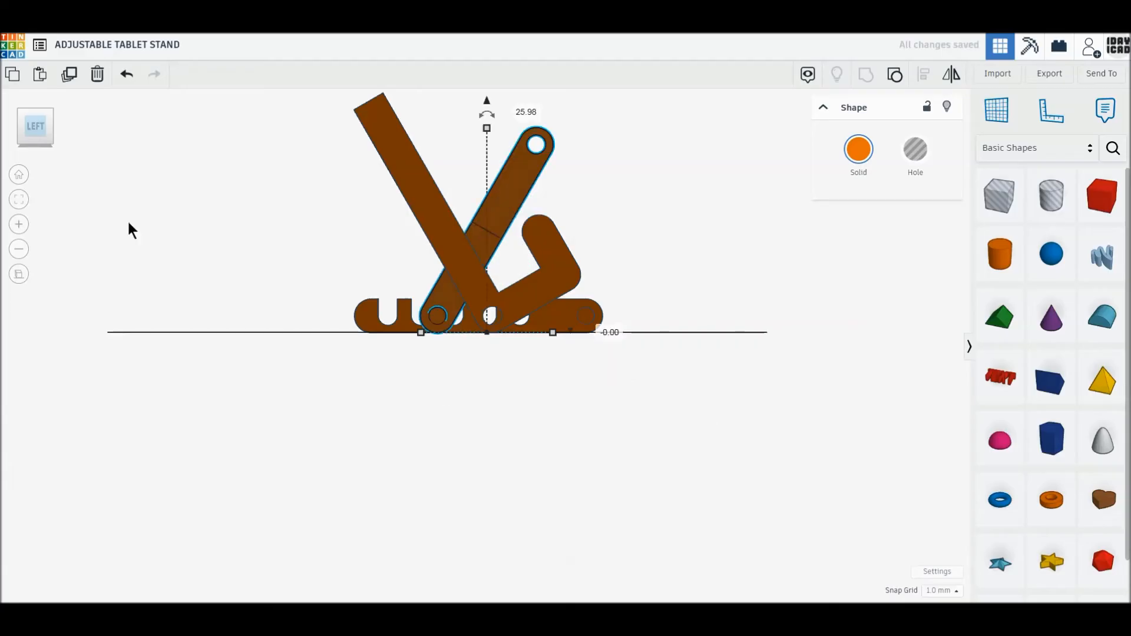
- Align the hooked frame, prop and slotted base on their common centre line across the width
{"action": "left_click", "coordinate": [36, 103]}
{"action": "left_click_drag", "start_coordinate": [237, 204], "coordinate": [635, 579]}
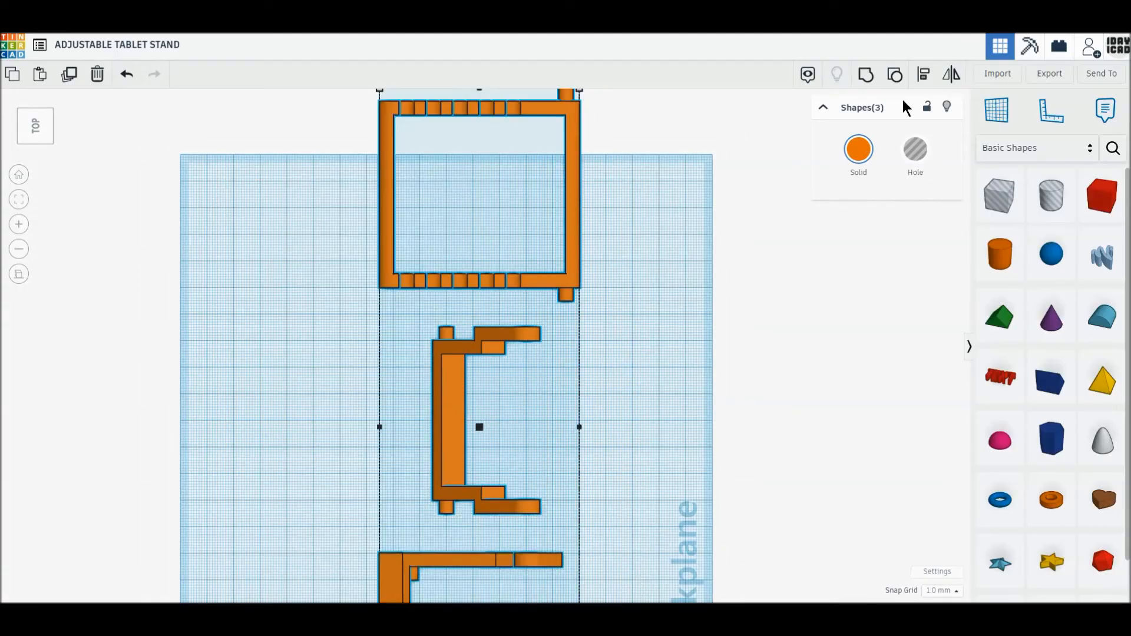
{"action": "left_click", "coordinate": [922, 75]}
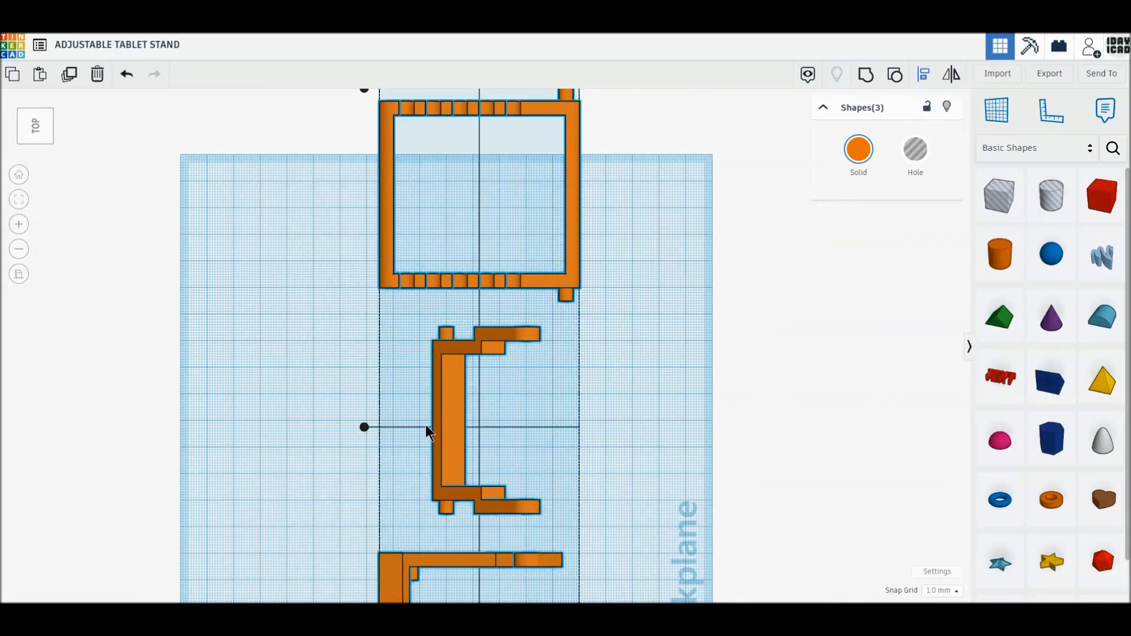
{"action": "left_click", "coordinate": [364, 426]}
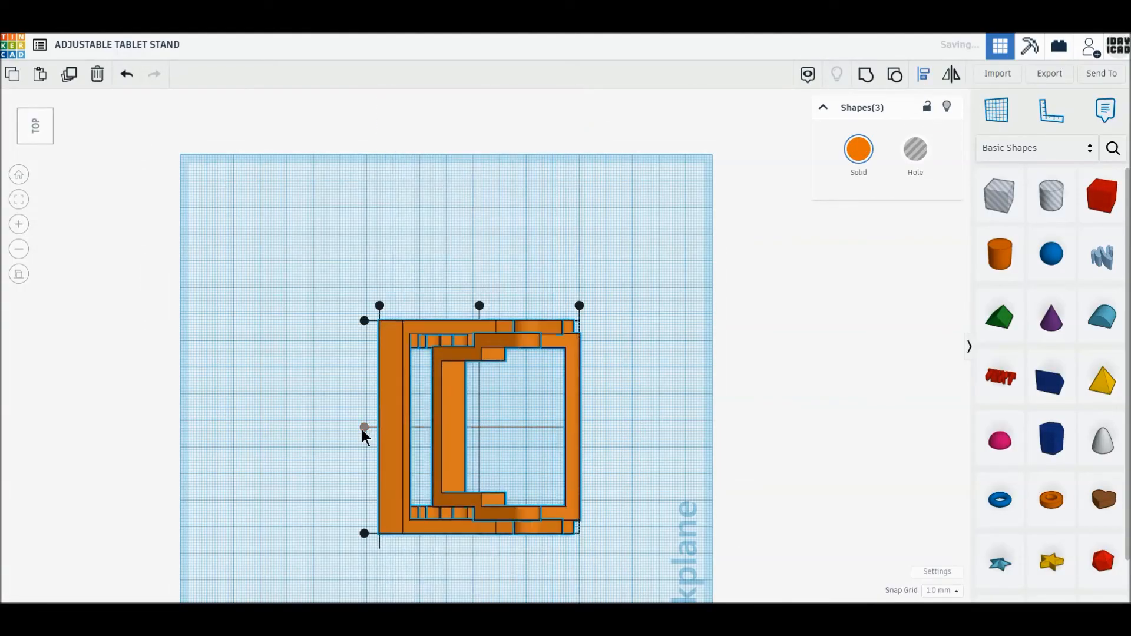
{"action": "left_click", "coordinate": [33, 151]}
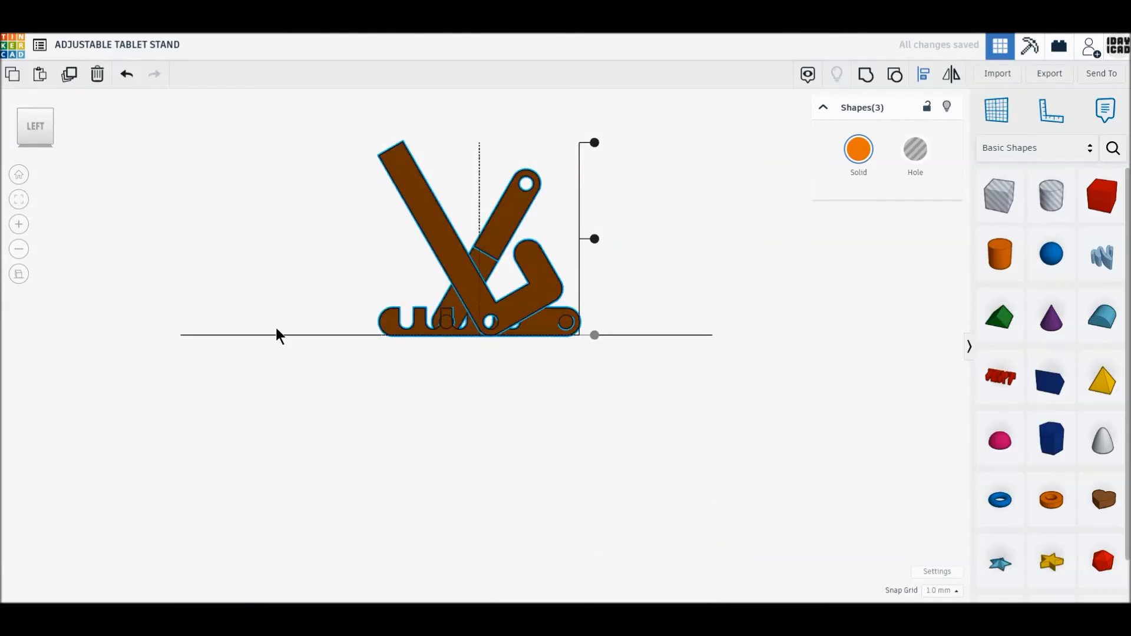
{"action": "left_click", "coordinate": [383, 337]}
- Slide the hooked frame along the base until its pin holes line up with the base's hinge pins
{"action": "scroll", "coordinate": [383, 337], "scroll_direction": "up", "scroll_amount": 5}
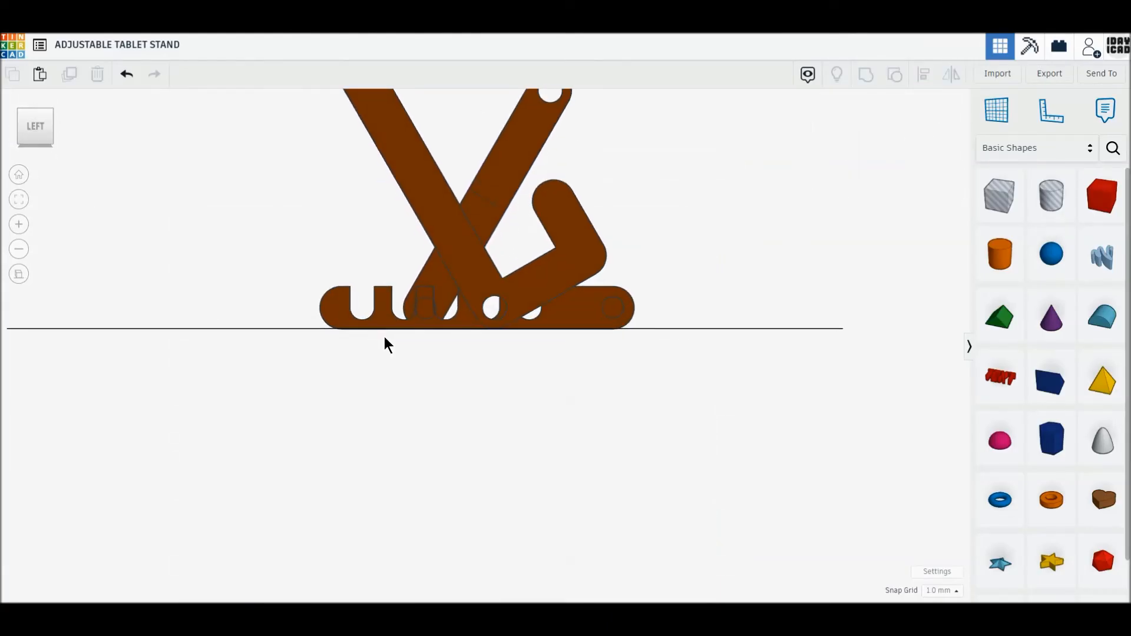
{"action": "scroll", "coordinate": [384, 337], "scroll_direction": "up", "scroll_amount": 2}
{"action": "middle_click_drag", "start_coordinate": [405, 287], "coordinate": [409, 457]}
{"action": "left_click_drag", "start_coordinate": [478, 428], "coordinate": [622, 424]}
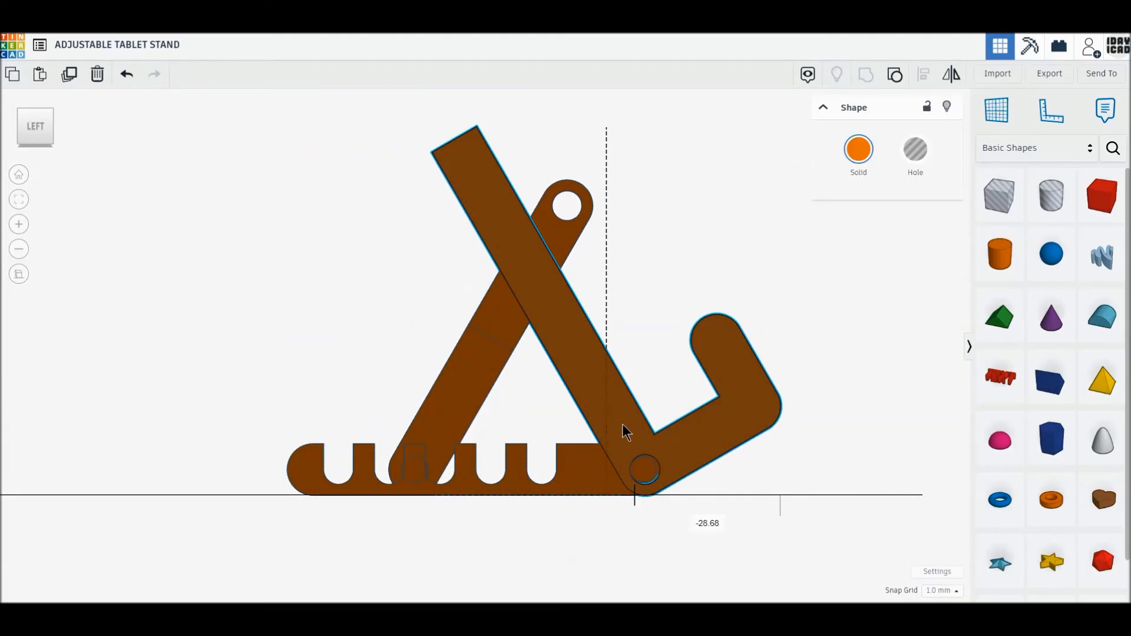
{"action": "left_click", "coordinate": [583, 479]}
{"action": "key", "text": "Right"}
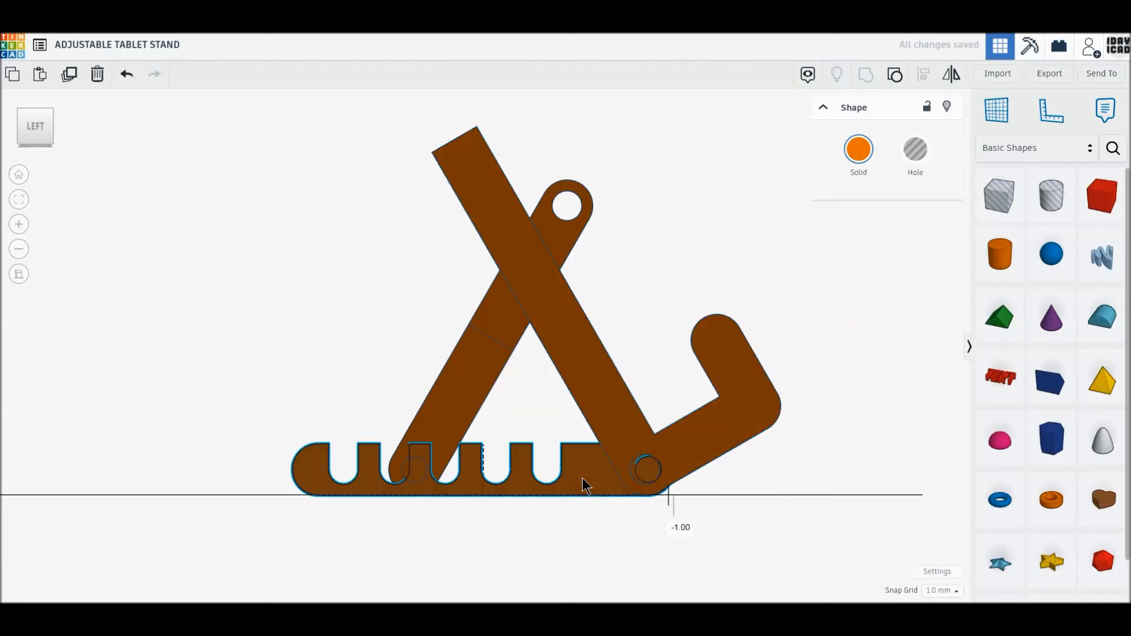
{"action": "key", "text": "Left"}
- Move the prop 15 mm back so its pins sit in the rearmost slots, and shift the hooked frame 0.52 mm back
{"action": "left_click", "coordinate": [470, 419]}
{"action": "left_click_drag", "start_coordinate": [448, 405], "coordinate": [373, 404]}
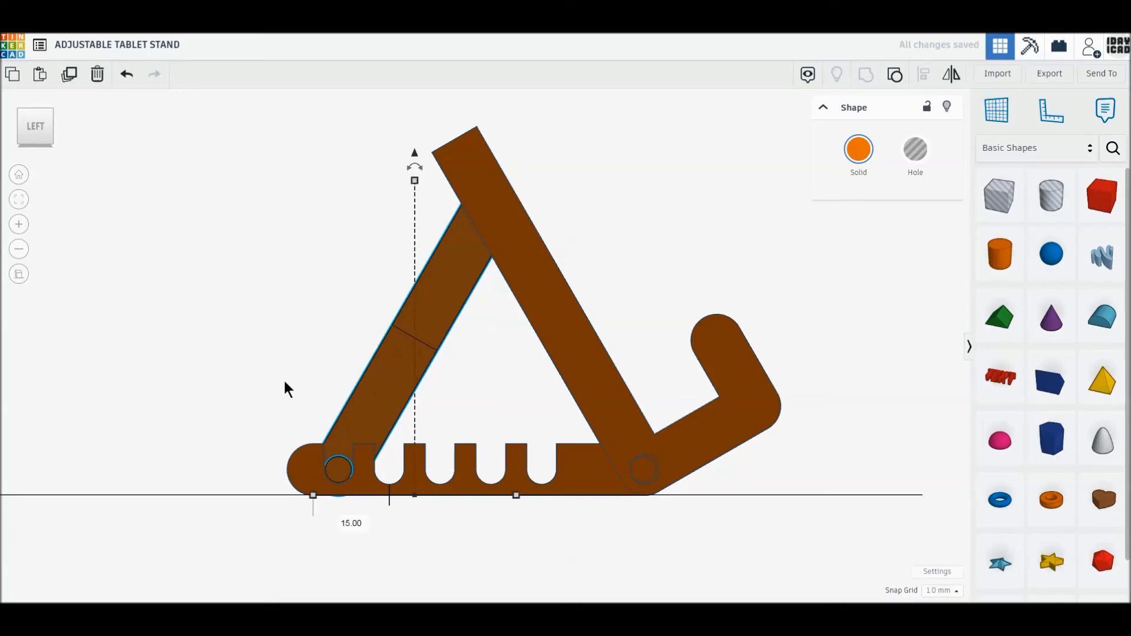
{"action": "left_click", "coordinate": [709, 510]}
{"action": "left_click_drag", "start_coordinate": [452, 163], "coordinate": [448, 163]}
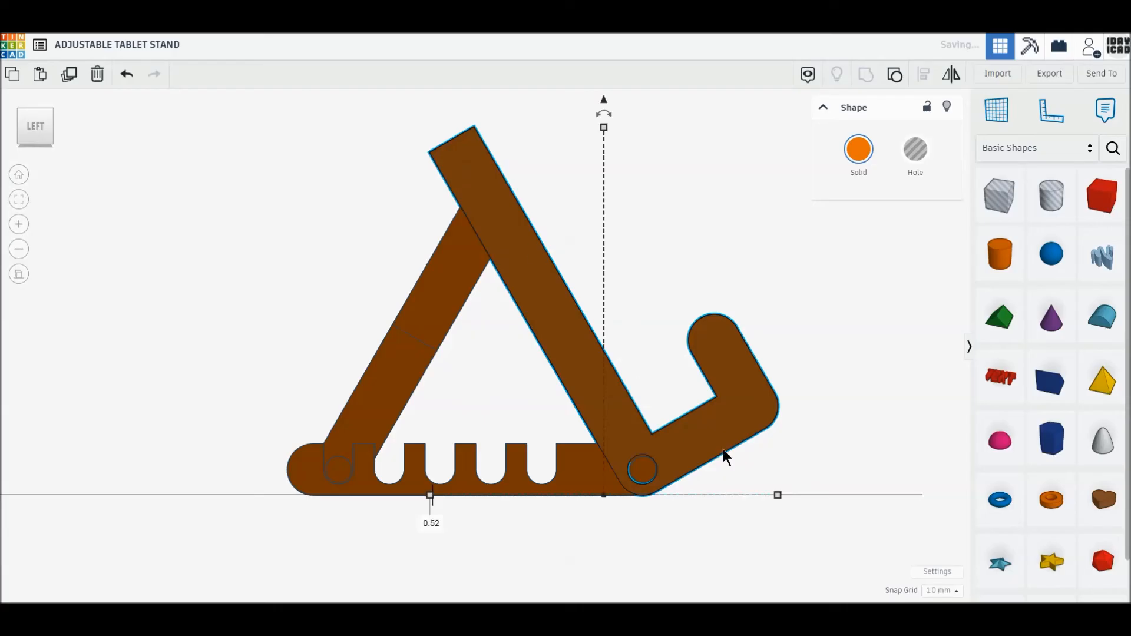
{"action": "left_click", "coordinate": [811, 448]}
- Recolour the hooked frame red
{"action": "right_click_drag", "start_coordinate": [812, 446], "coordinate": [449, 210]}
{"action": "left_click", "coordinate": [449, 210]}
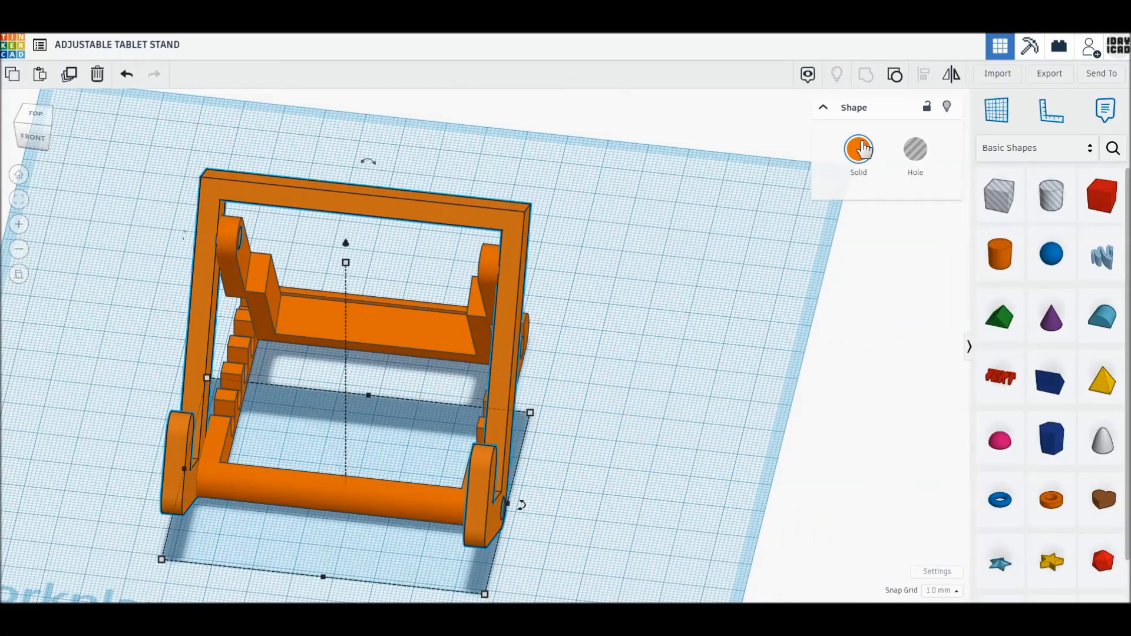
{"action": "left_click", "coordinate": [859, 149]}
{"action": "left_click", "coordinate": [846, 258]}
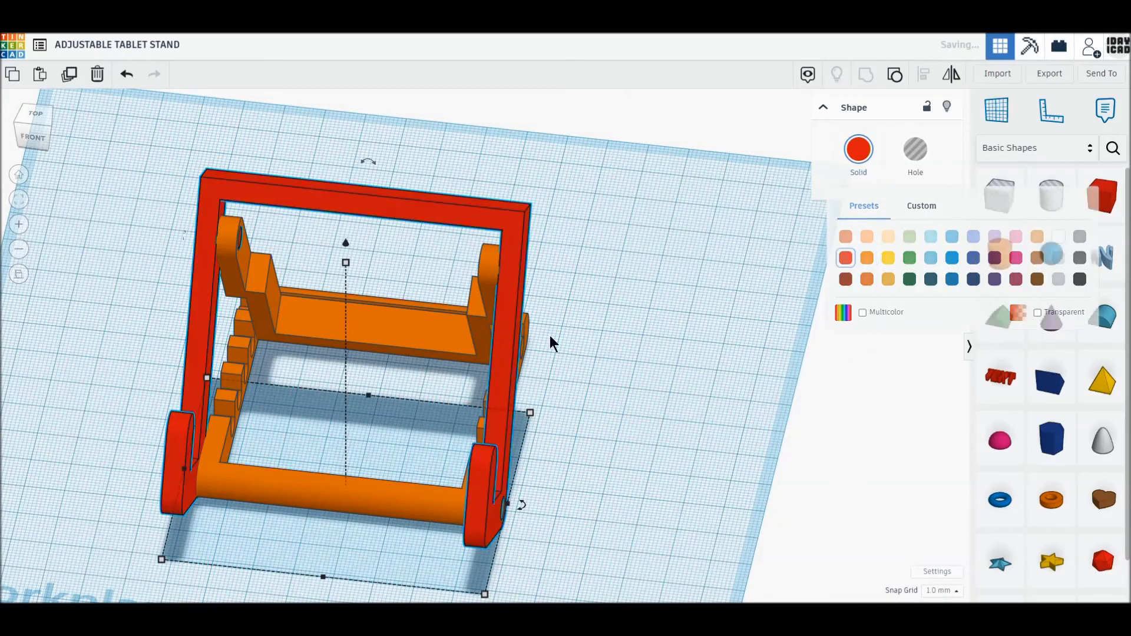
- Recolour the stepped prop yellow
{"action": "left_click", "coordinate": [490, 342]}
{"action": "left_click", "coordinate": [859, 149]}
{"action": "left_click", "coordinate": [891, 258]}
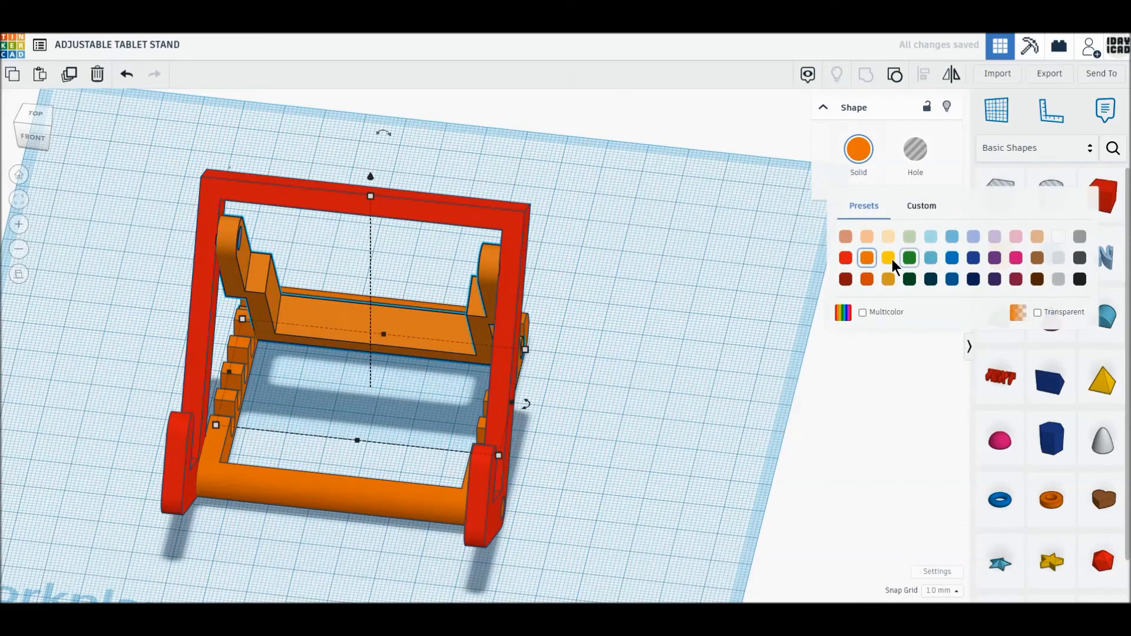
- Recolour the slotted base green
{"action": "left_click", "coordinate": [397, 468]}
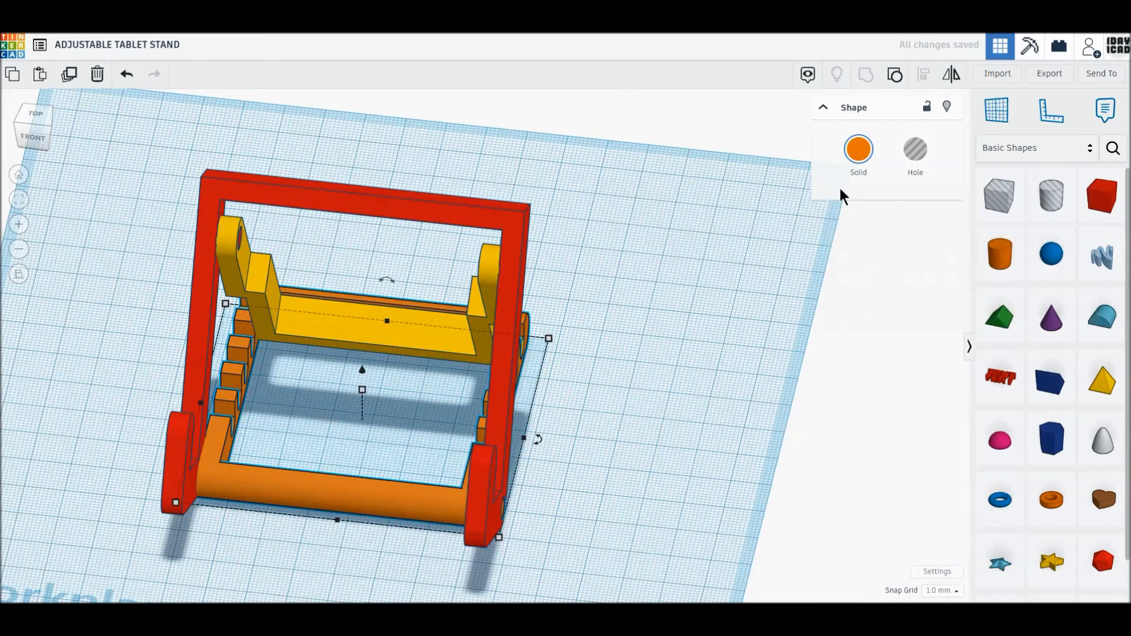
{"action": "left_click", "coordinate": [859, 149]}
{"action": "left_click", "coordinate": [910, 258]}
{"action": "left_click", "coordinate": [660, 405]}
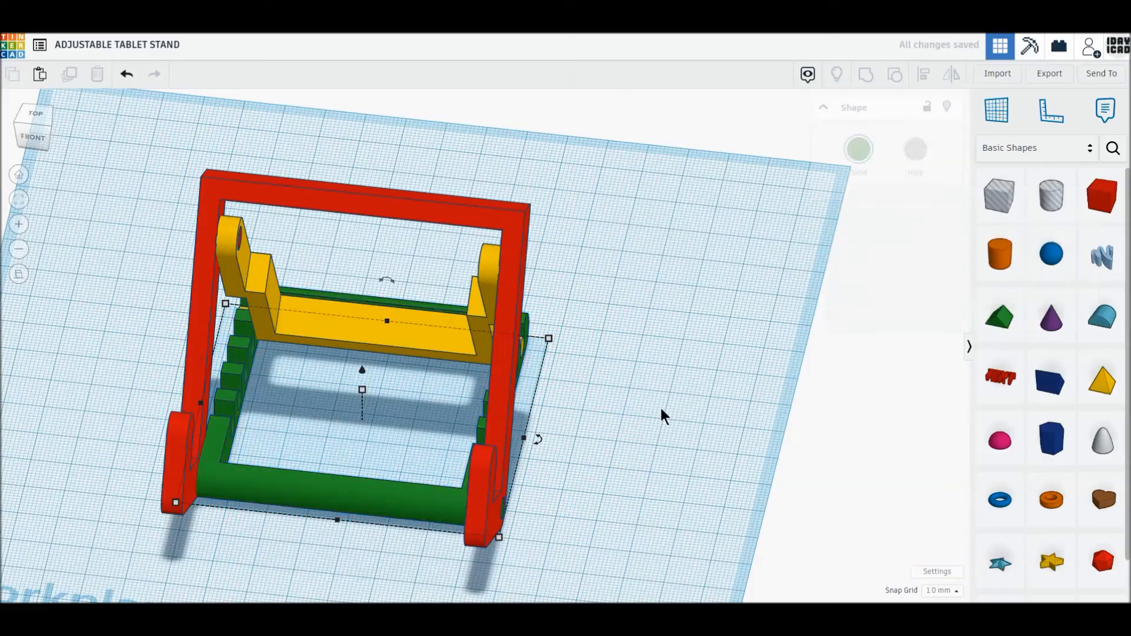
- Place a box beside the stand as a dummy tablet and set its footprint to 150 mm wide by 12 mm deep
{"action": "scroll", "coordinate": [648, 415], "scroll_direction": "down", "scroll_amount": 1}
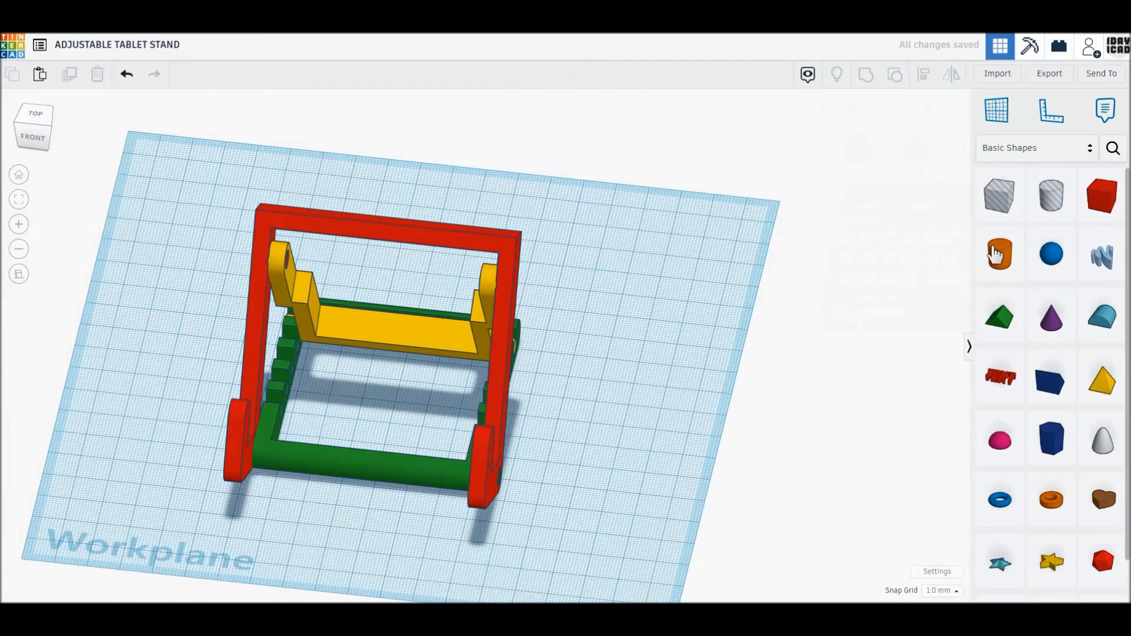
{"action": "left_click_drag", "start_coordinate": [1102, 196], "coordinate": [614, 468]}
{"action": "left_click", "coordinate": [613, 468]}
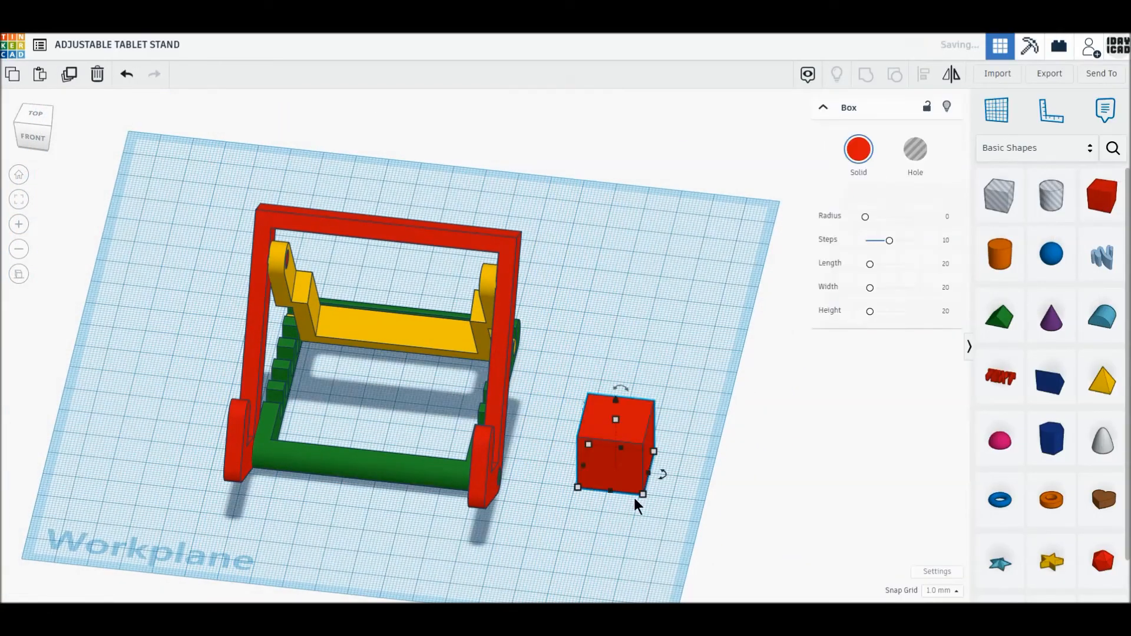
{"action": "left_click_drag", "start_coordinate": [642, 493], "coordinate": [688, 481]}
{"action": "left_click", "coordinate": [716, 472]}
{"action": "type", "text": "12"}
{"action": "key", "text": "Return"}
{"action": "left_click", "coordinate": [612, 509]}
{"action": "type", "text": "150"}
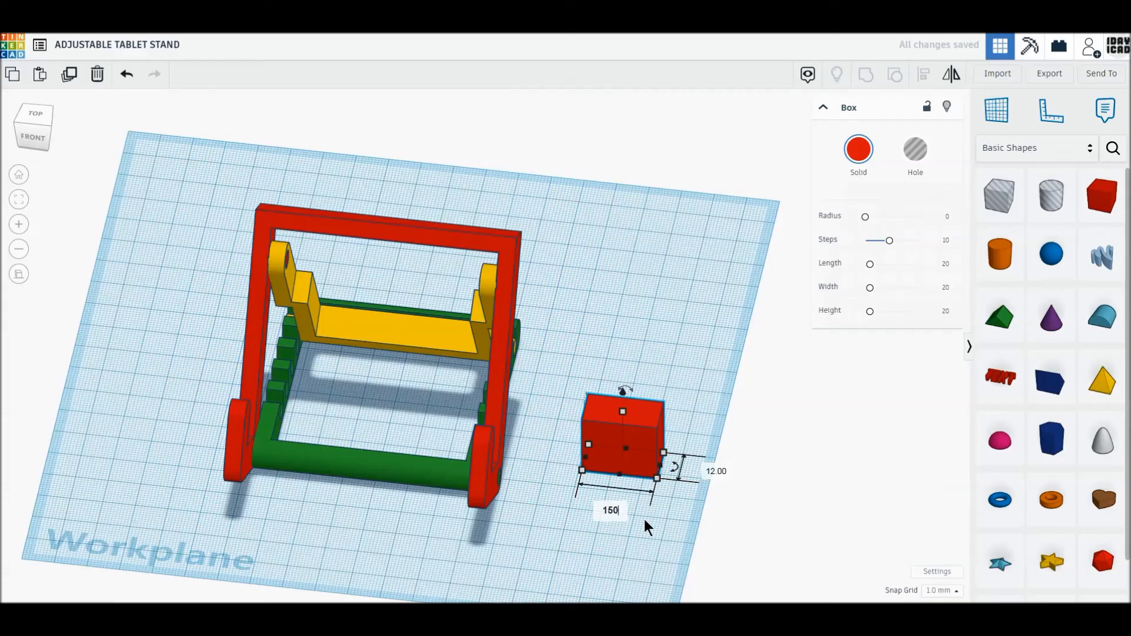
{"action": "key", "text": "Return"}
- Set the box's height to 100 mm and recolour it light grey
{"action": "left_click", "coordinate": [899, 462]}
{"action": "type", "text": "100"}
{"action": "key", "text": "Return"}
{"action": "left_click", "coordinate": [858, 150]}
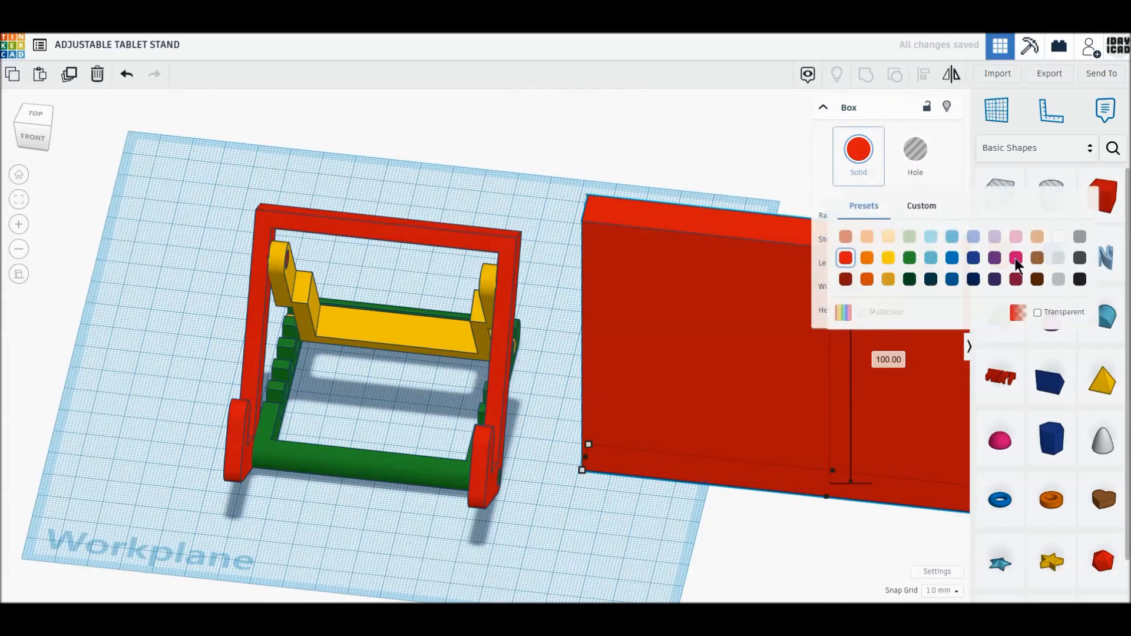
{"action": "left_click", "coordinate": [1060, 258]}
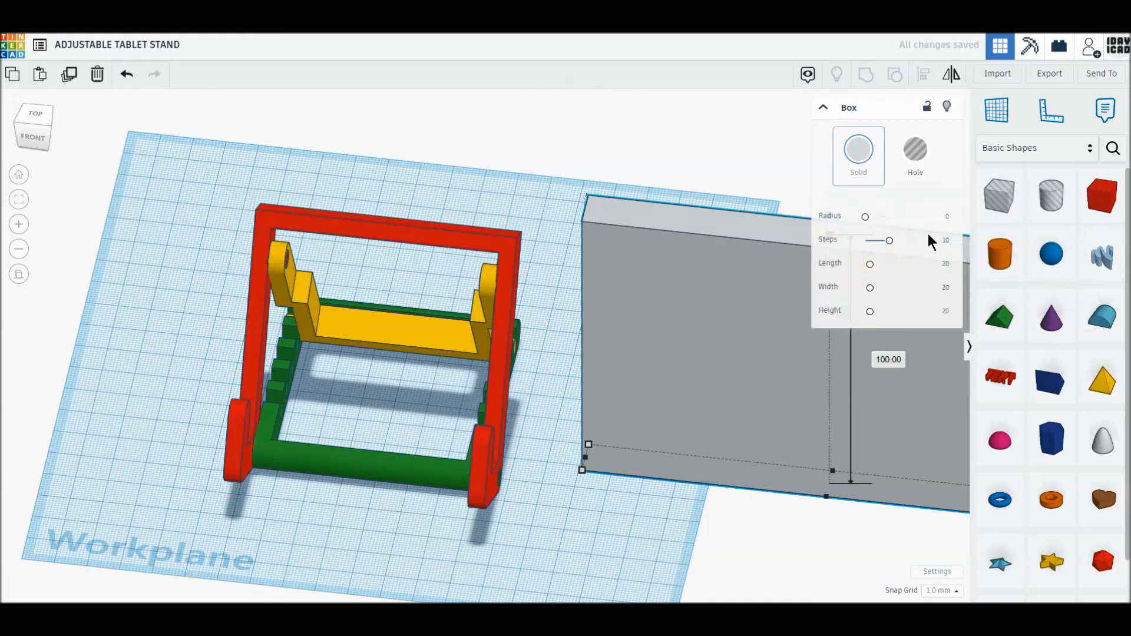
- Round the grey box's edges with a radius of 1
{"action": "left_click", "coordinate": [947, 217]}
{"action": "type", "text": "1"}
{"action": "key", "text": "Return"}
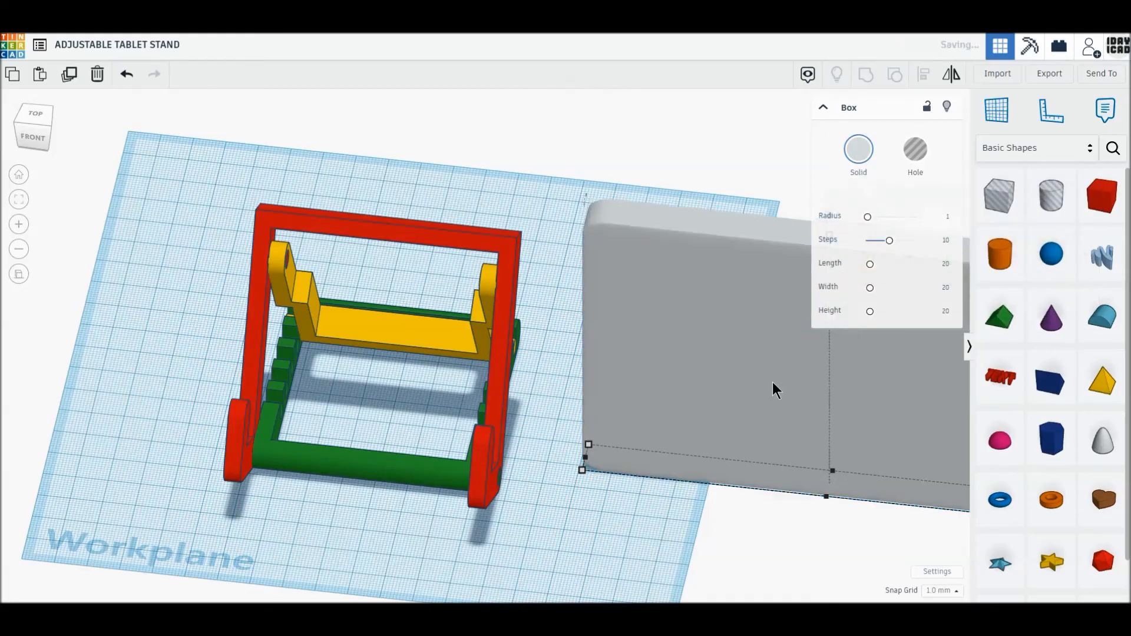
- Thin the grey box to a depth of 10 mm and finally to 8 mm
{"action": "left_click", "coordinate": [582, 471]}
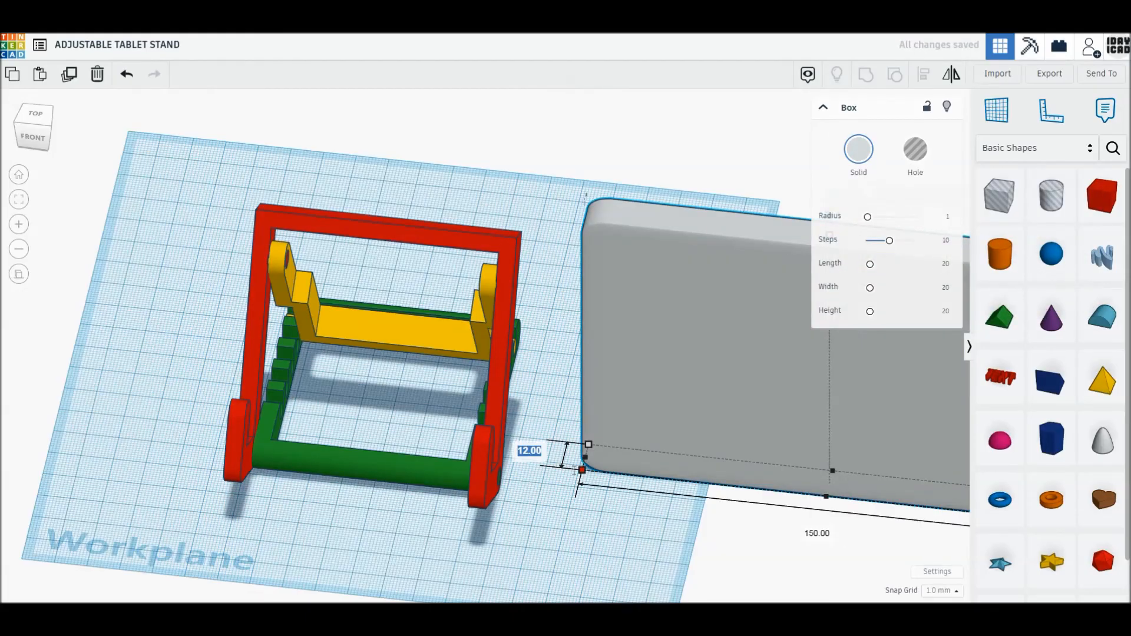
{"action": "type", "text": "10"}
{"action": "key", "text": "Return"}
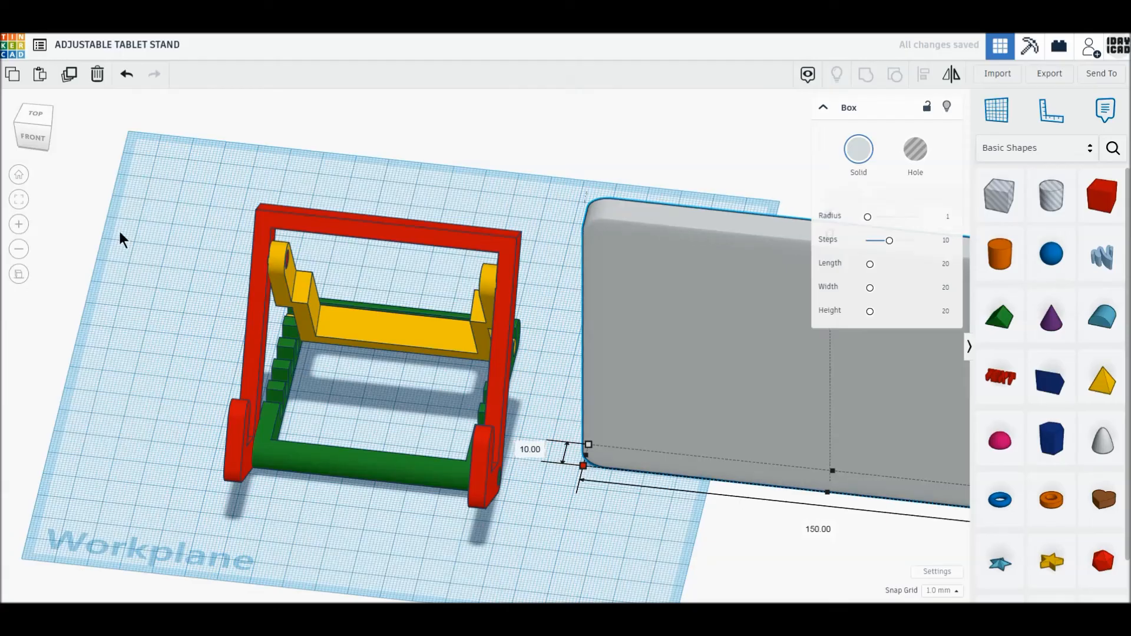
{"action": "left_click", "coordinate": [531, 449]}
{"action": "type", "text": "8"}
{"action": "key", "text": "Return"}
- From the side, tilt the grey tablet box 30° backward to match the slope of the hooked frame
{"action": "left_click", "coordinate": [23, 110]}
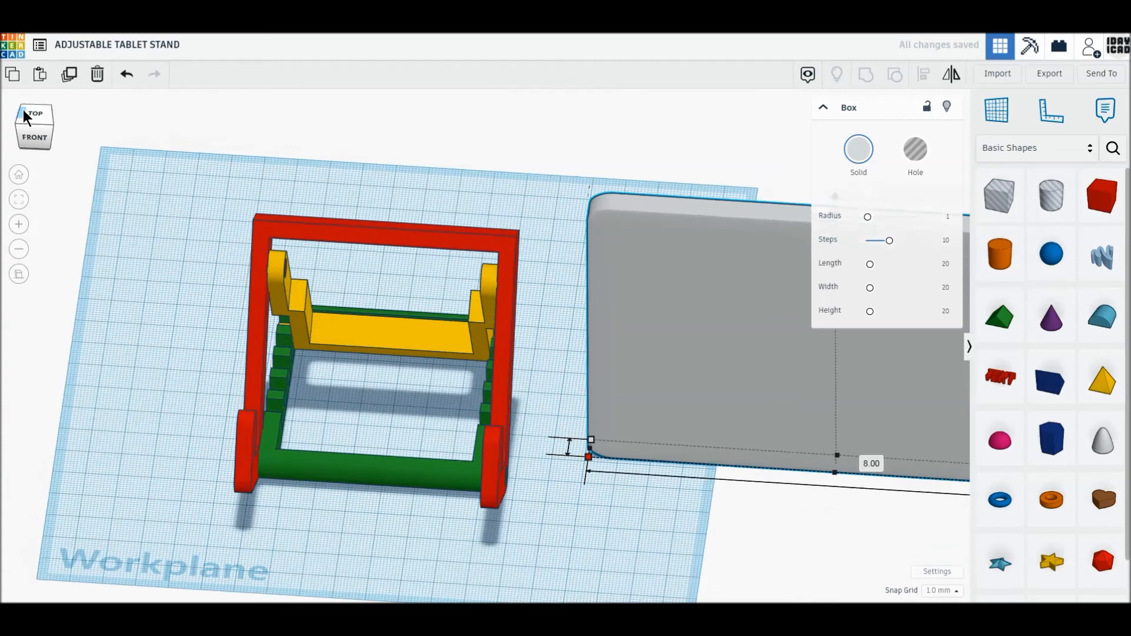
{"action": "left_click", "coordinate": [38, 136]}
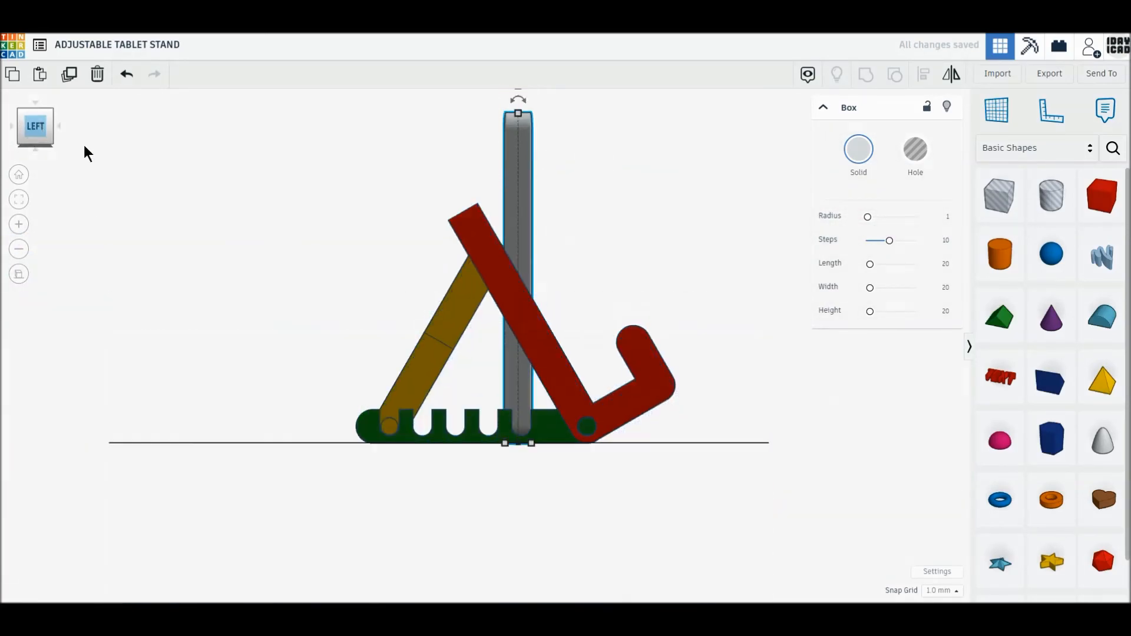
{"action": "left_click_drag", "start_coordinate": [513, 183], "coordinate": [414, 195]}
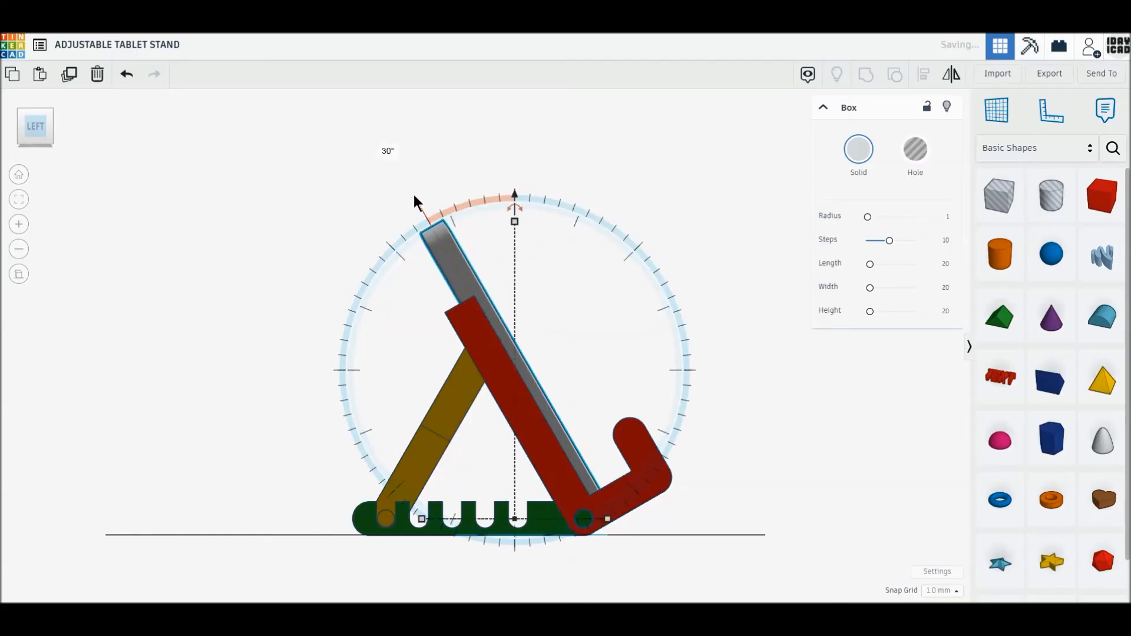
- Raise and slide the tilted tablet until it lies against the frame and rests inside the hooks
{"action": "mouse_move", "coordinate": [515, 187]}
{"action": "left_mouse_down"}
{"action": "mouse_move", "coordinate": [515, 149]}
{"action": "mouse_move", "coordinate": [517, 171]}
{"action": "left_mouse_up"}
{"action": "left_click_drag", "start_coordinate": [561, 419], "coordinate": [564, 414]}
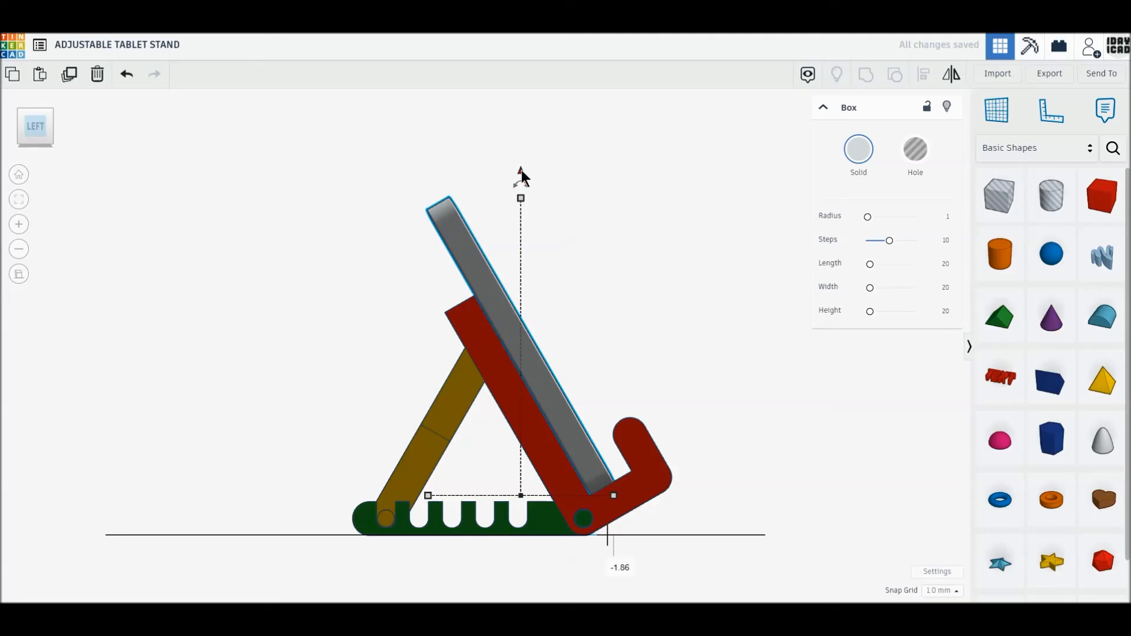
{"action": "left_click_drag", "start_coordinate": [521, 169], "coordinate": [521, 167]}
{"action": "left_click_drag", "start_coordinate": [553, 396], "coordinate": [553, 395]}
- Align all three stand parts and the tablet on their centres across the width
{"action": "right_click_drag", "start_coordinate": [729, 444], "coordinate": [190, 242]}
{"action": "left_click_drag", "start_coordinate": [189, 241], "coordinate": [797, 563]}
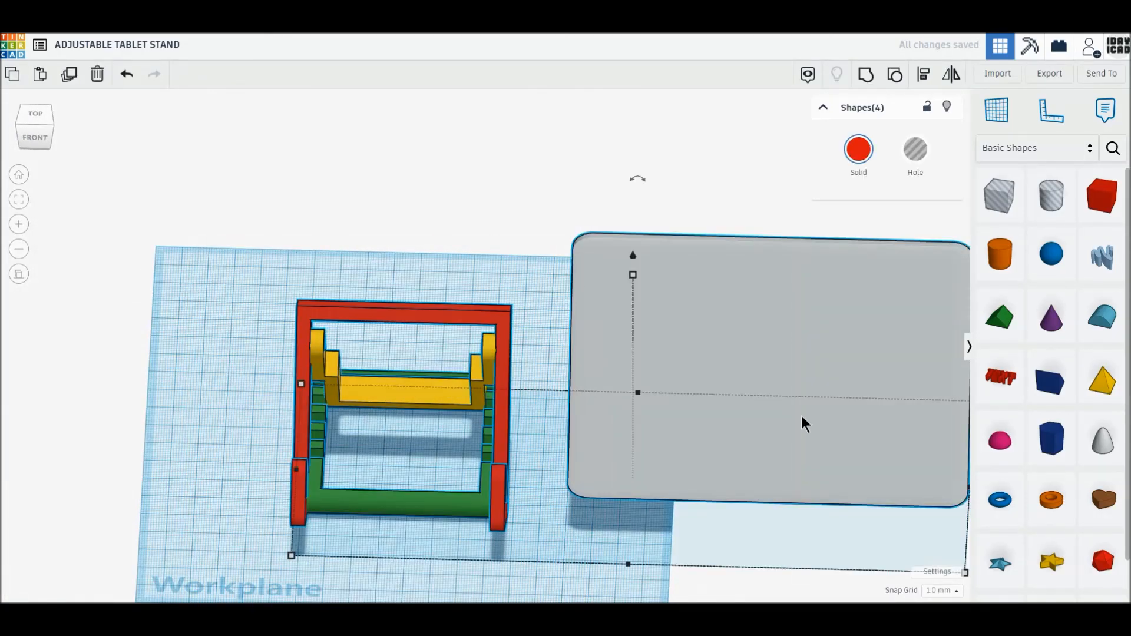
{"action": "left_click", "coordinate": [924, 74]}
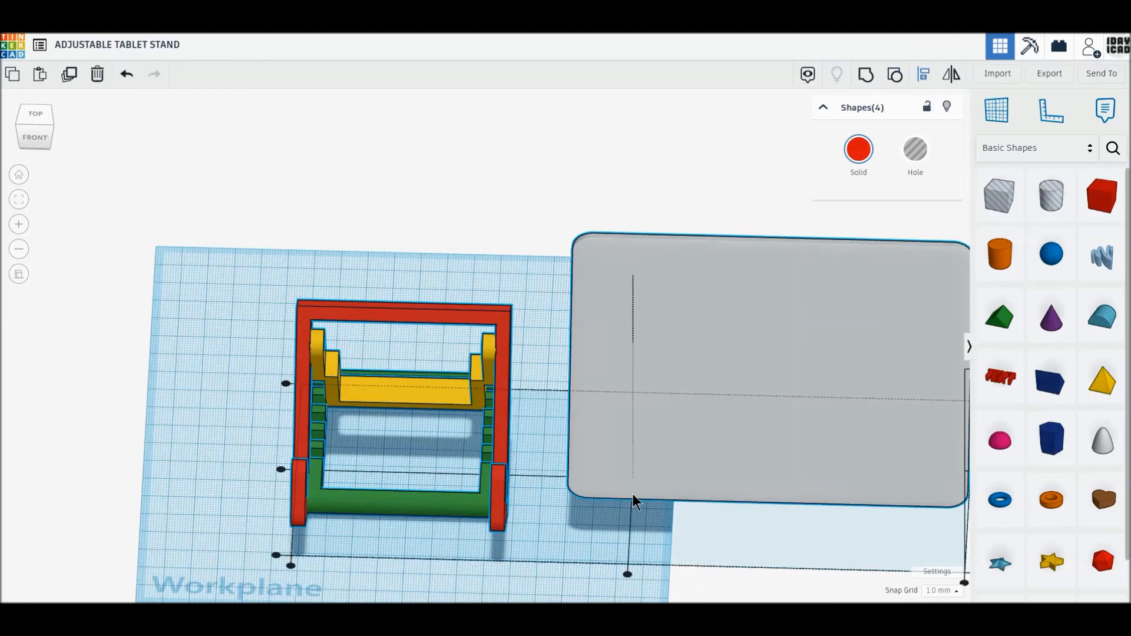
{"action": "left_click", "coordinate": [627, 574]}
- Move the whole assembly 106.25 mm sideways and 5.48 mm in depth onto the workplane, and switch to perspective view
{"action": "left_click_drag", "start_coordinate": [304, 266], "coordinate": [752, 553]}
{"action": "left_click_drag", "start_coordinate": [760, 461], "coordinate": [323, 360]}
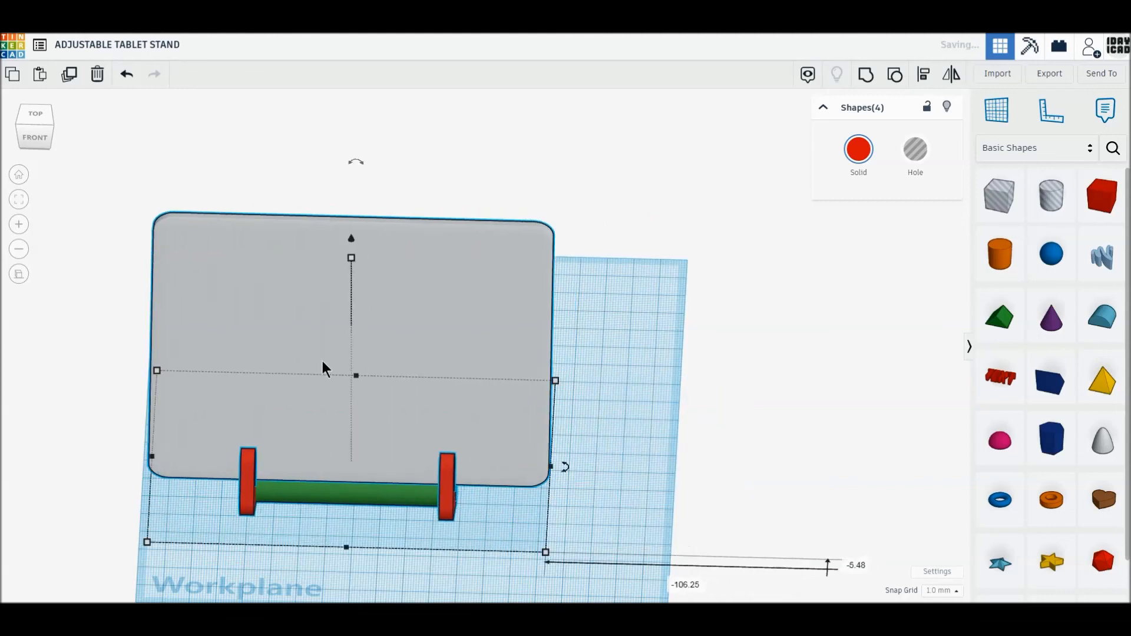
{"action": "left_click", "coordinate": [19, 274]}
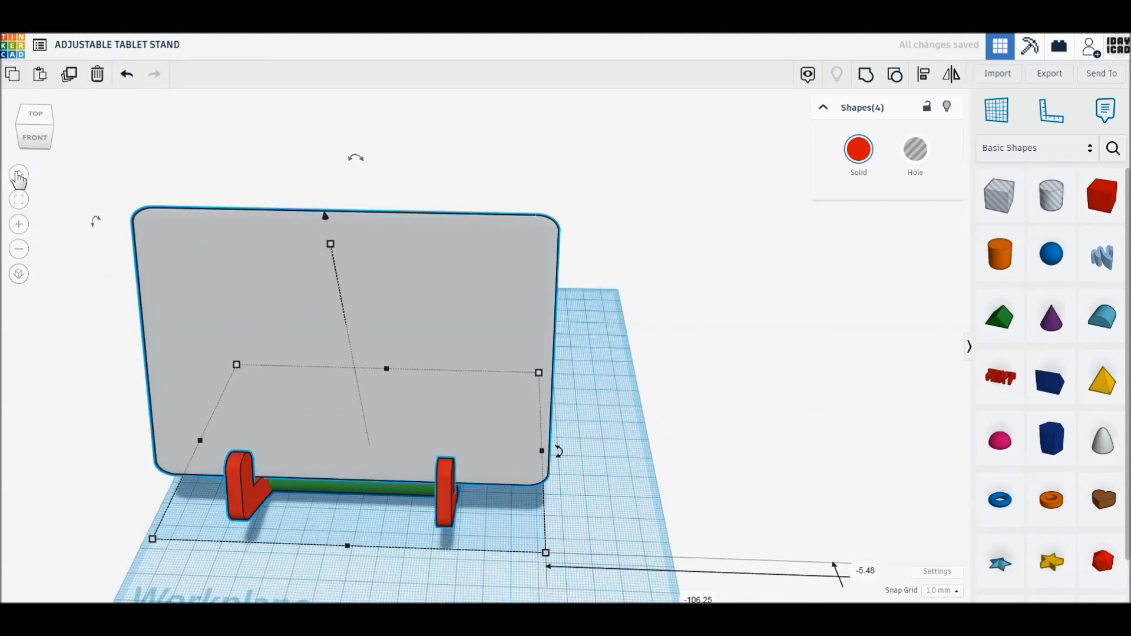
{"action": "left_click", "coordinate": [19, 175]}
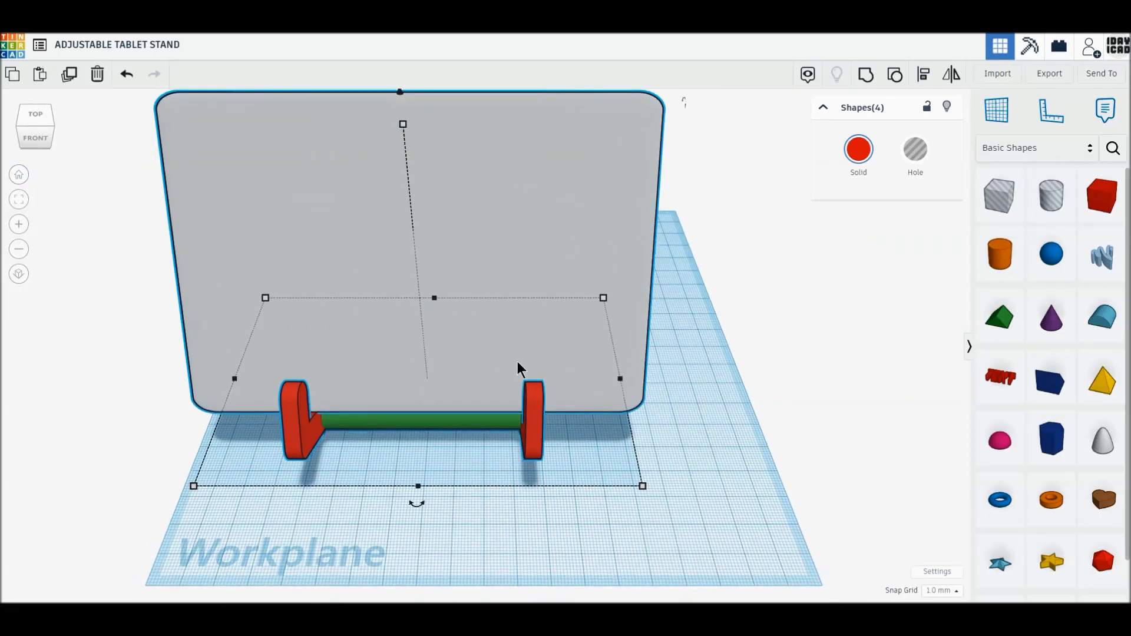
- Rotate the whole assembly 135° about the vertical axis to present the back of the stand, and deselect it
{"action": "left_click_drag", "start_coordinate": [562, 369], "coordinate": [559, 370]}
{"action": "left_click_drag", "start_coordinate": [482, 532], "coordinate": [381, 313]}
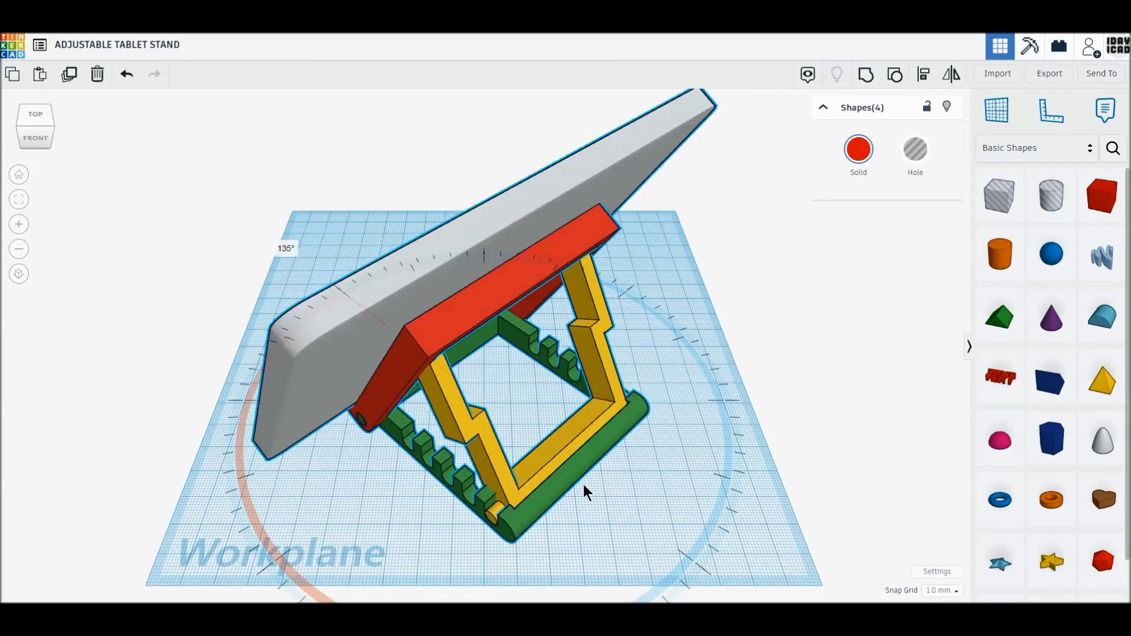
{"action": "left_click", "coordinate": [623, 529]}
{"action": "mouse_move", "coordinate": [653, 526]}
{"action": "right_mouse_down"}
{"action": "mouse_move", "coordinate": [638, 468]}
{"action": "mouse_move", "coordinate": [630, 532]}
{"action": "right_mouse_up"}
{"action": "scroll", "coordinate": [631, 532], "scroll_direction": "up", "scroll_amount": 1}
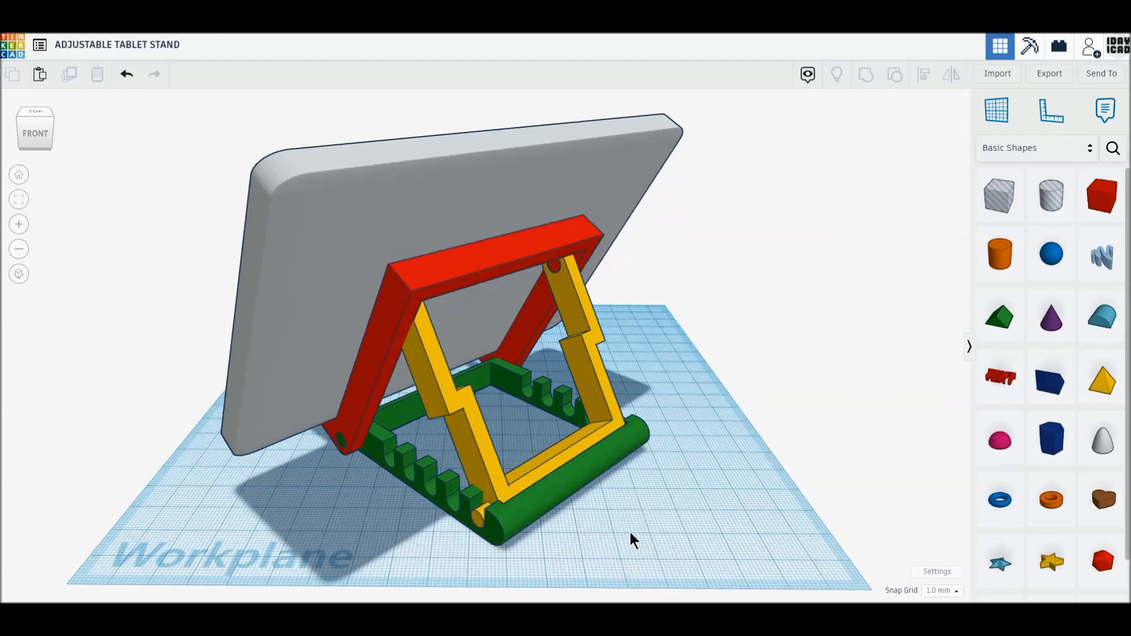
{"action": "middle_click_drag", "start_coordinate": [630, 532], "coordinate": [653, 542]}
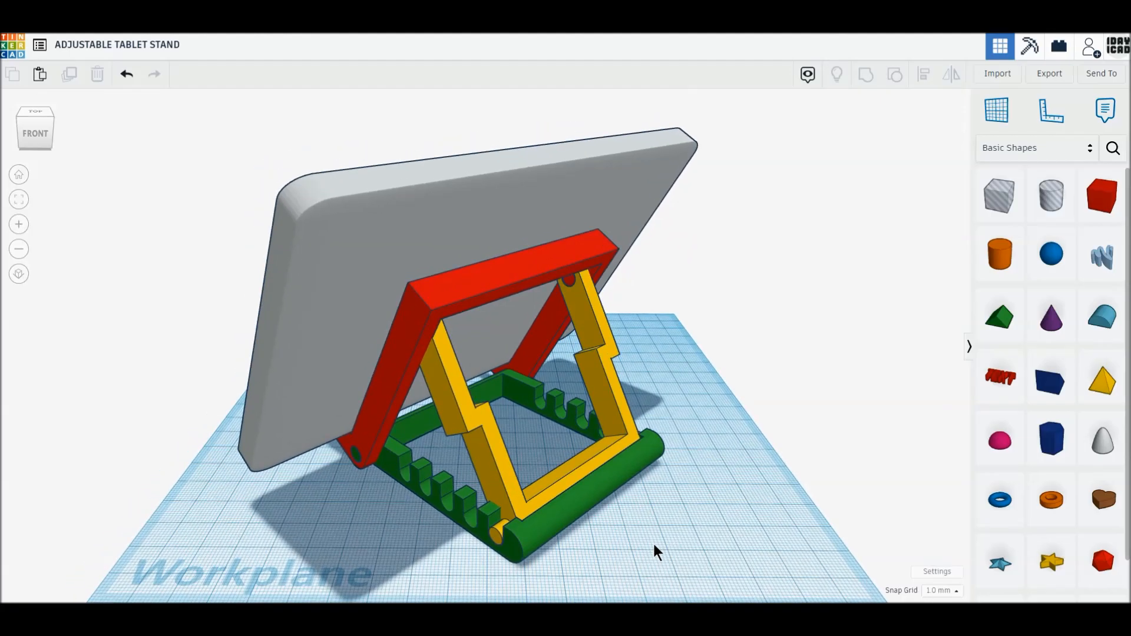